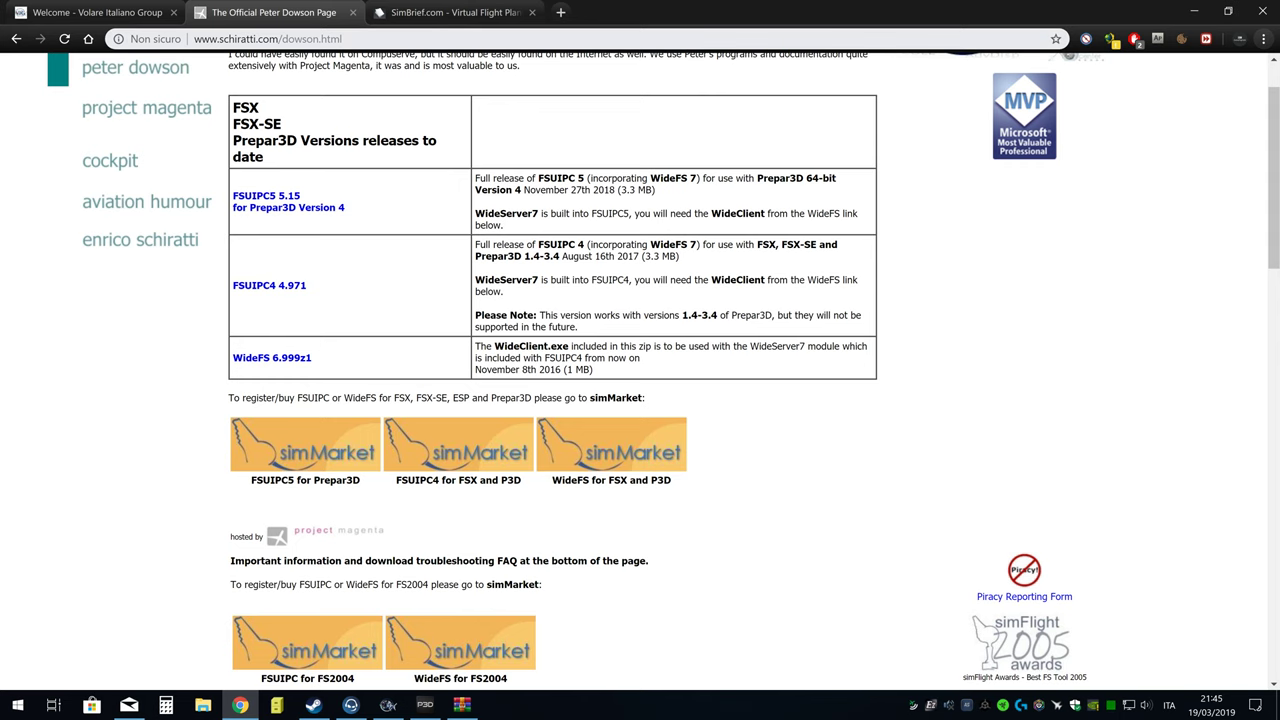
- Examine which simulators FSUIPC 4 and FSUIPC 5 support, highlighting FSX-SE and Prepar3D 64-bit in the release table
left_click(352, 39)
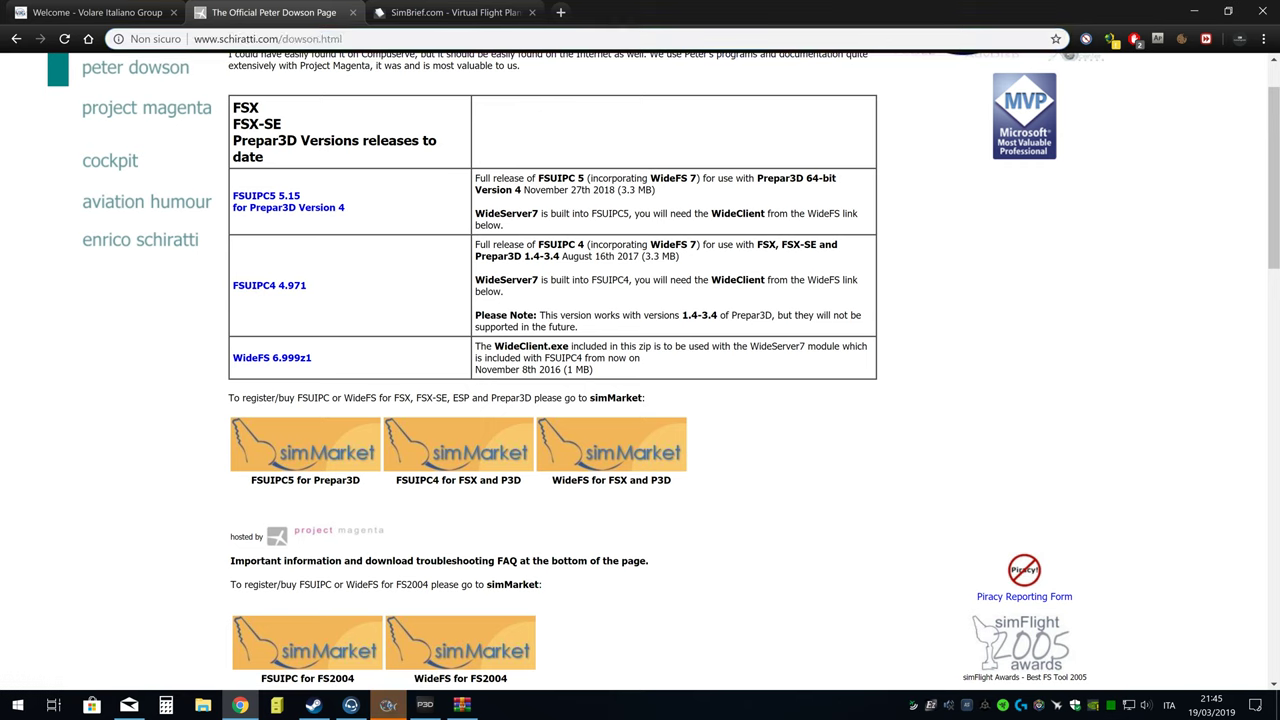
double_click(766, 245)
left_click_drag(781, 245, 816, 245)
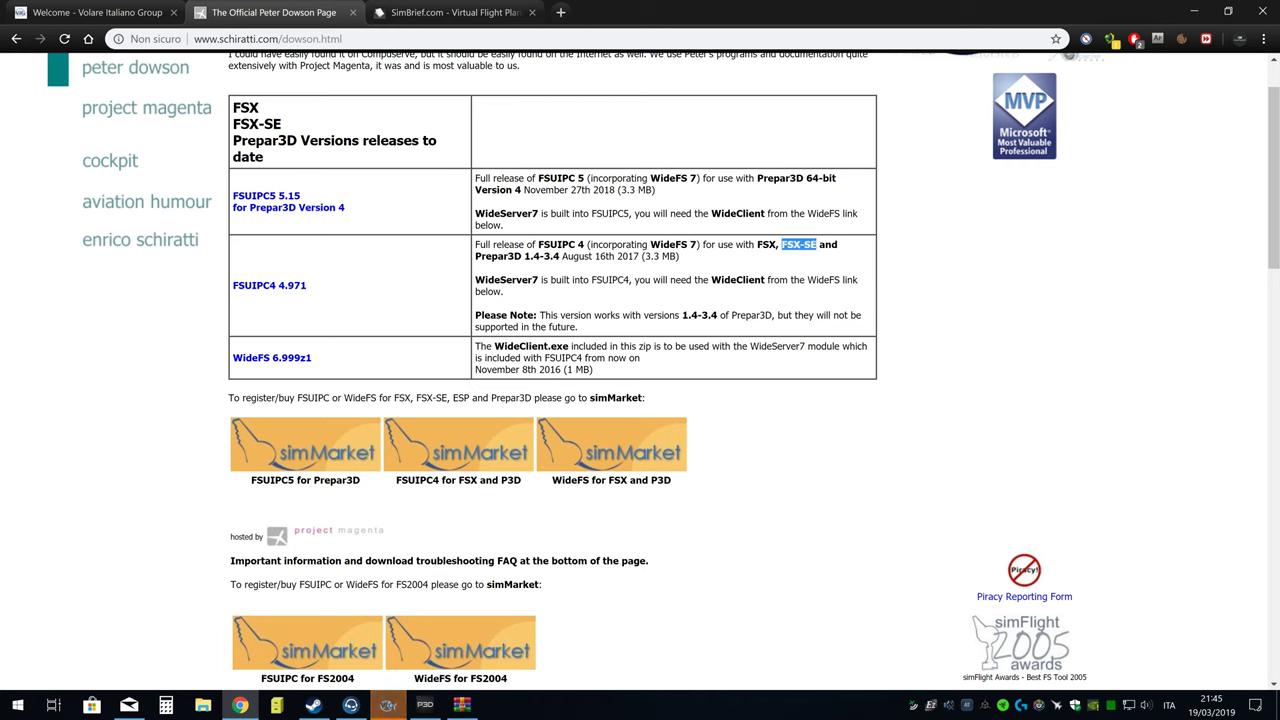
left_click(816, 245)
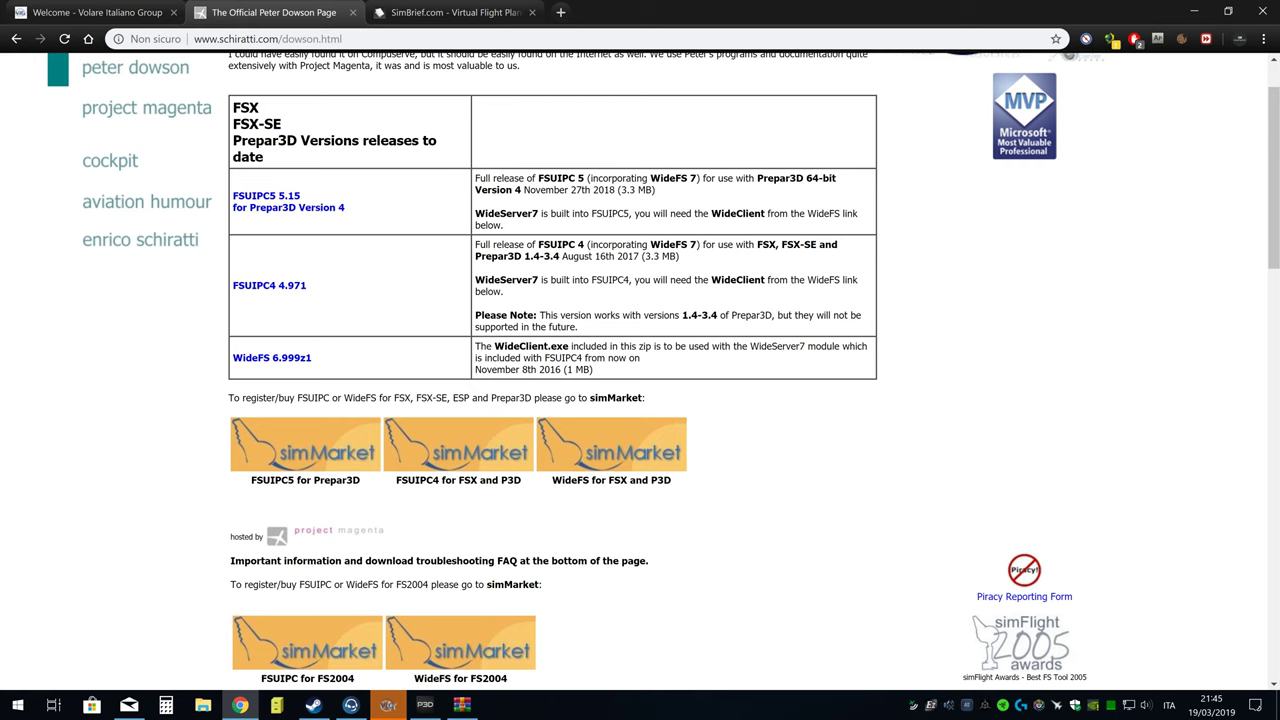
left_click_drag(543, 256, 560, 256)
left_click(551, 256)
left_click_drag(837, 178, 757, 178)
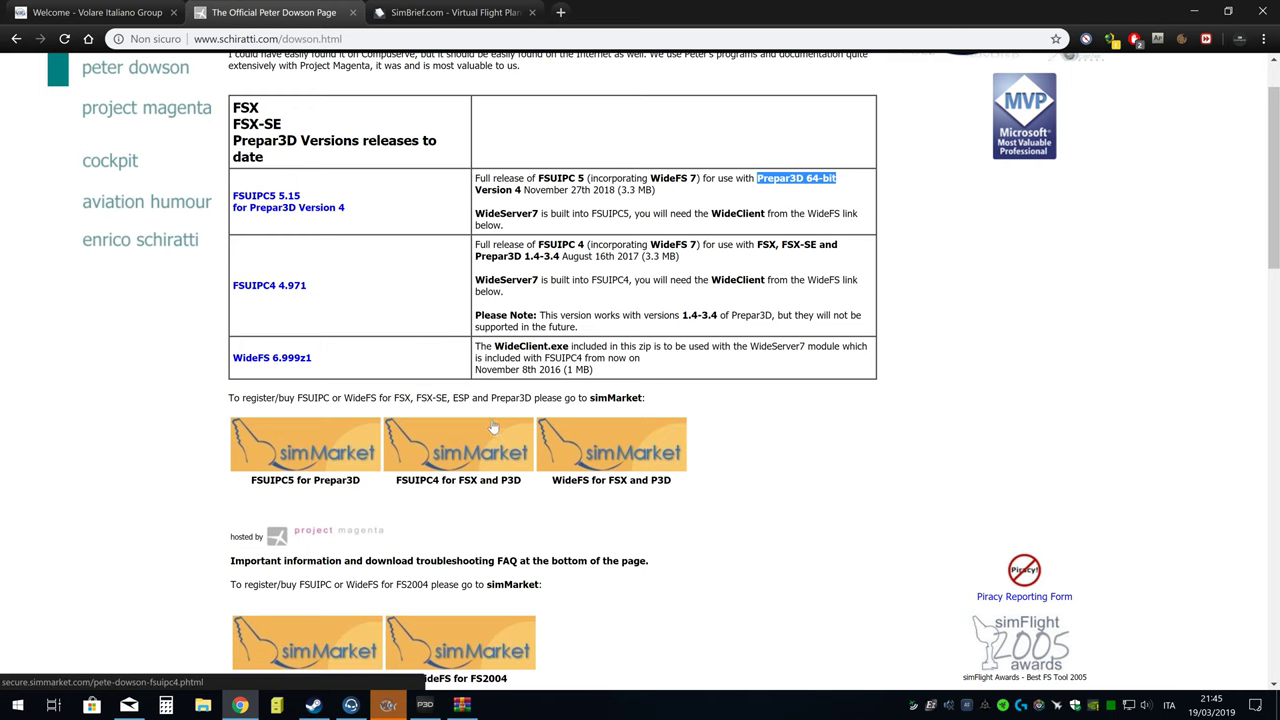
- Open the FSUIPC5.zip archive from the Download folder and close the file manager window
left_click(203, 705)
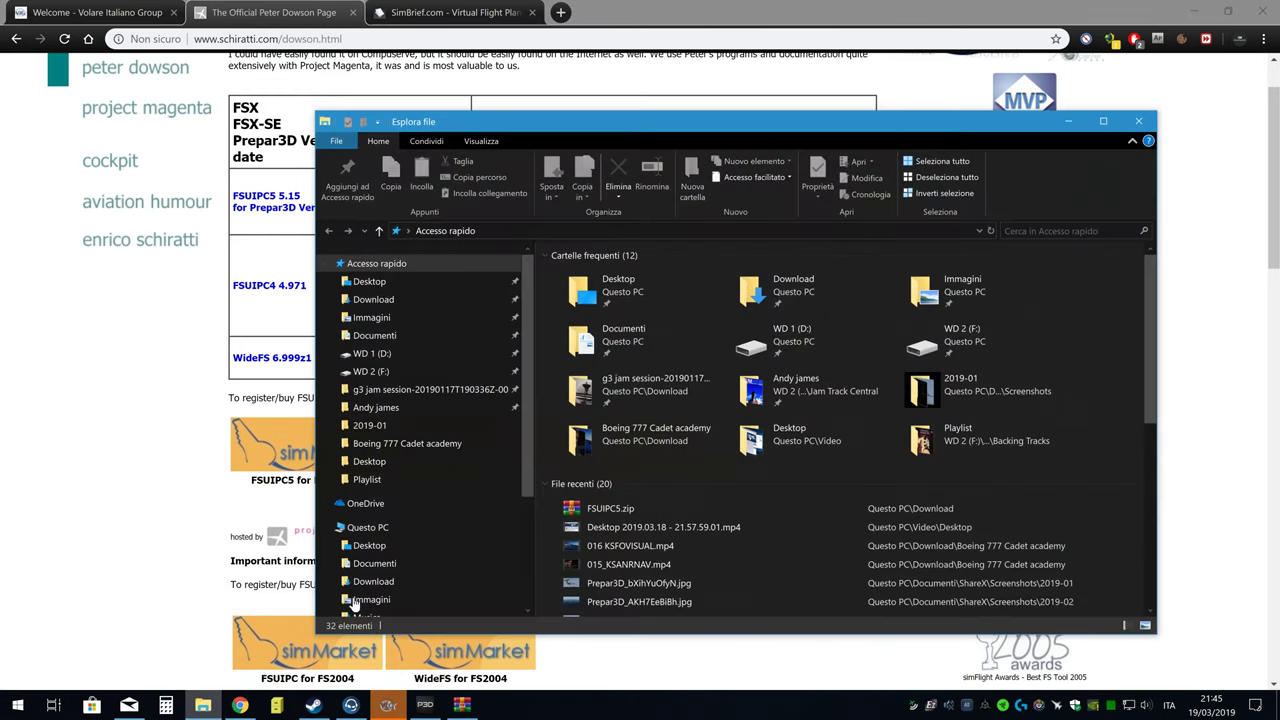
left_click(400, 301)
double_click(580, 275)
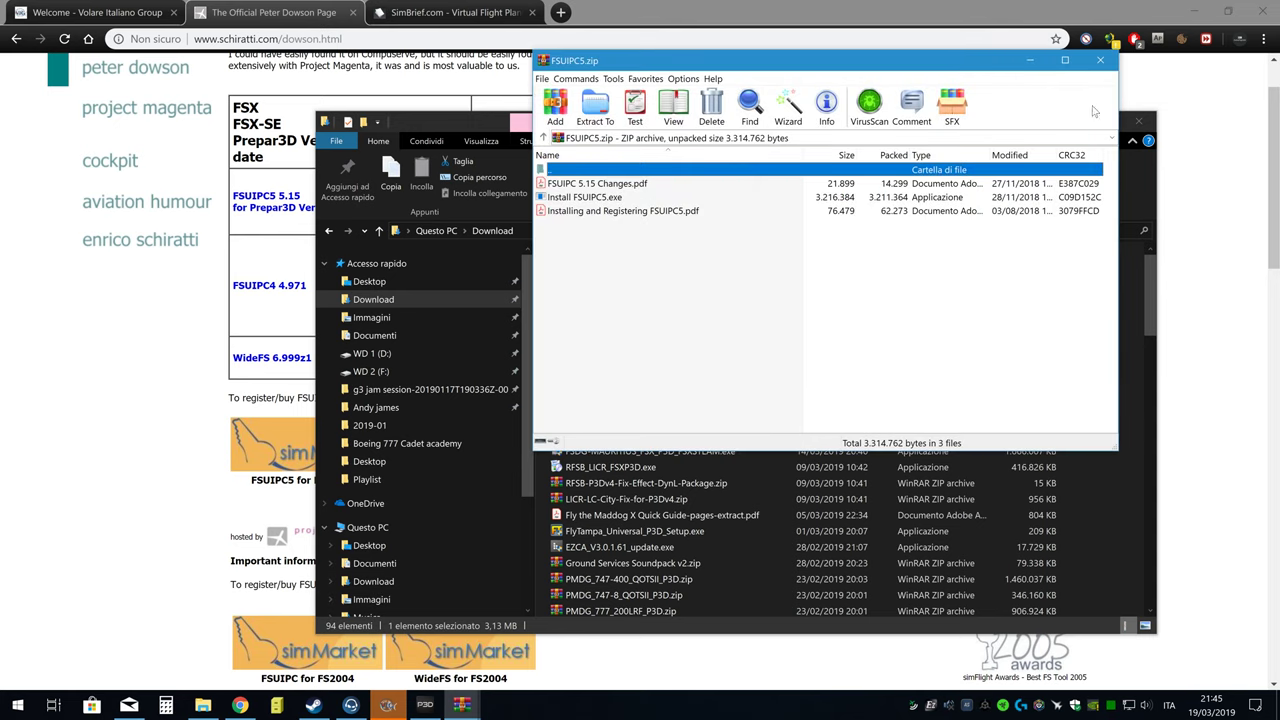
left_click(1138, 121)
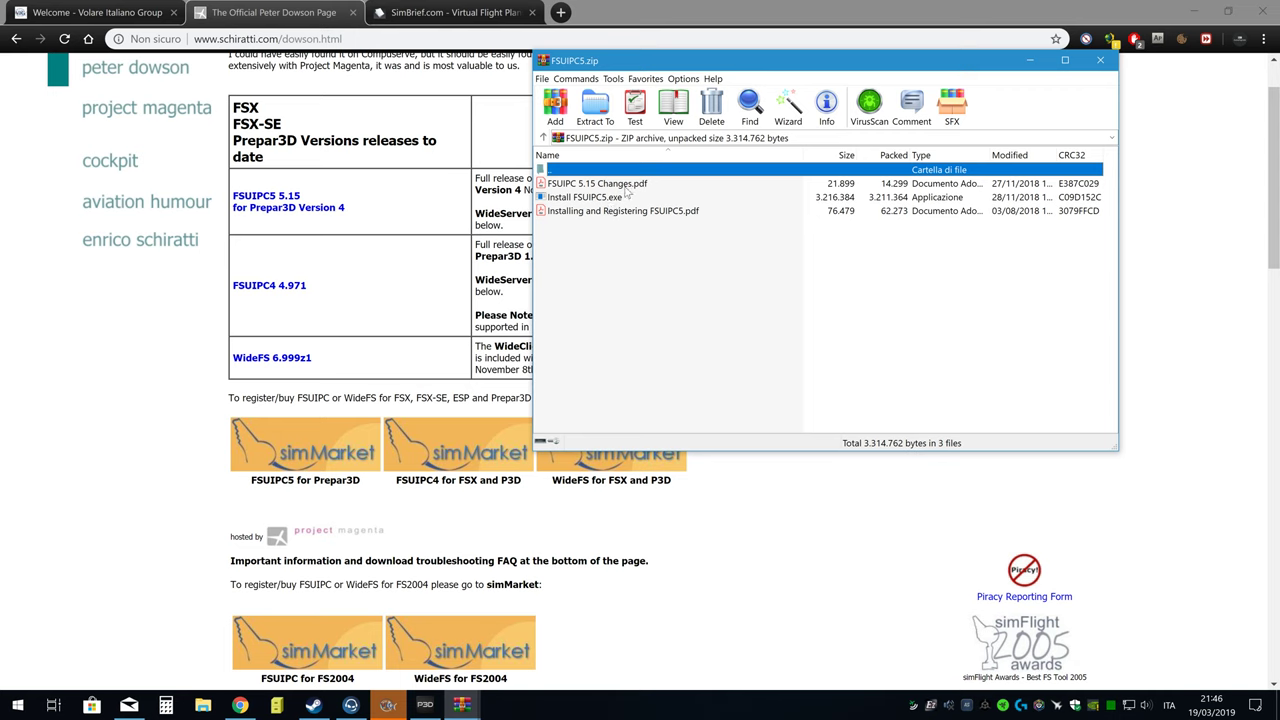
- Examine the two PDF documents and the installer listed in the FSUIPC5.zip archive, and close the archive
left_click(622, 186)
left_click(628, 197)
left_click(638, 211)
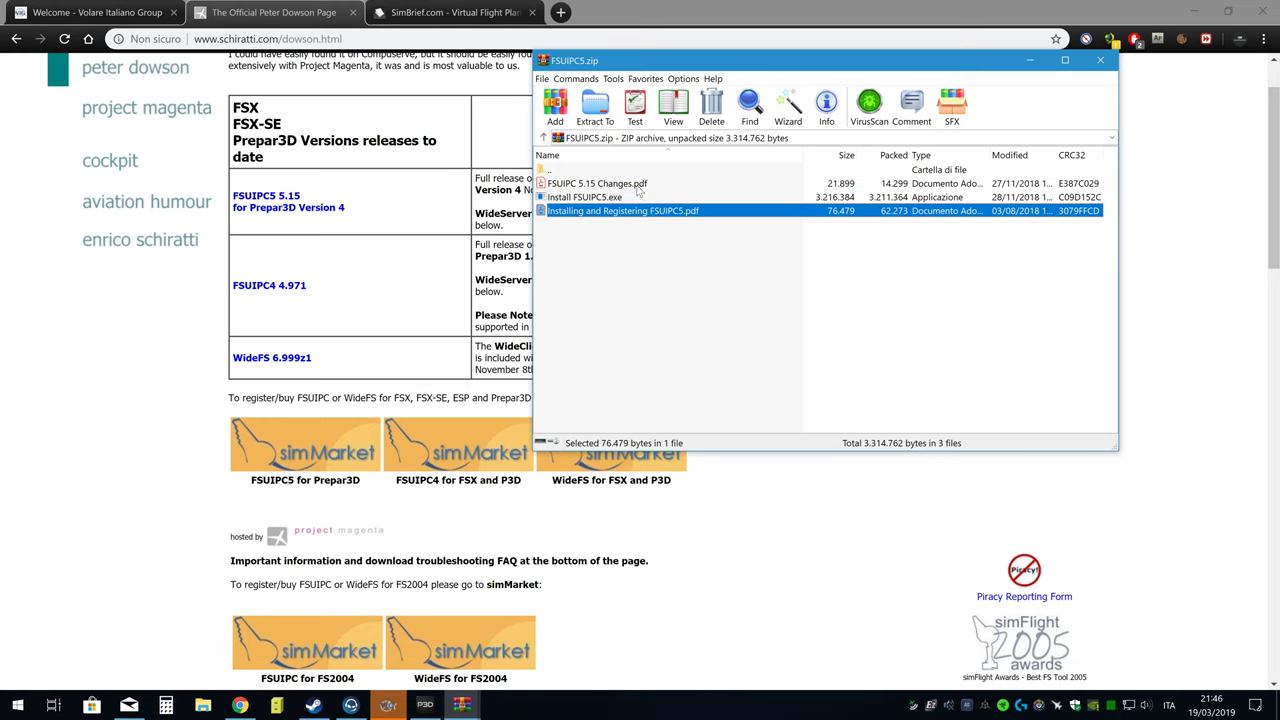
left_click(640, 184)
left_click(640, 197)
left_click(640, 211)
left_click(643, 184)
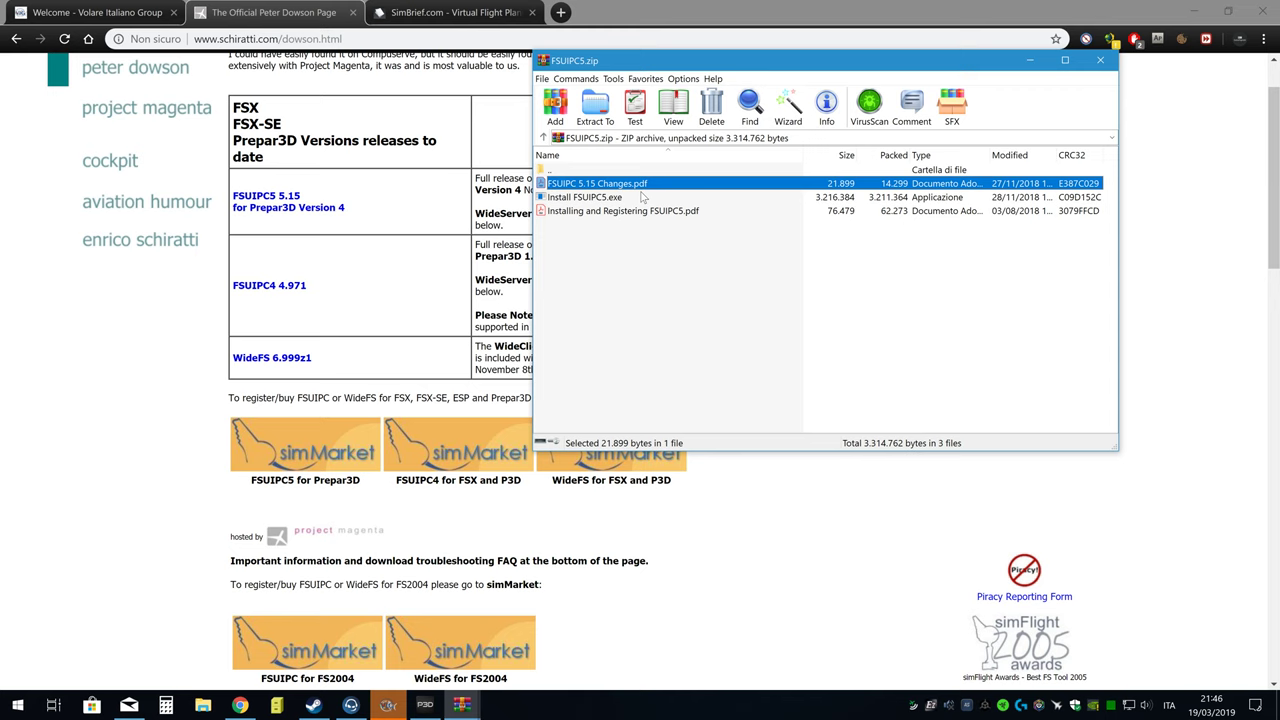
left_click(645, 197)
left_click(647, 211)
left_click(648, 184)
left_click(648, 199)
left_click(651, 212)
left_click(652, 199)
left_click(650, 184)
left_click(654, 198)
left_click(657, 211)
left_click(657, 198)
left_click(656, 185)
left_click(1108, 64)
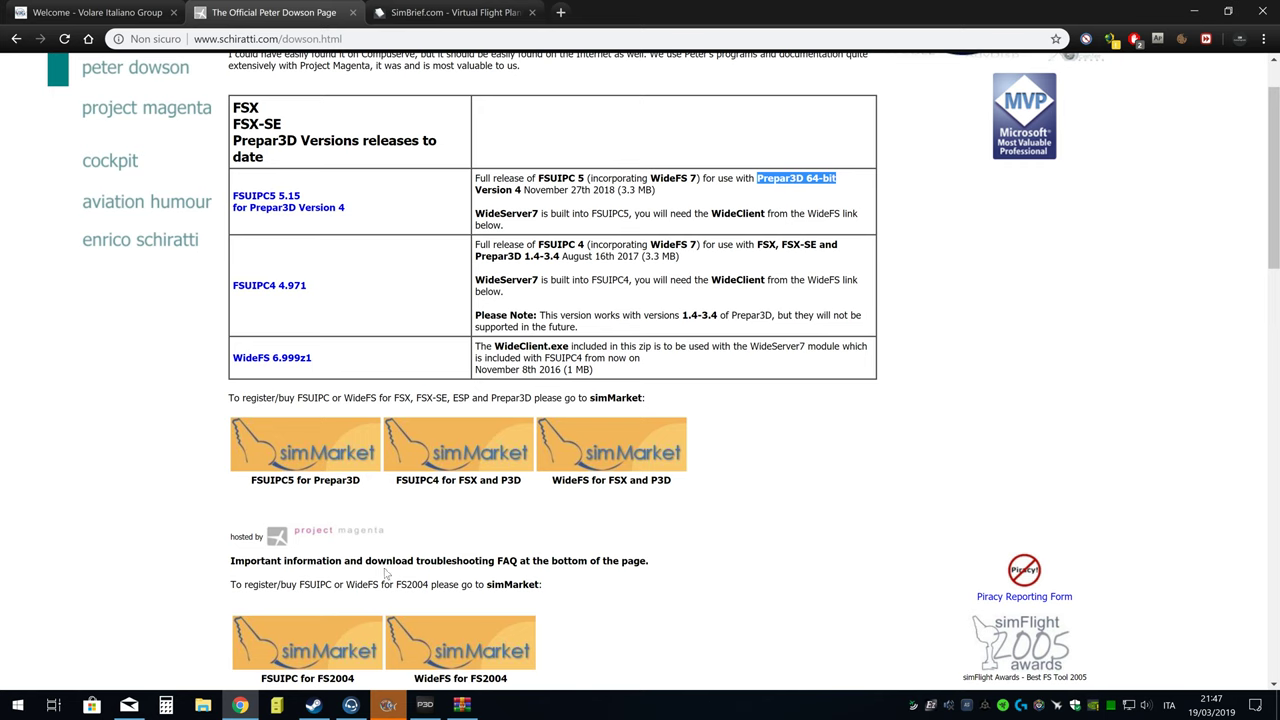
- View the pilot center in smartCARS, switch to the Volare Italiano Group website to browse all scheduled flights, and minimize the browser
left_click(389, 705)
left_click(368, 212)
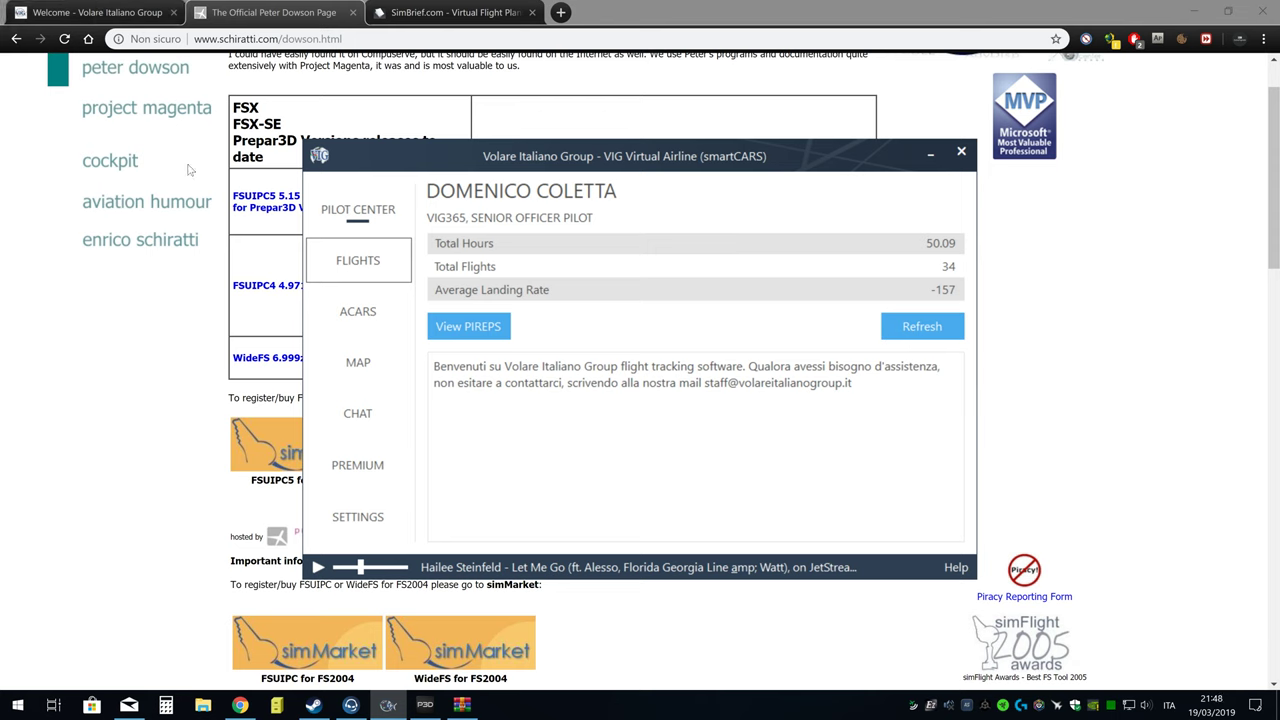
left_click(115, 15)
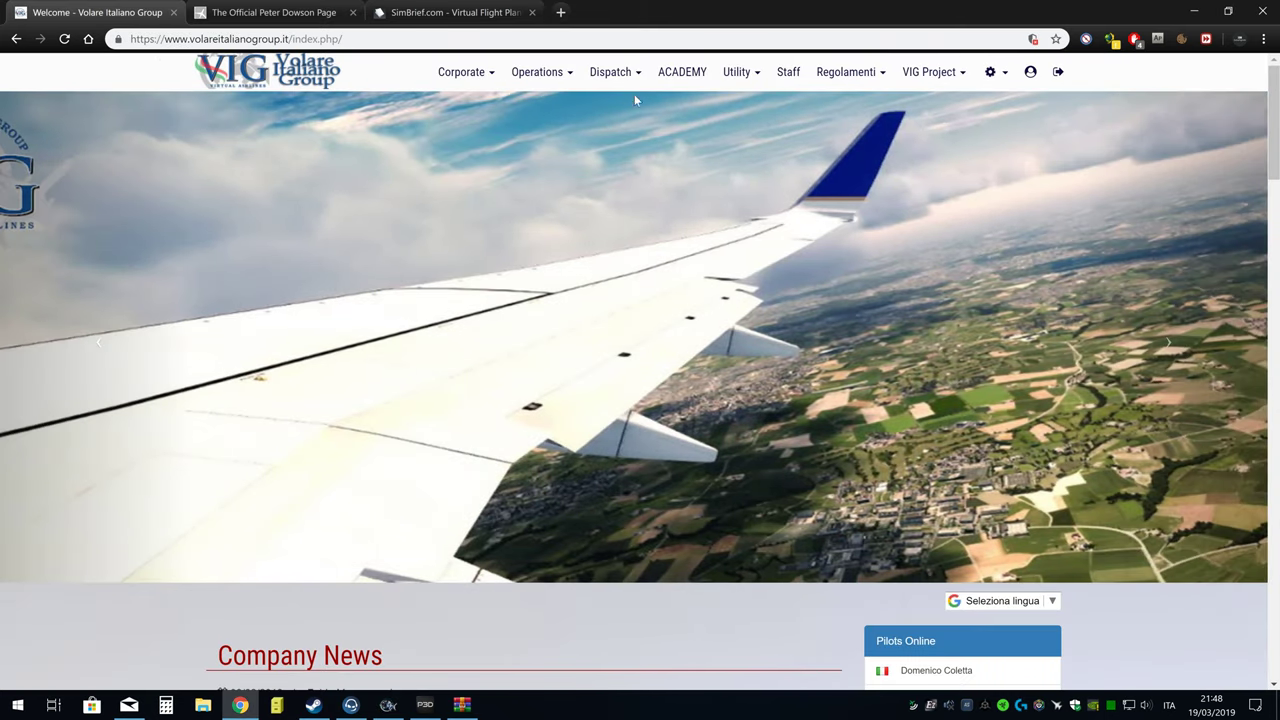
left_click(620, 88)
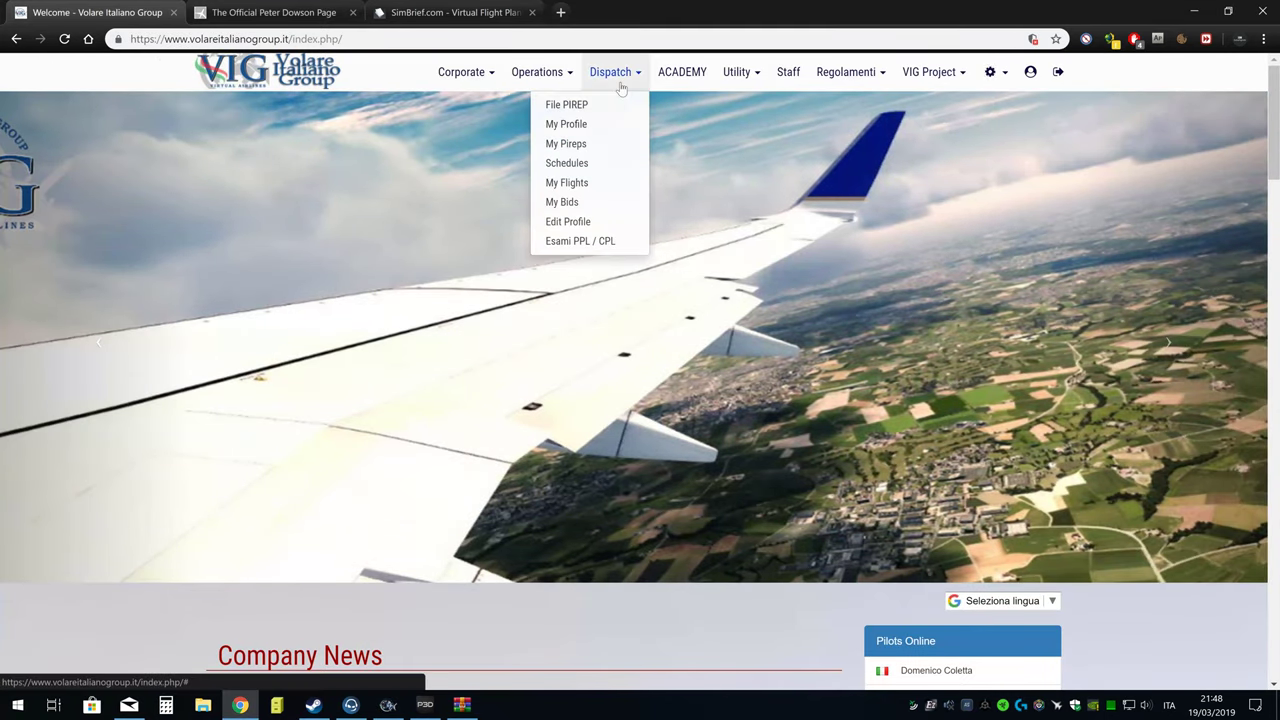
left_click(584, 166)
left_click(572, 430)
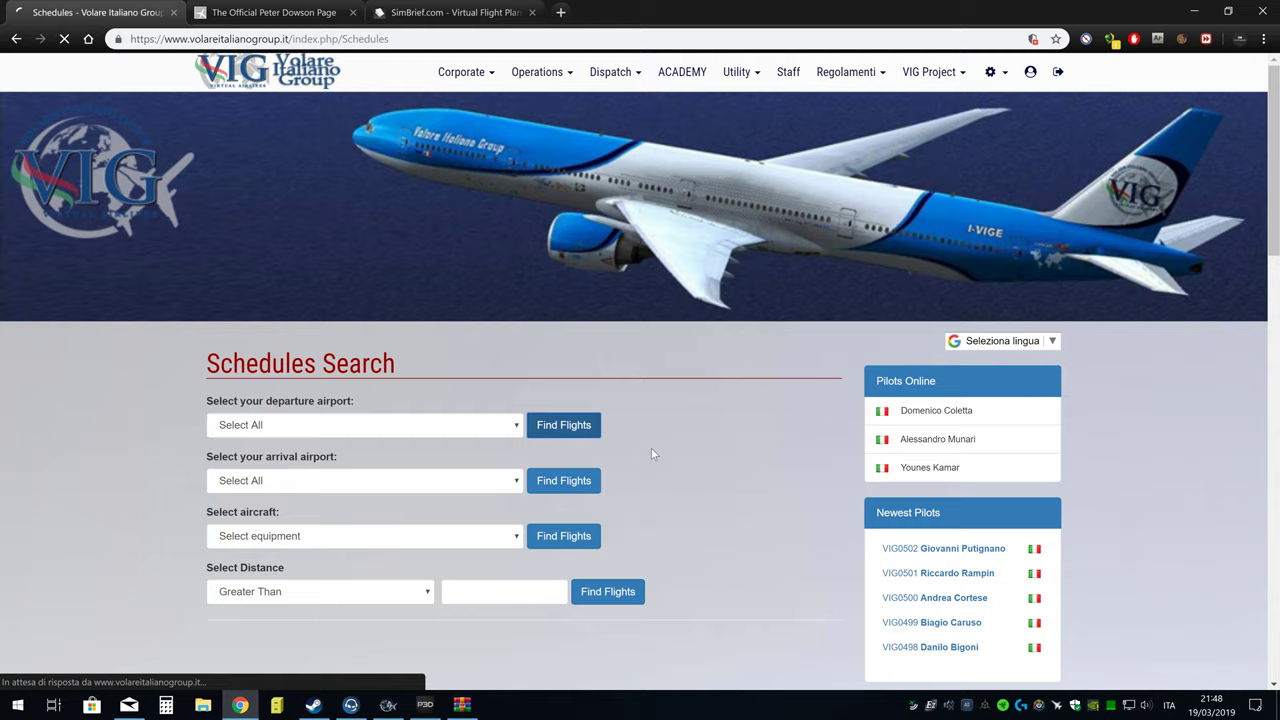
scroll(491, 499, "down", 20)
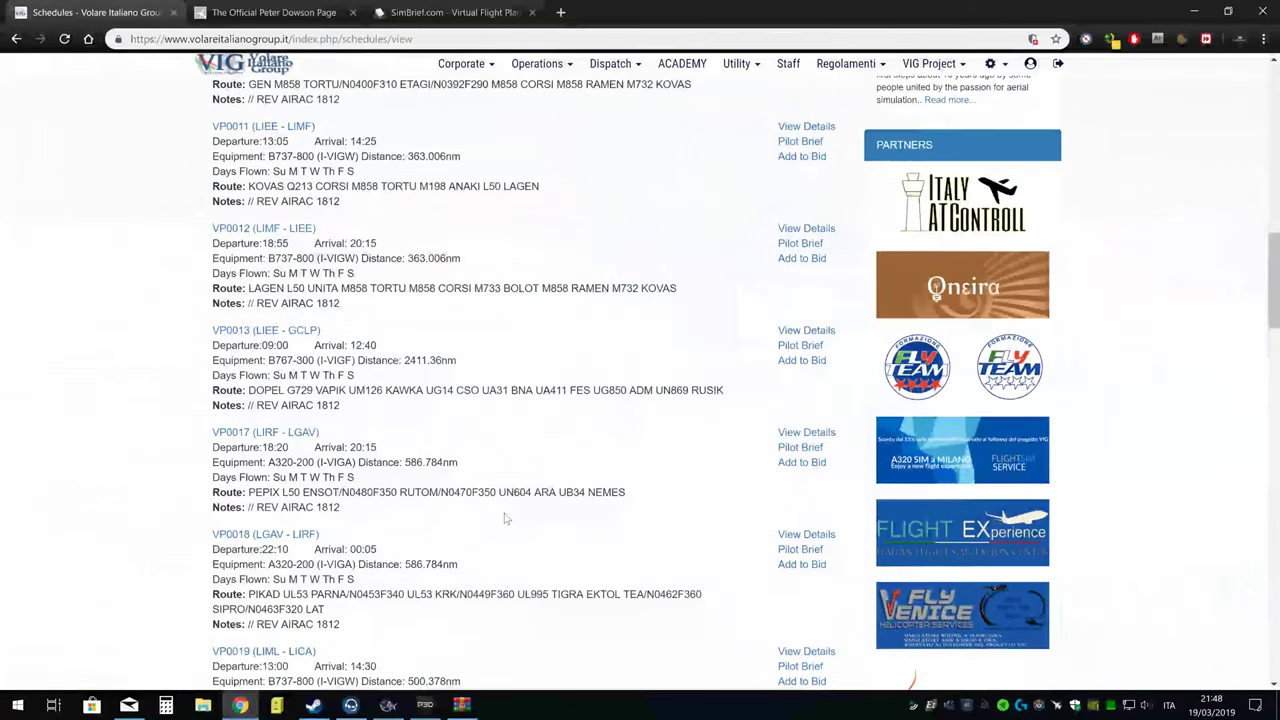
scroll(535, 497, "down", 6)
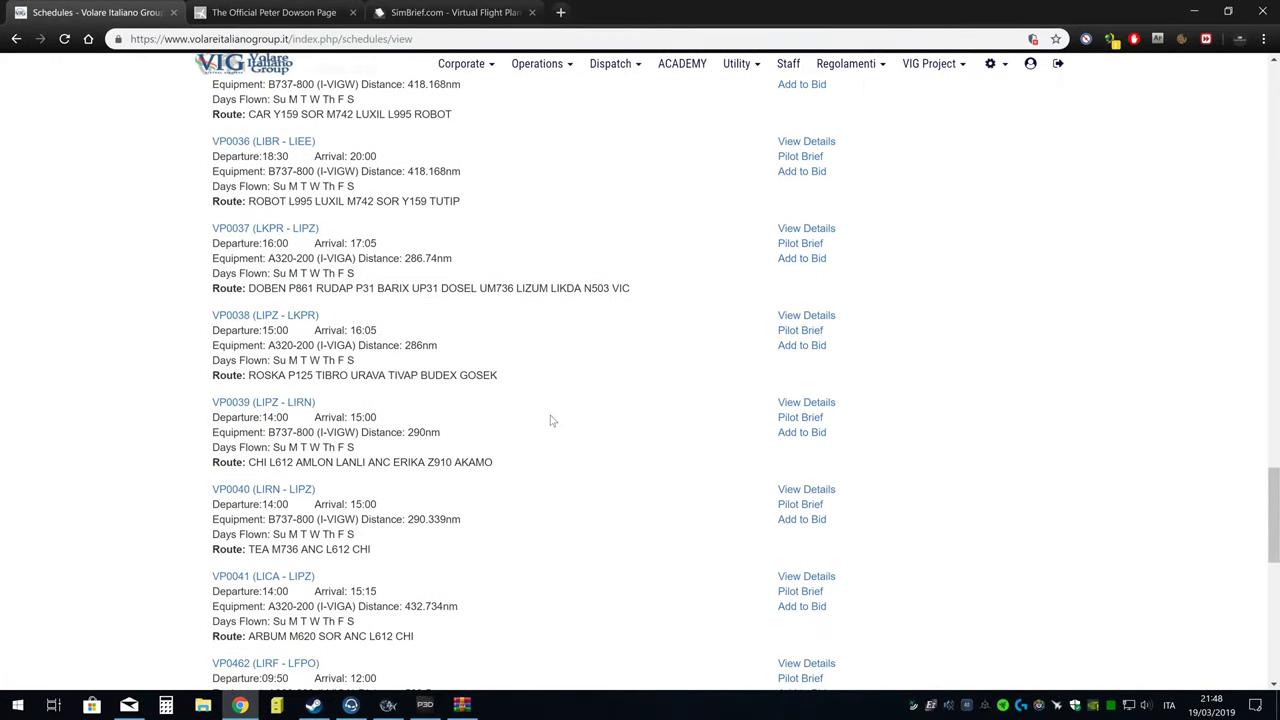
left_click(1193, 11)
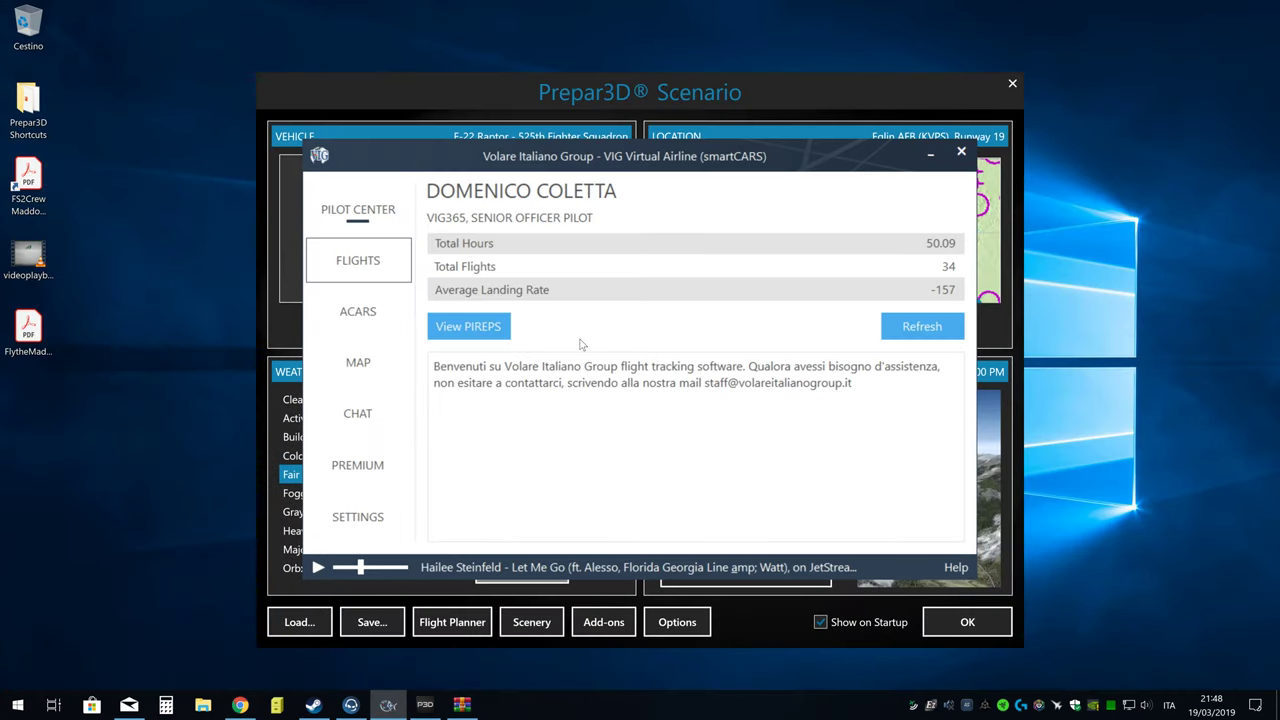
- Open the new flight search in the smartCARS flights section and list all available flights without filters
left_click(365, 262)
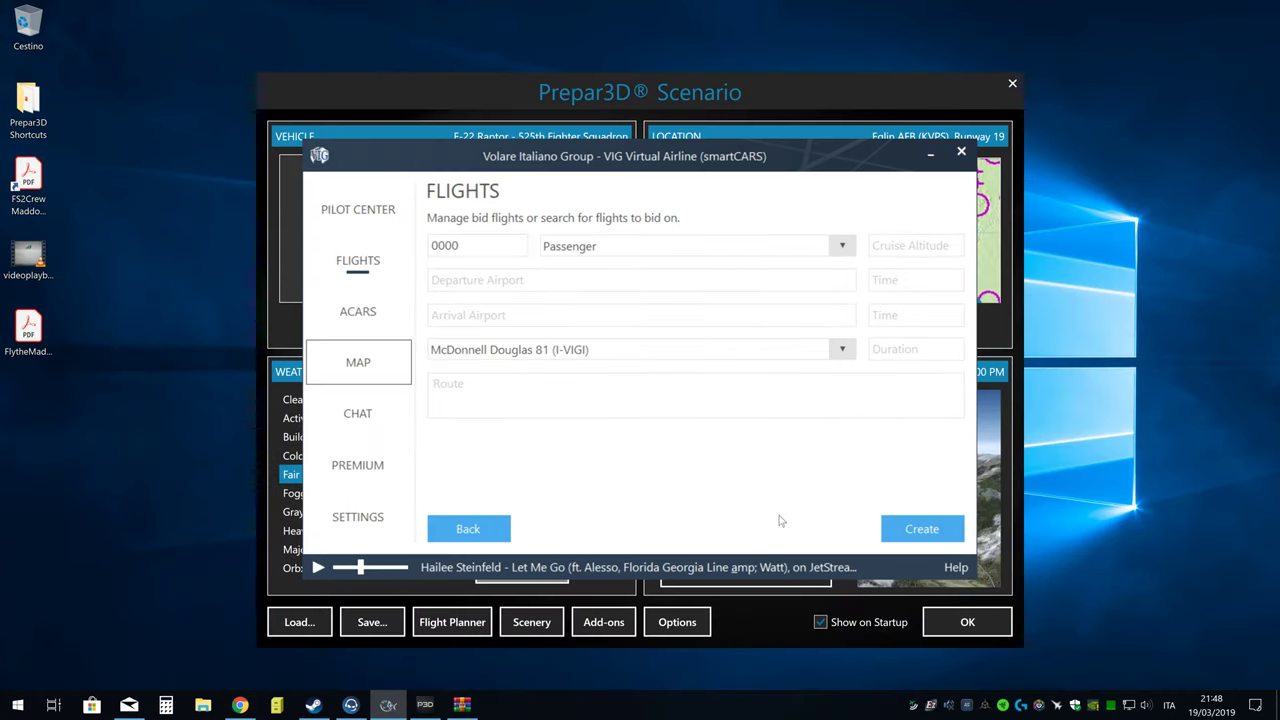
left_click(478, 530)
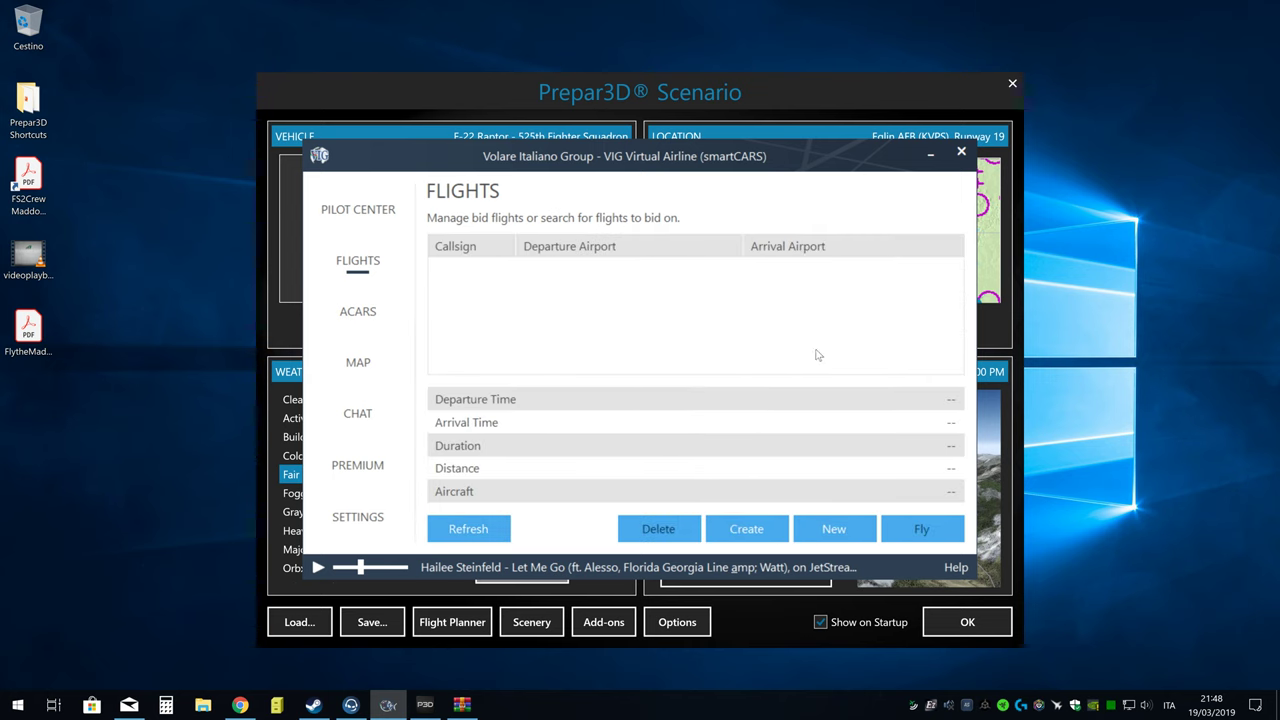
left_click(828, 540)
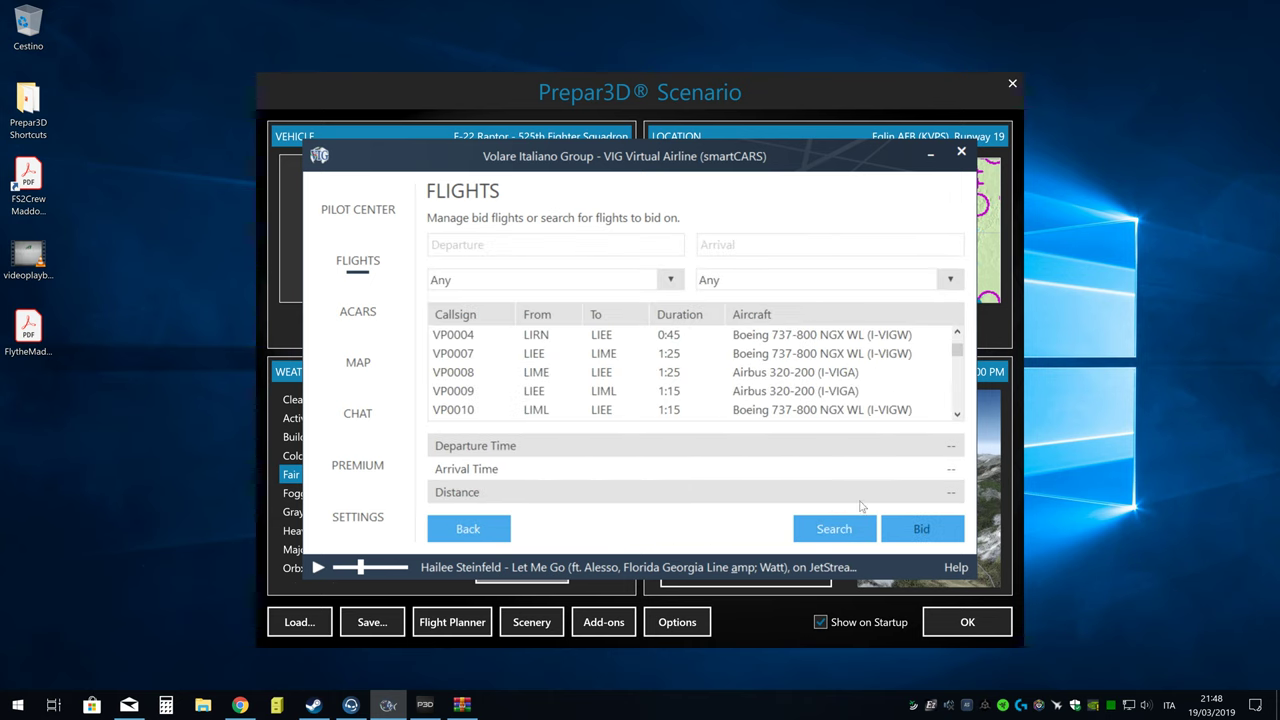
left_click(834, 529)
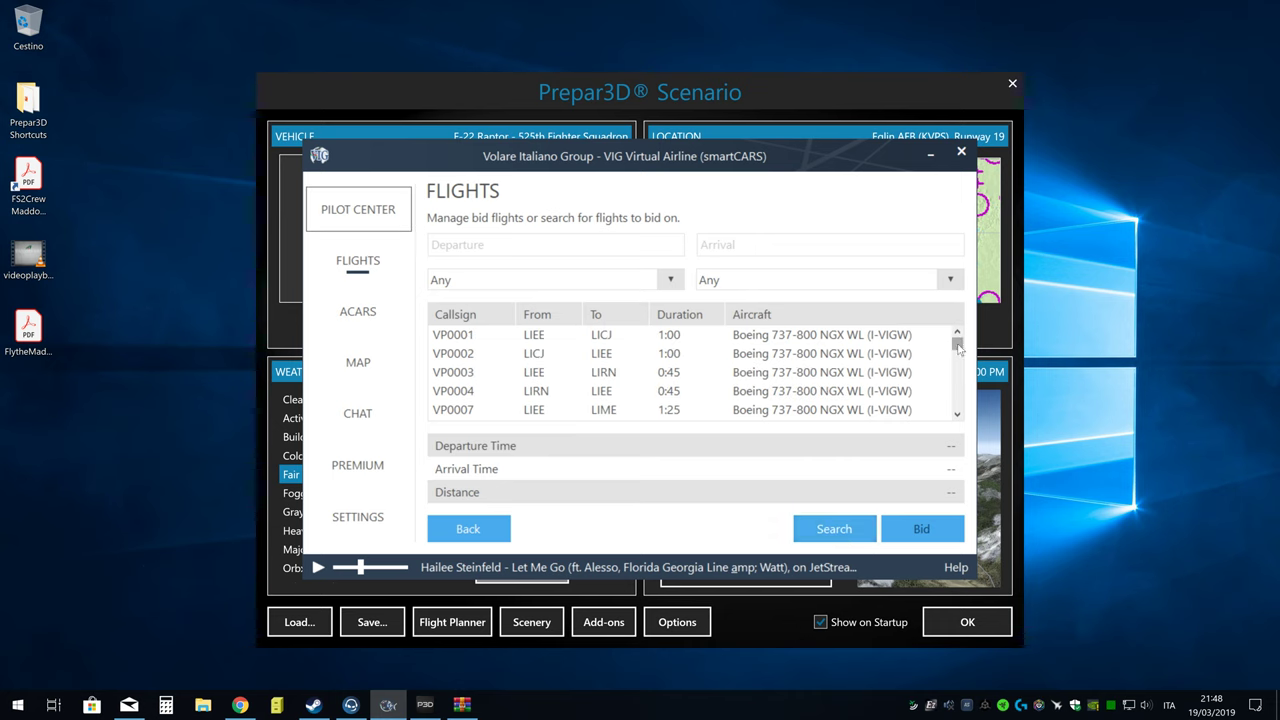
- Bid on flight VP0008 from LIME to LIEE with the Airbus 320-200 (I-VIGA) and select it among the bid flights
mouse_move(958, 346)
left_mouse_down()
mouse_move(963, 406)
mouse_move(958, 344)
left_mouse_up()
left_click(473, 336)
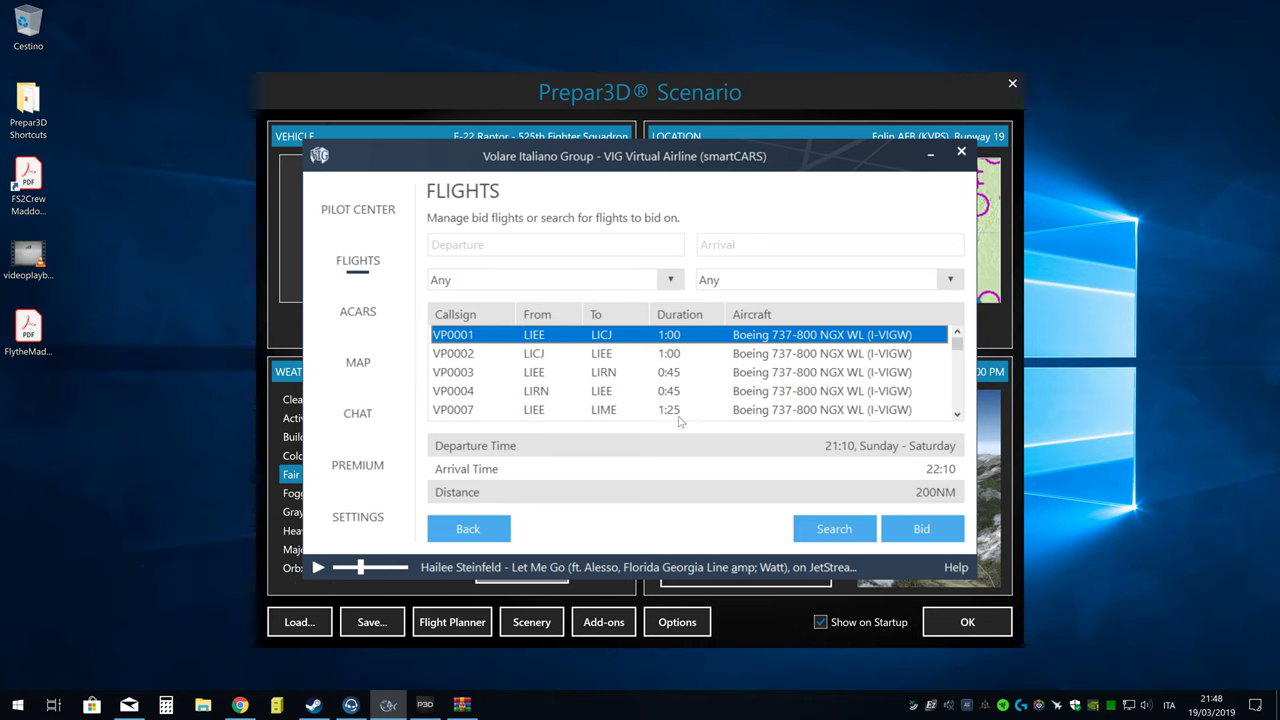
scroll(669, 388, "down", 8)
scroll(660, 390, "up", 3)
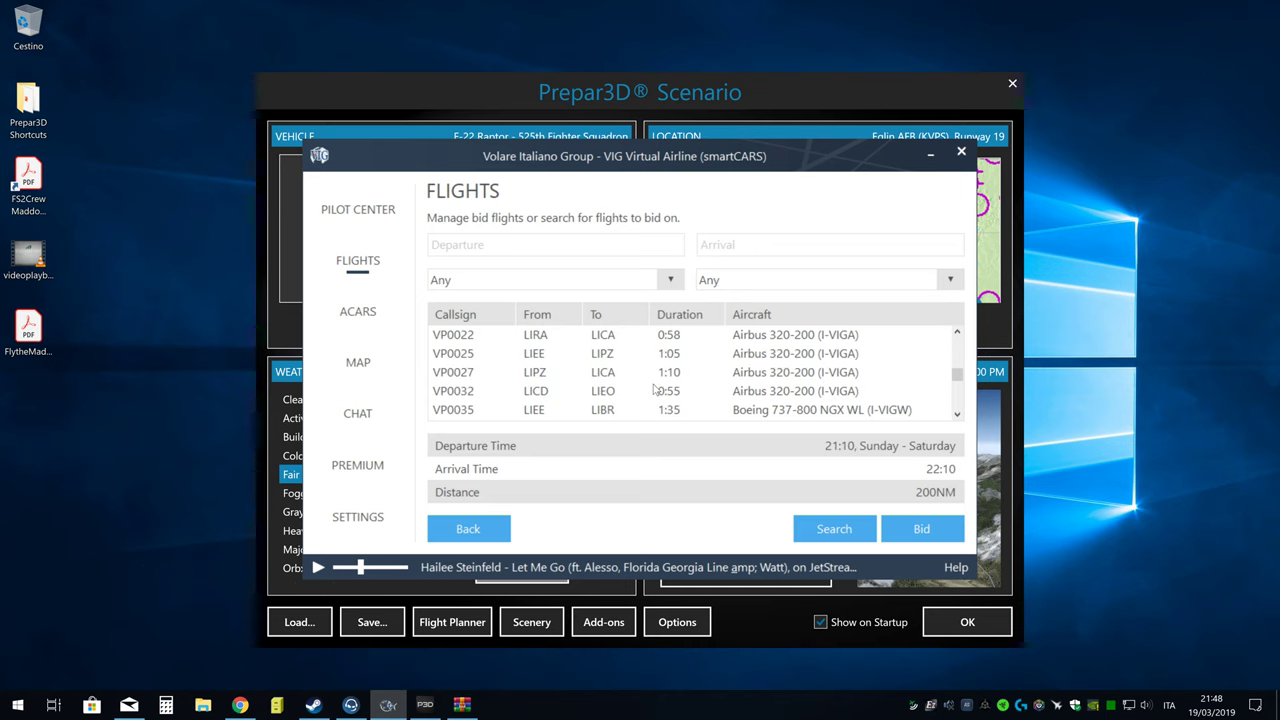
scroll(652, 392, "down", 1)
scroll(652, 392, "up", 10)
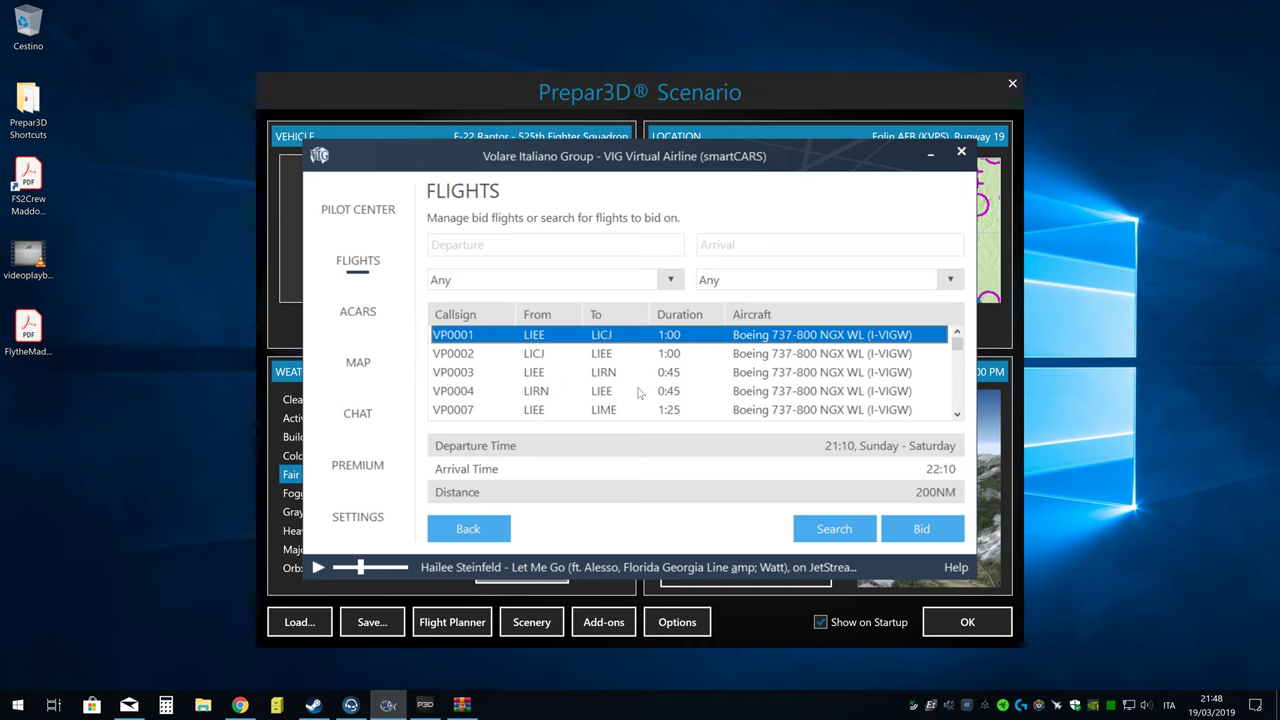
scroll(548, 395, "down", 1)
left_click(540, 375)
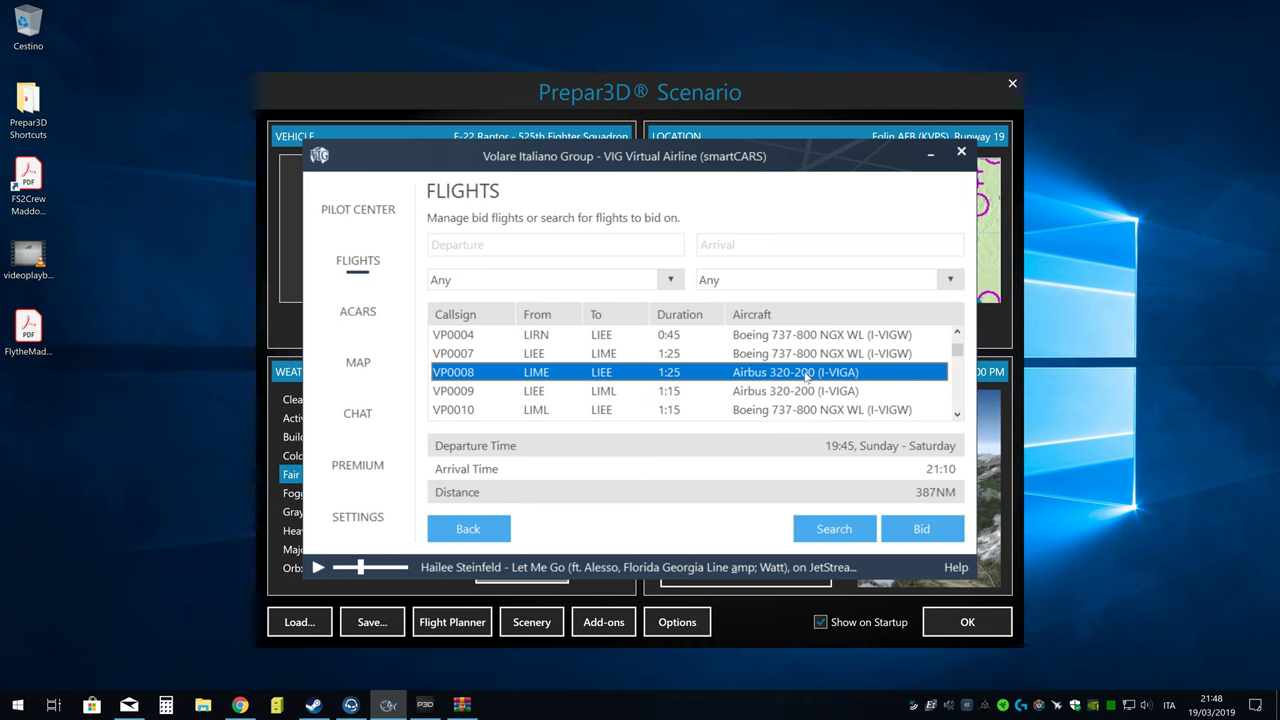
left_click(925, 537)
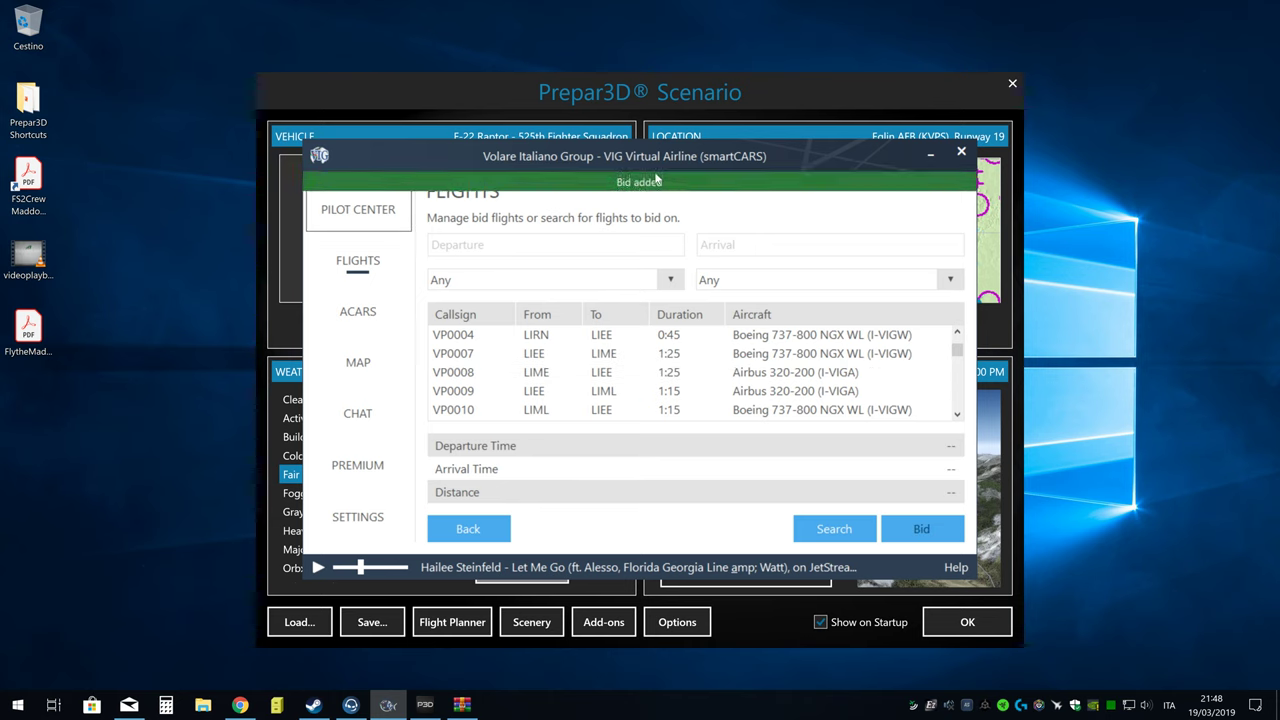
left_click(468, 536)
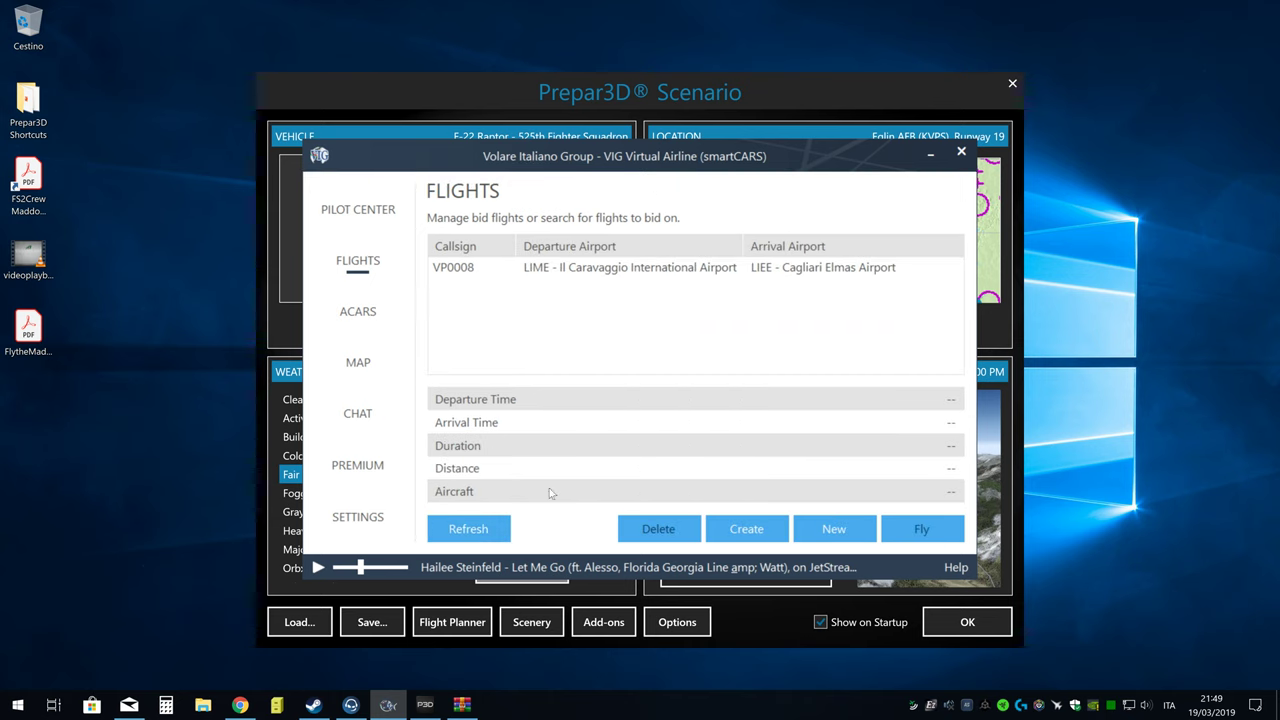
left_click(558, 276)
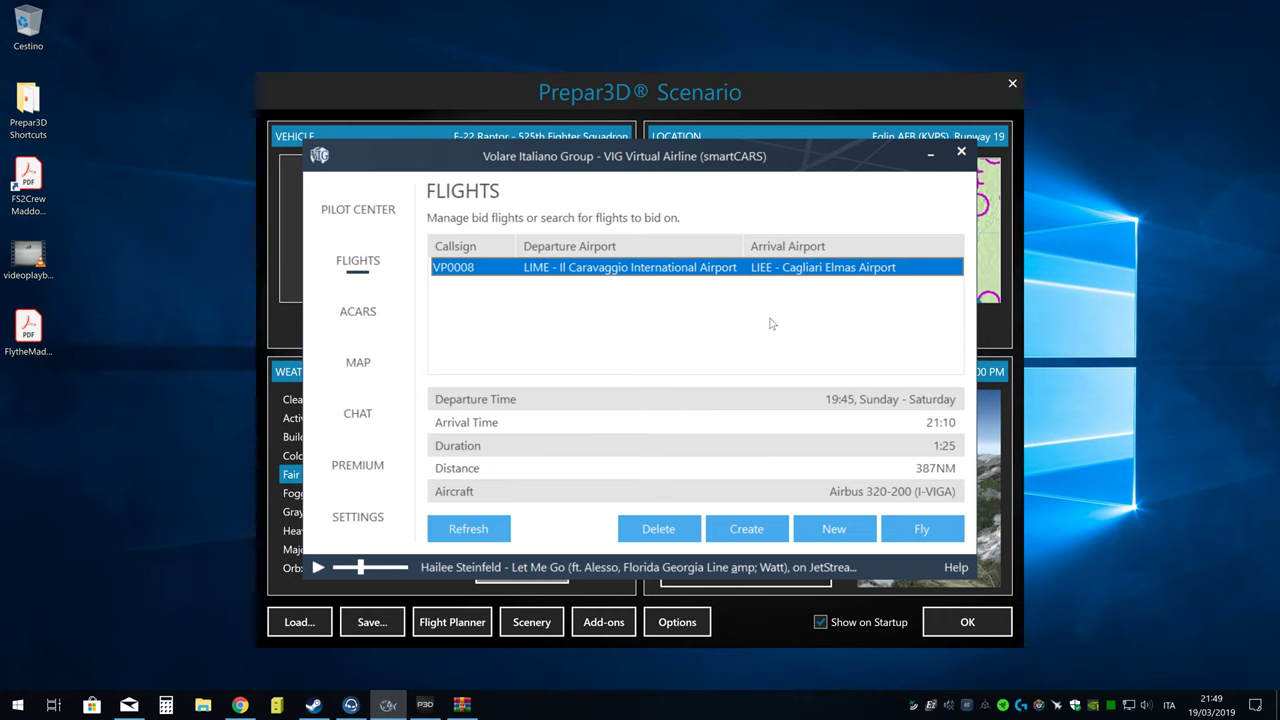
- Switch to the Prepar3D scenario window, open the vehicle selection and cancel it
left_click(695, 94)
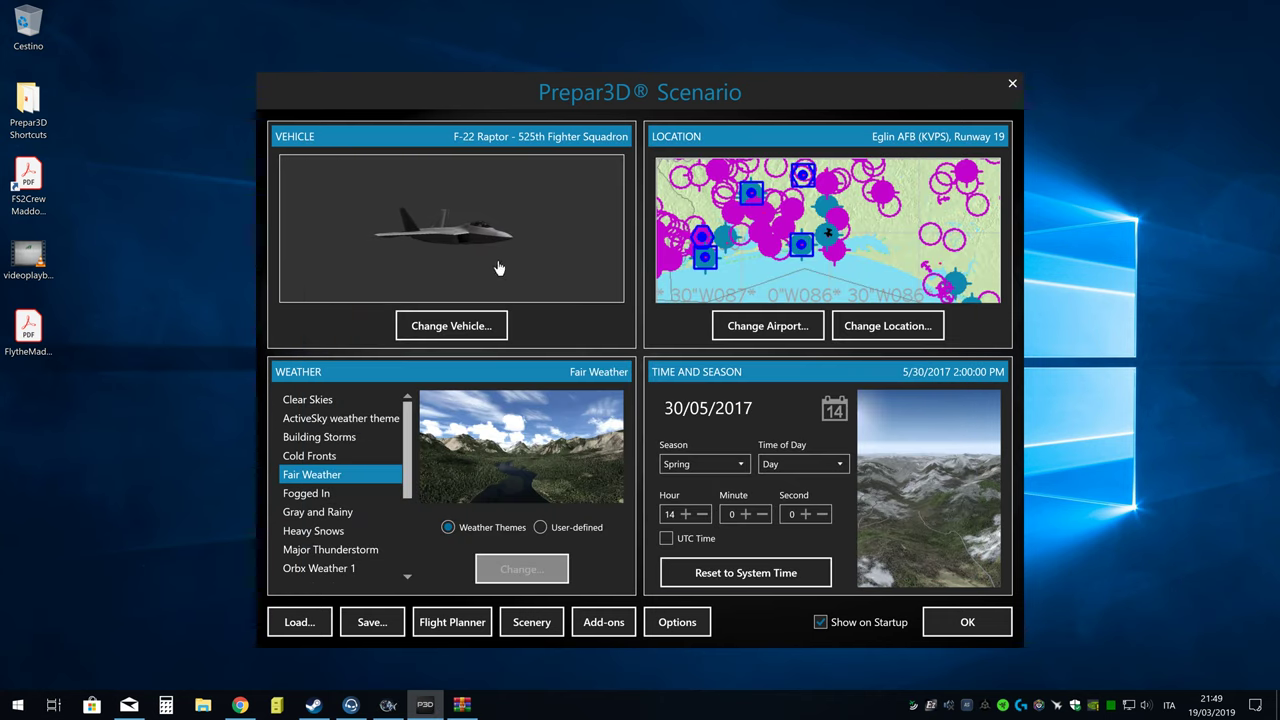
left_click(451, 327)
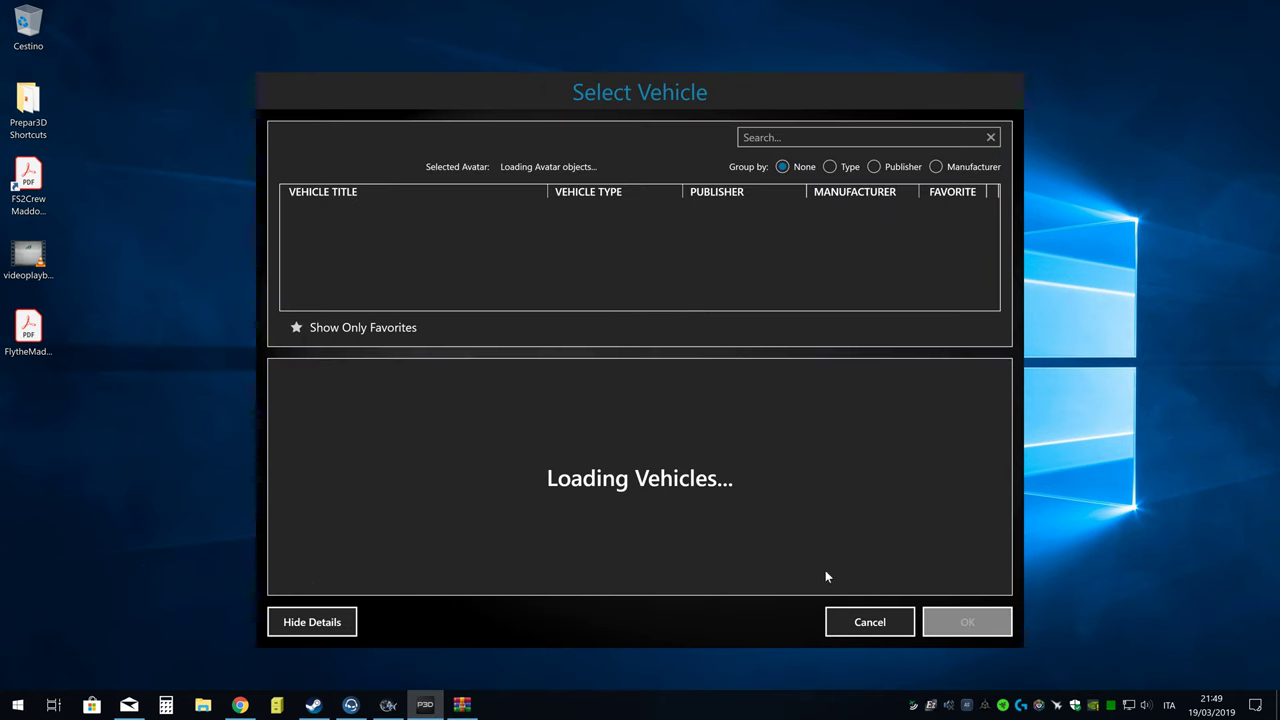
left_click(856, 622)
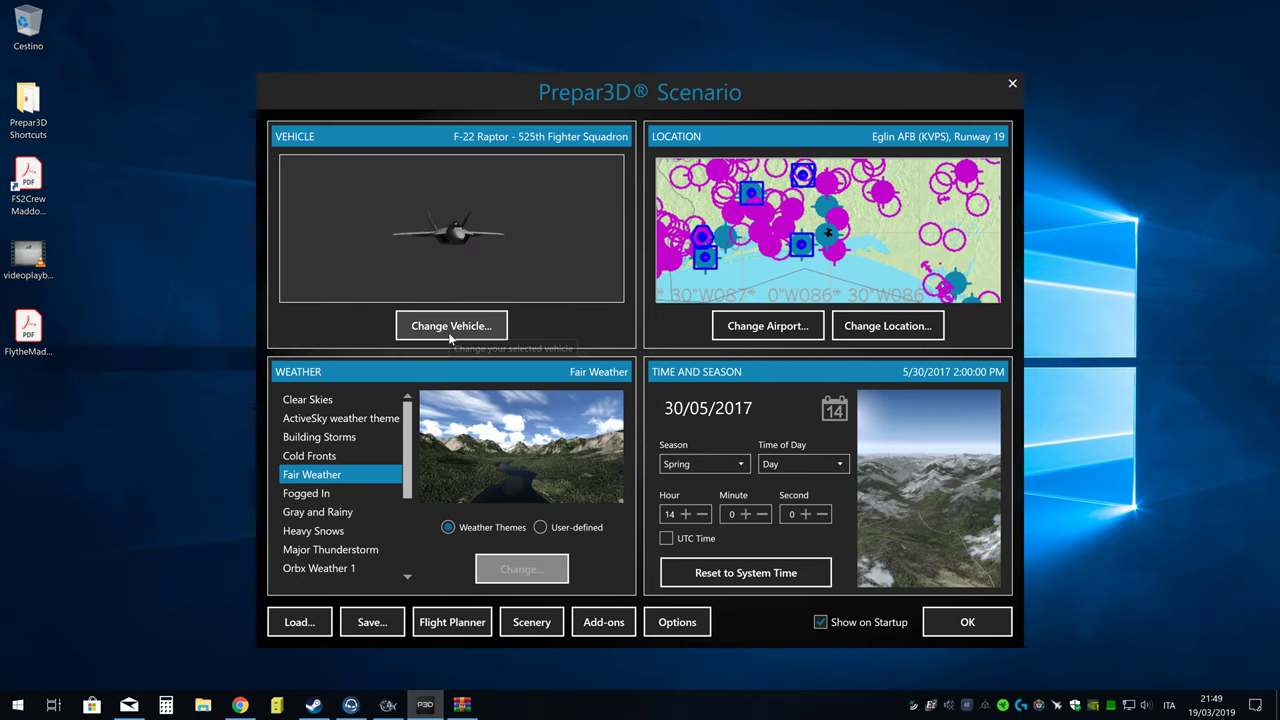
- Search Prepar3D's airport selection by ICAO ID for LIBD and LIME, and compare with the departure airport of VP0008 in smartCARS
left_click(728, 326)
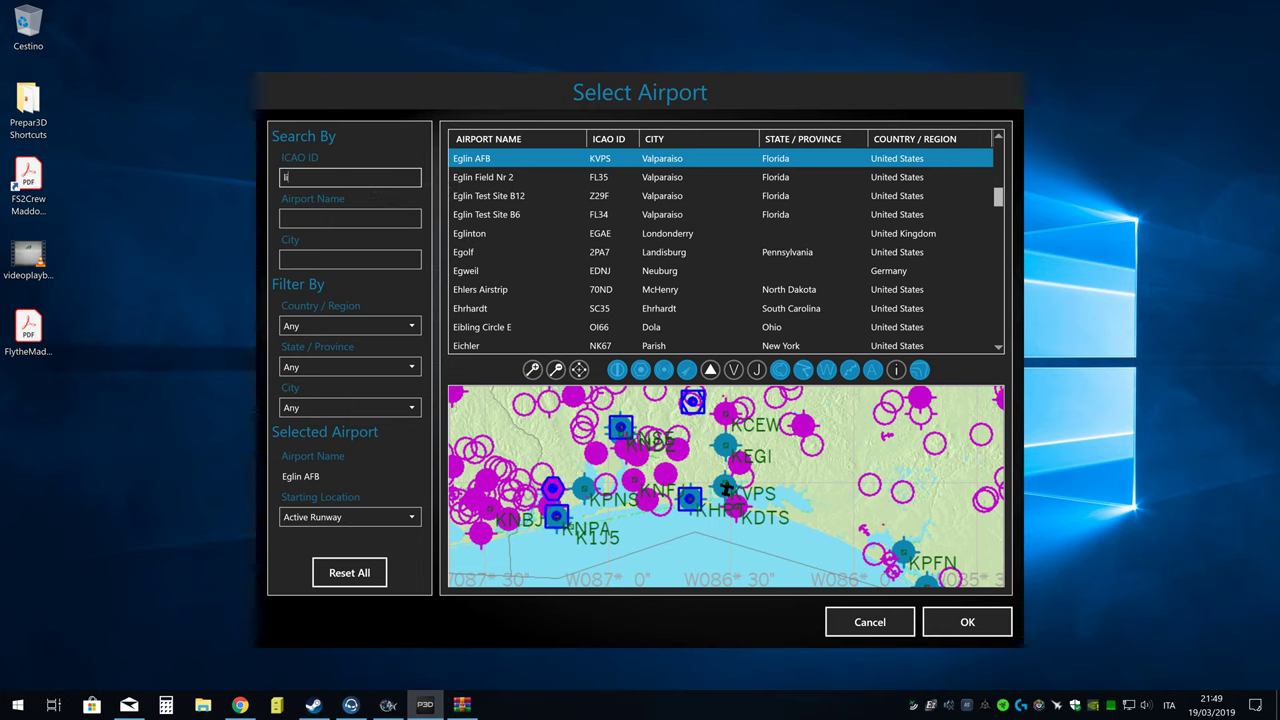
type("libd")
key("BackSpace")
key("BackSpace")
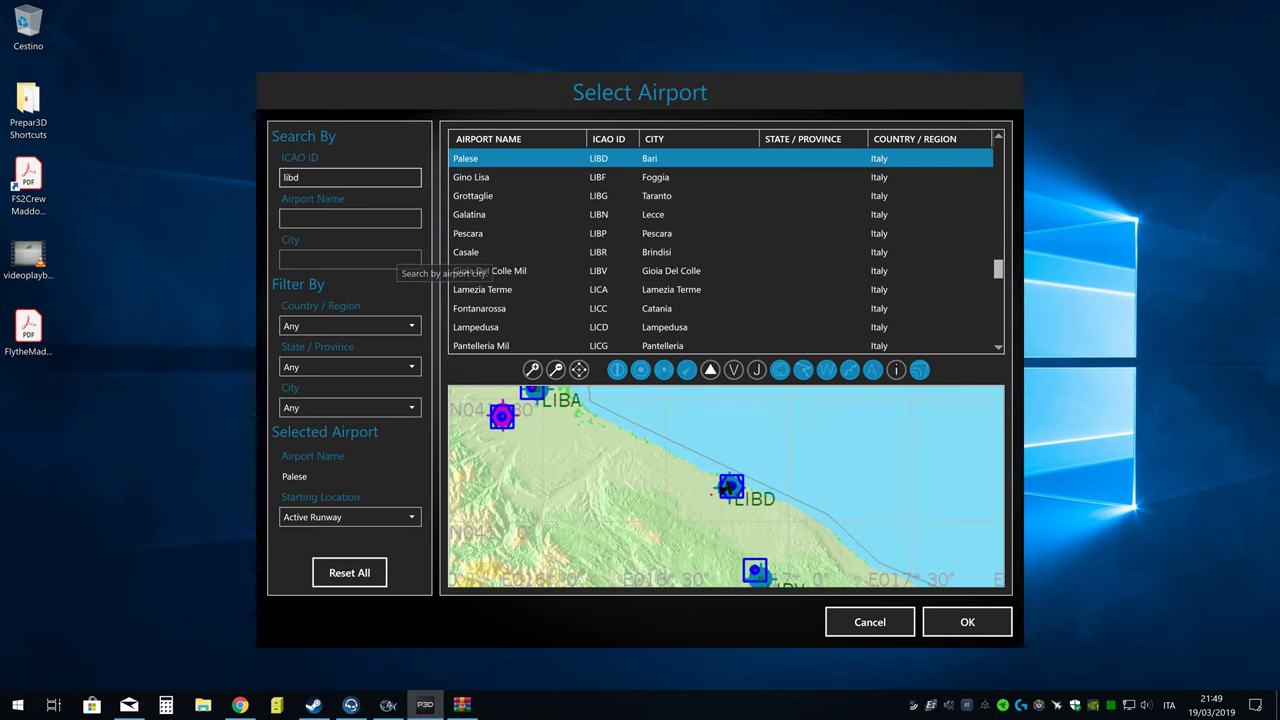
type("me")
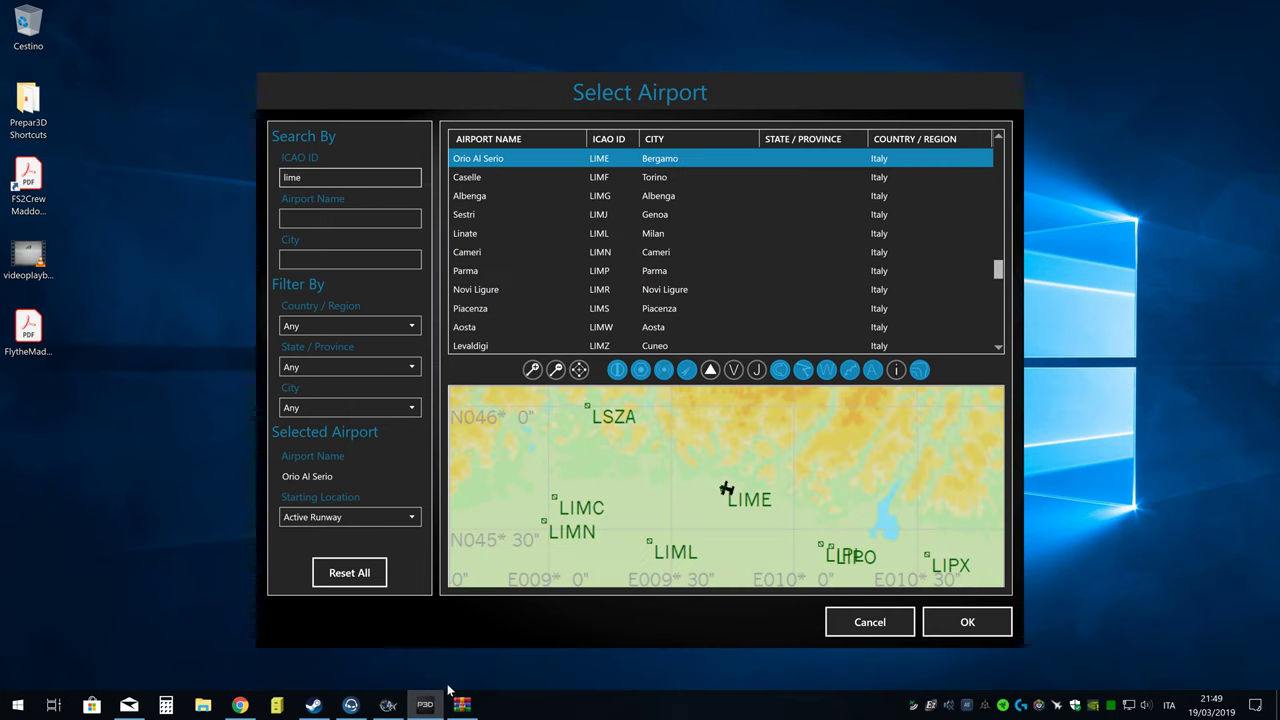
left_click(388, 705)
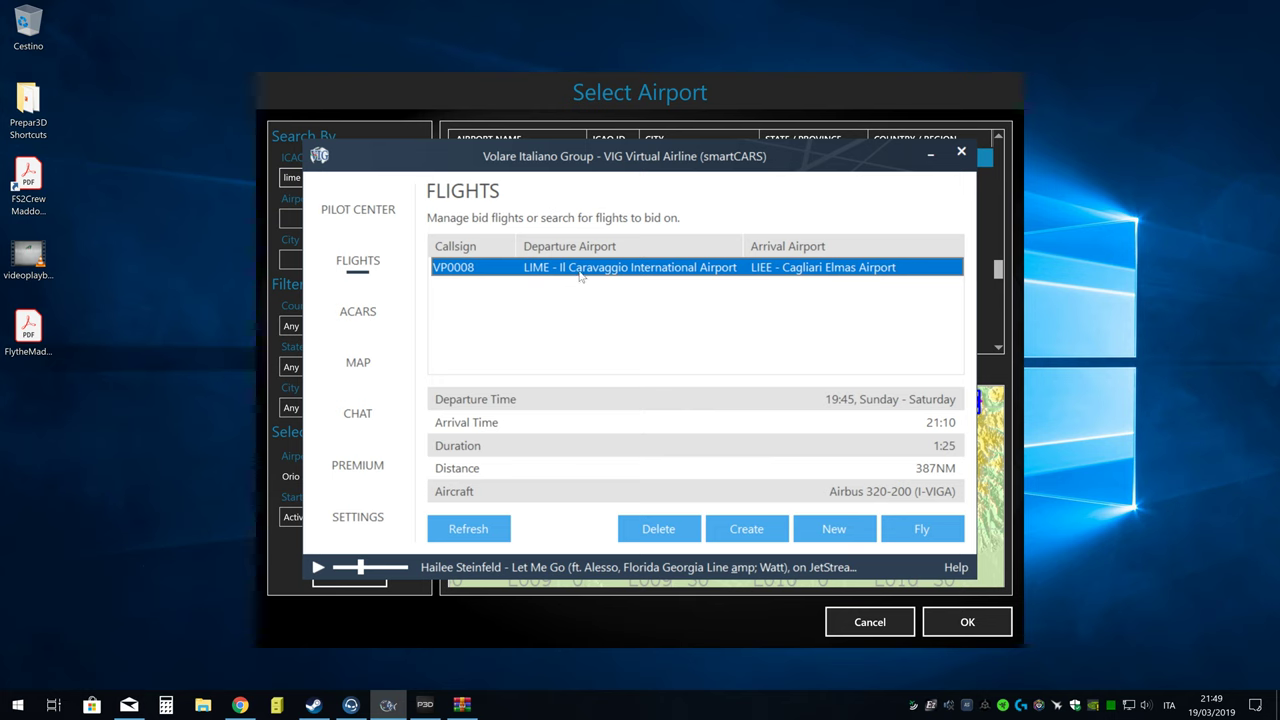
left_click(828, 89)
- View the starting locations offered for Orio Al Serio, keep Active Runway, and cancel the airport selection
left_click(332, 517)
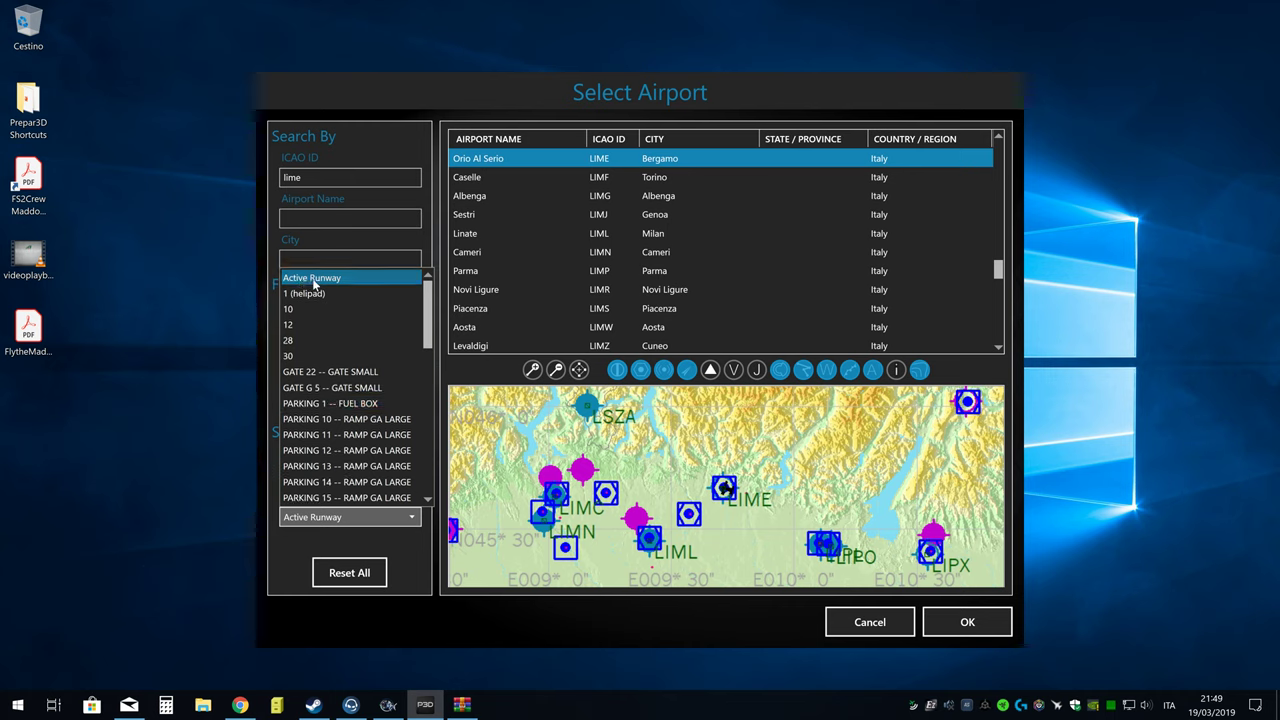
left_click_drag(430, 298, 309, 280)
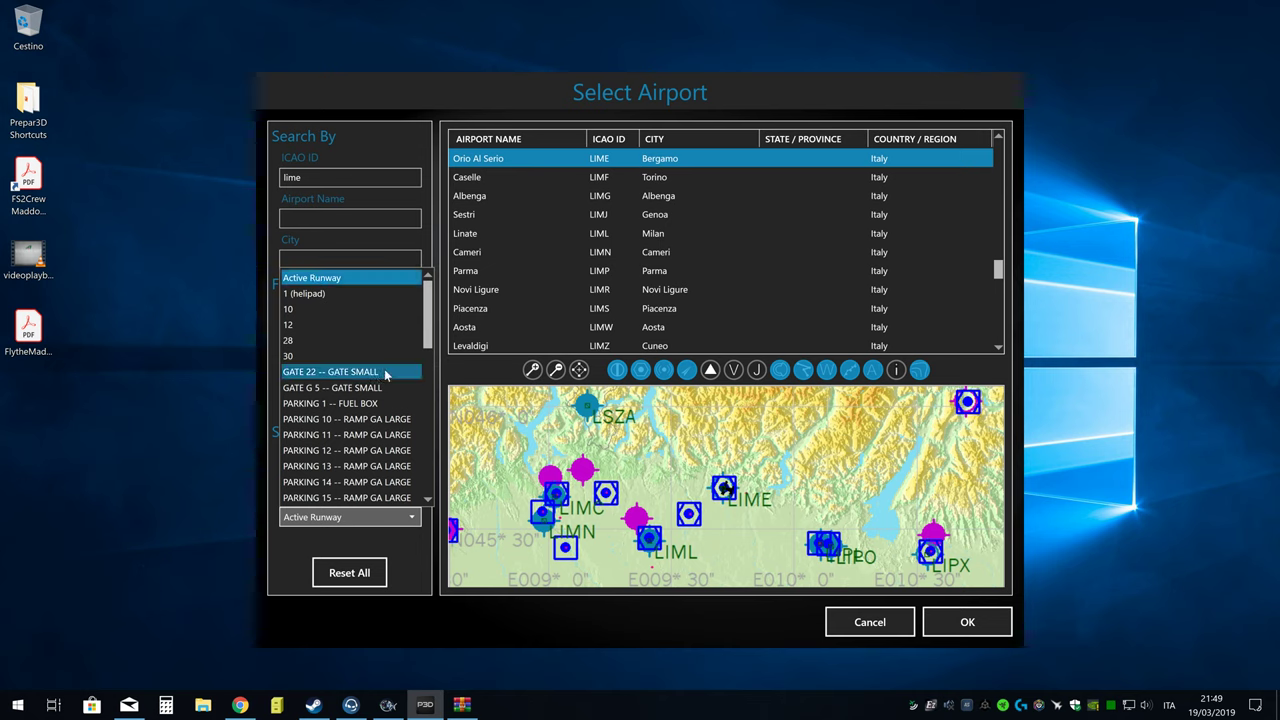
left_click(360, 274)
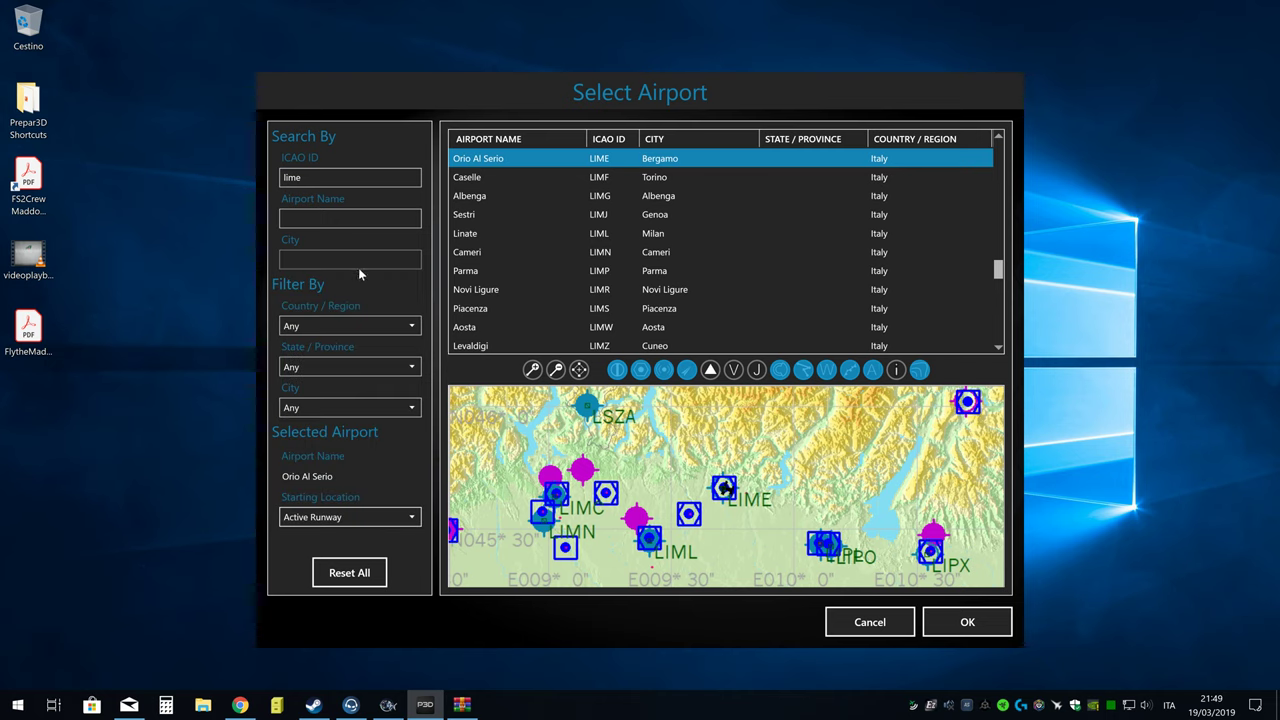
left_click(846, 620)
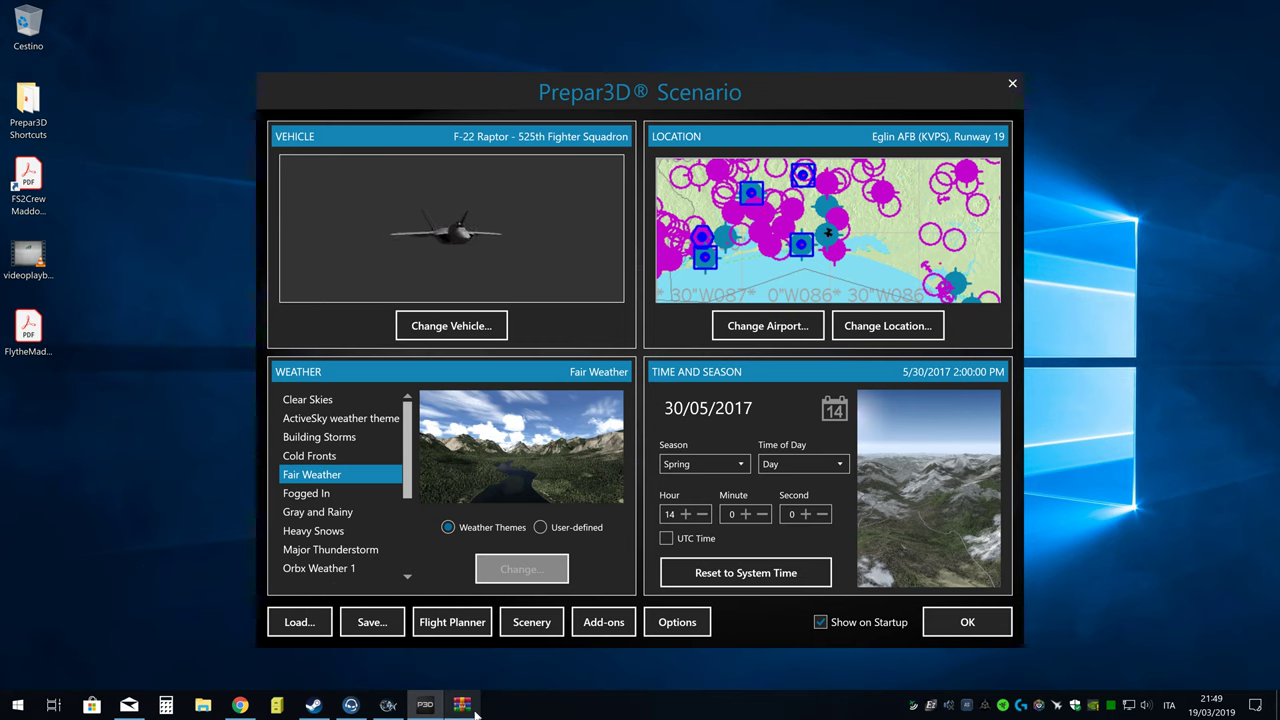
- Switch to smartCARS, review the details of bid flight VP0008, and return to the Prepar3D scenario window
left_click(388, 705)
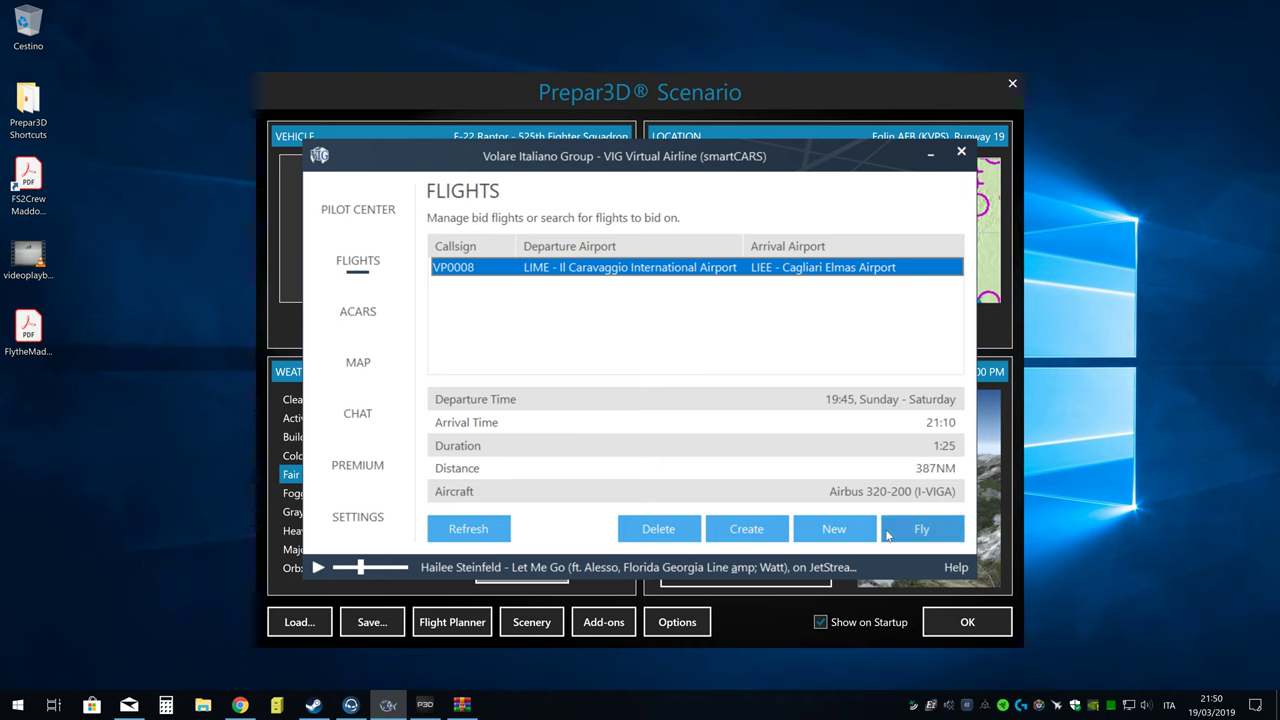
left_click(709, 311)
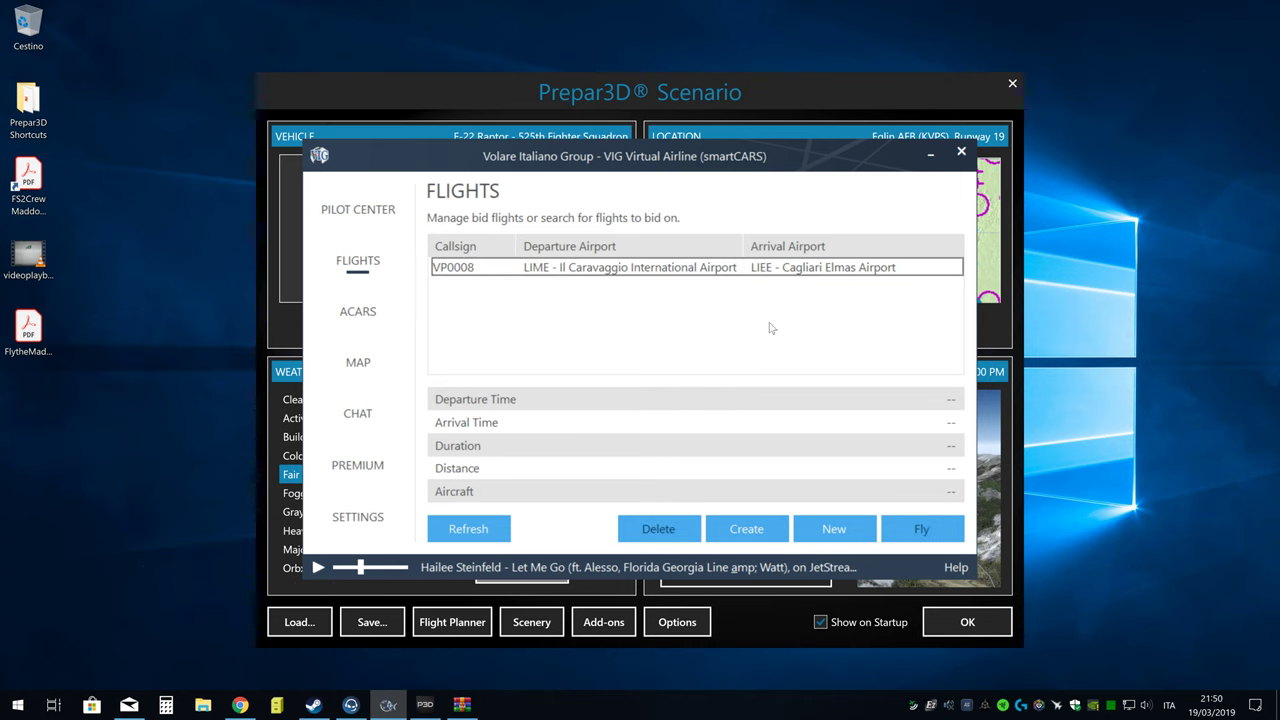
left_click(756, 271)
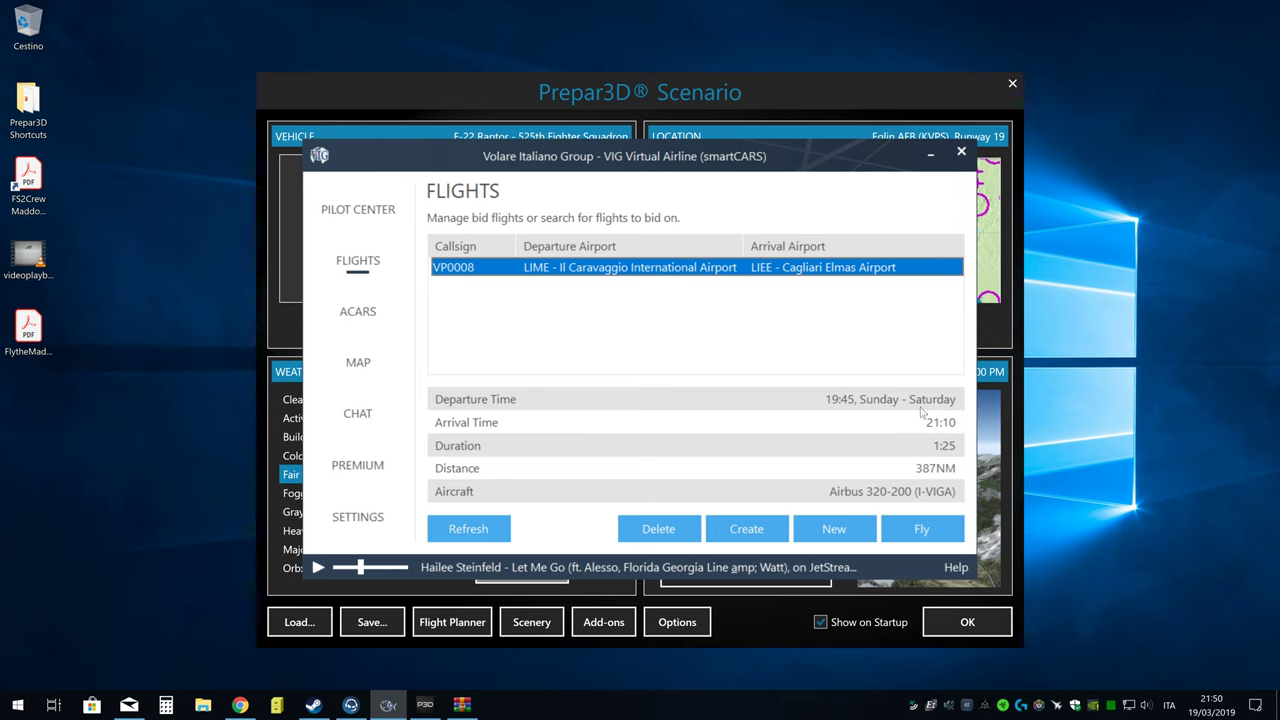
left_click(931, 157)
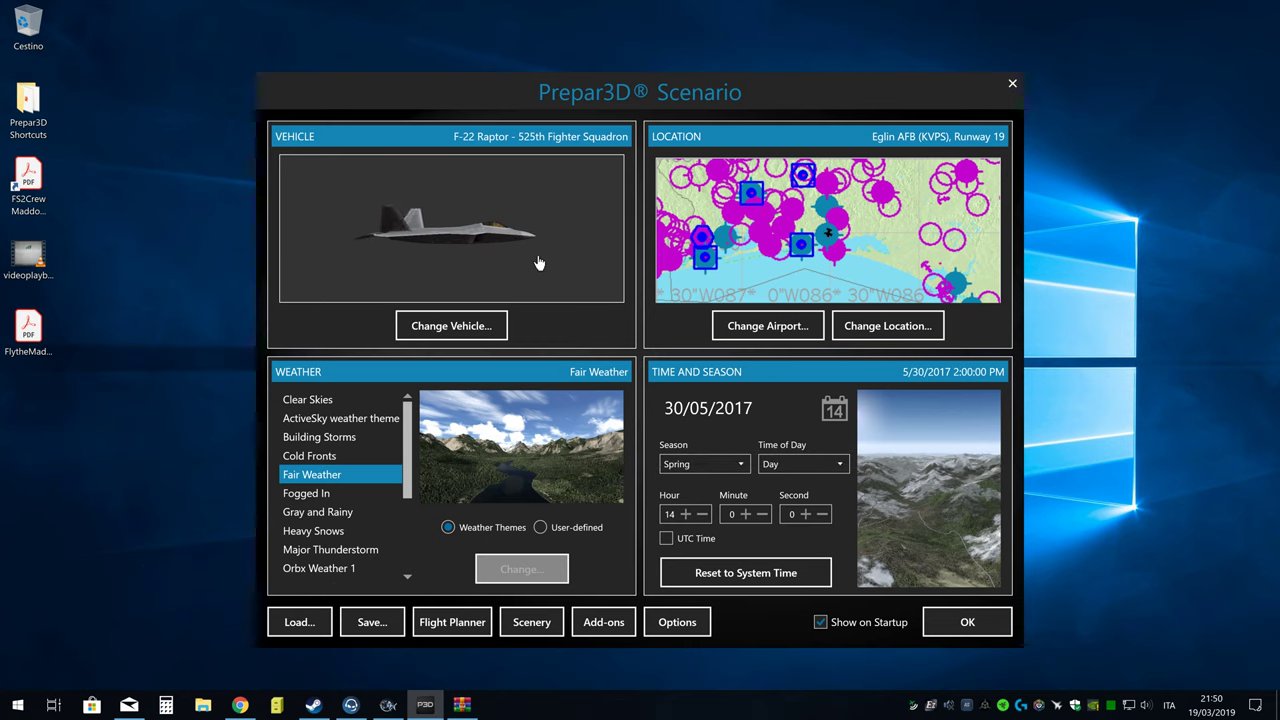
left_click(388, 705)
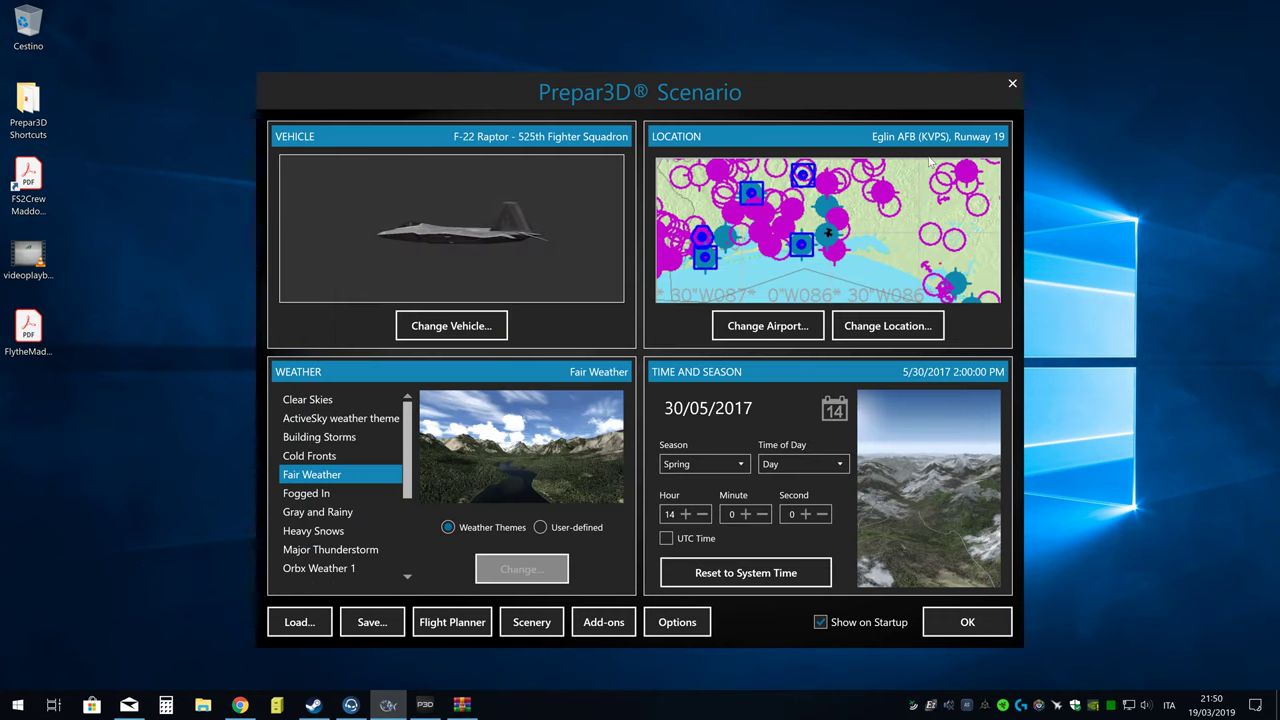
left_click(939, 163)
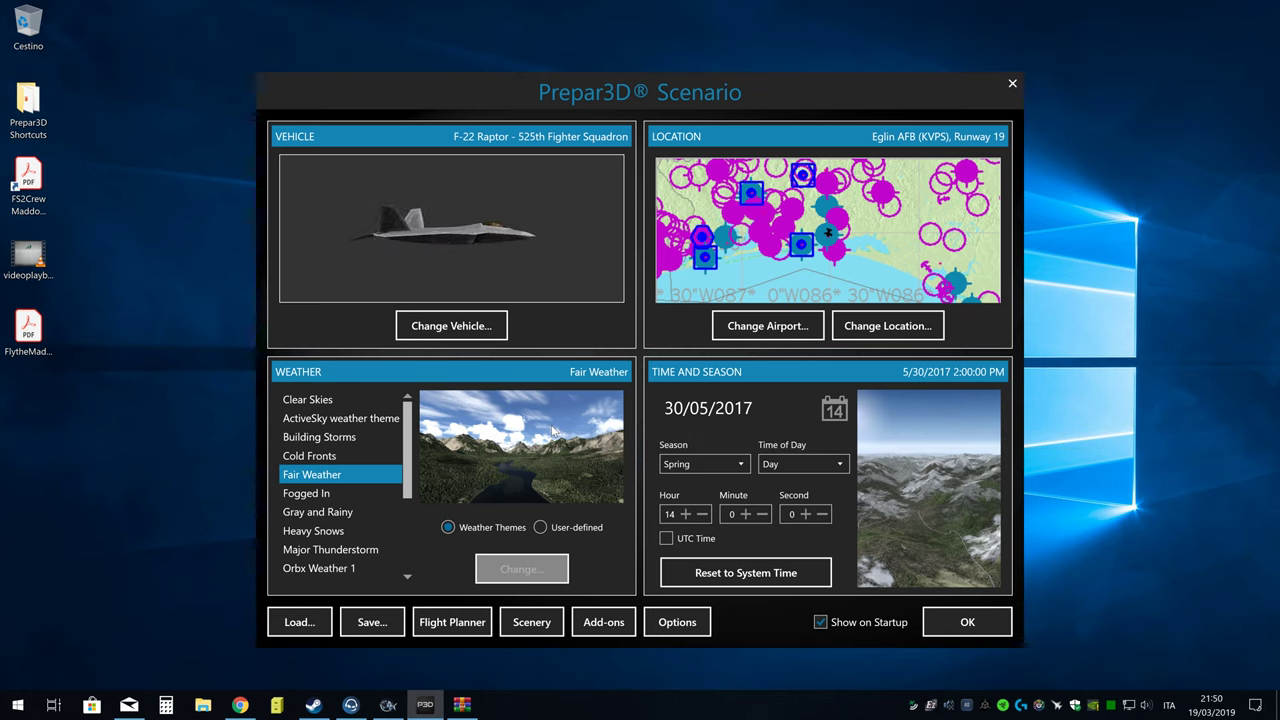
- Bring smartCARS back up and examine the departure, arrival, duration, distance and aircraft of flight VP0008
mouse_move(387, 712)
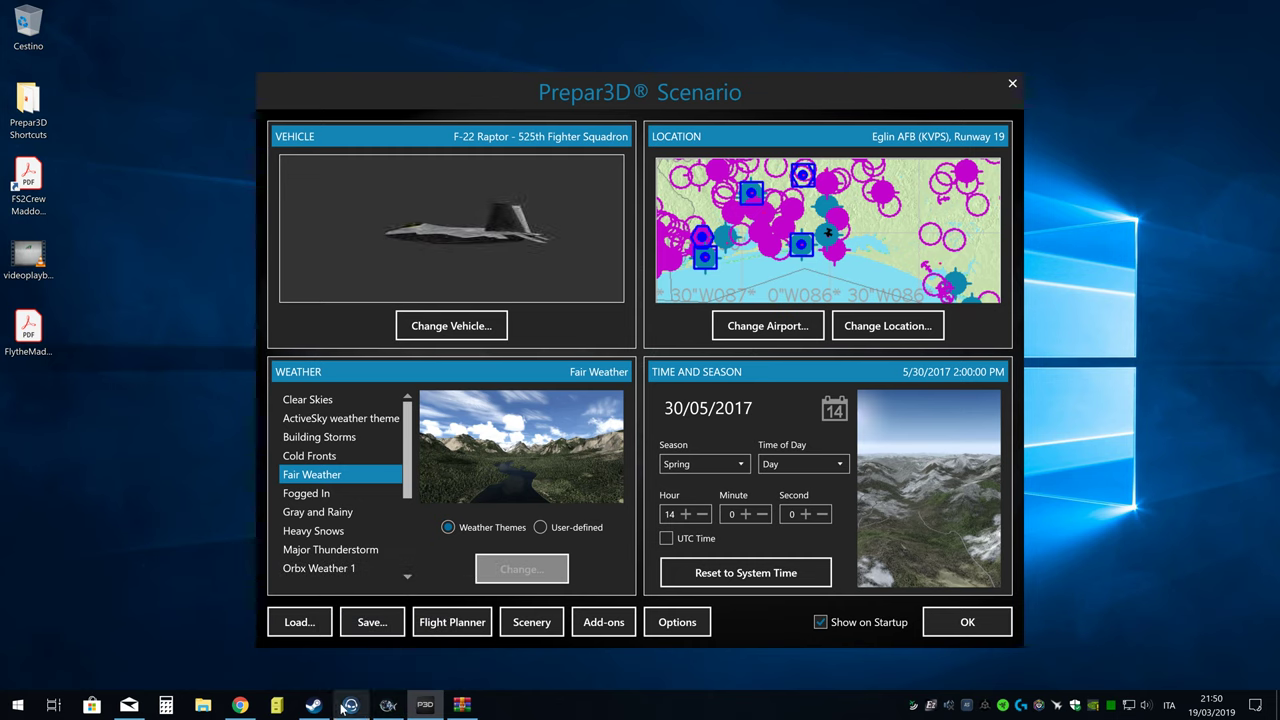
mouse_move(343, 708)
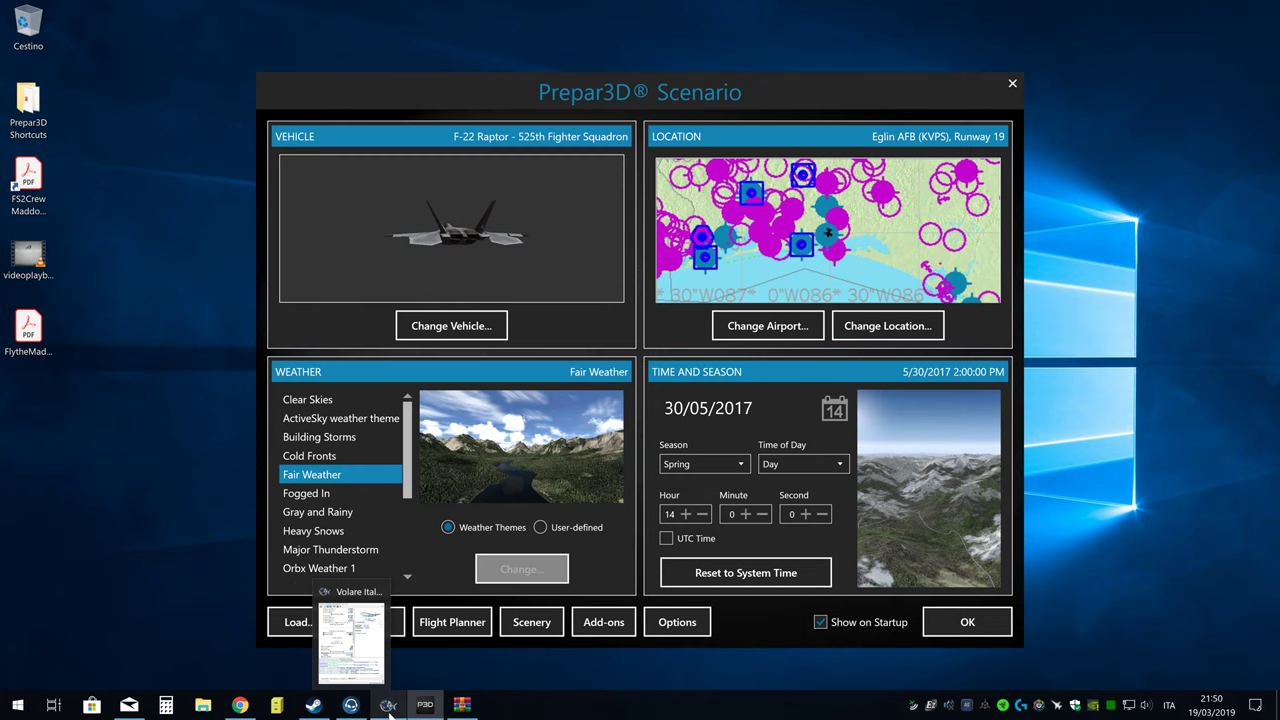
left_click(388, 706)
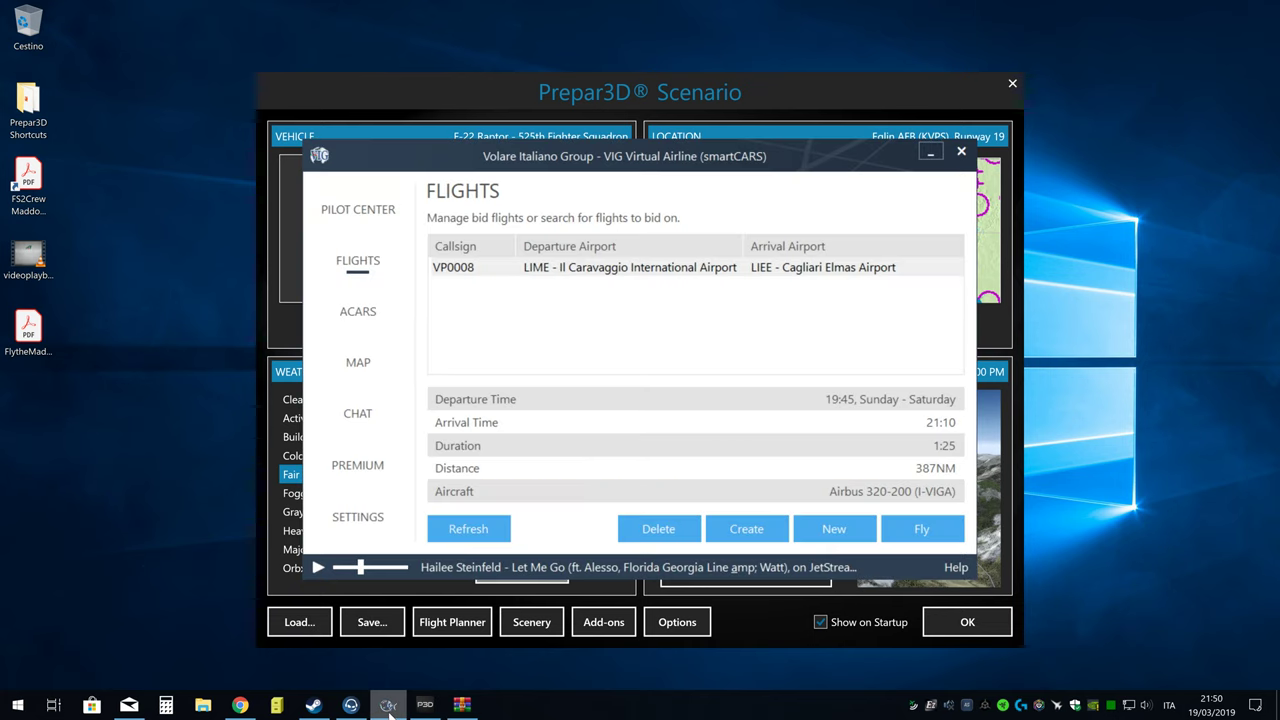
left_click(640, 276)
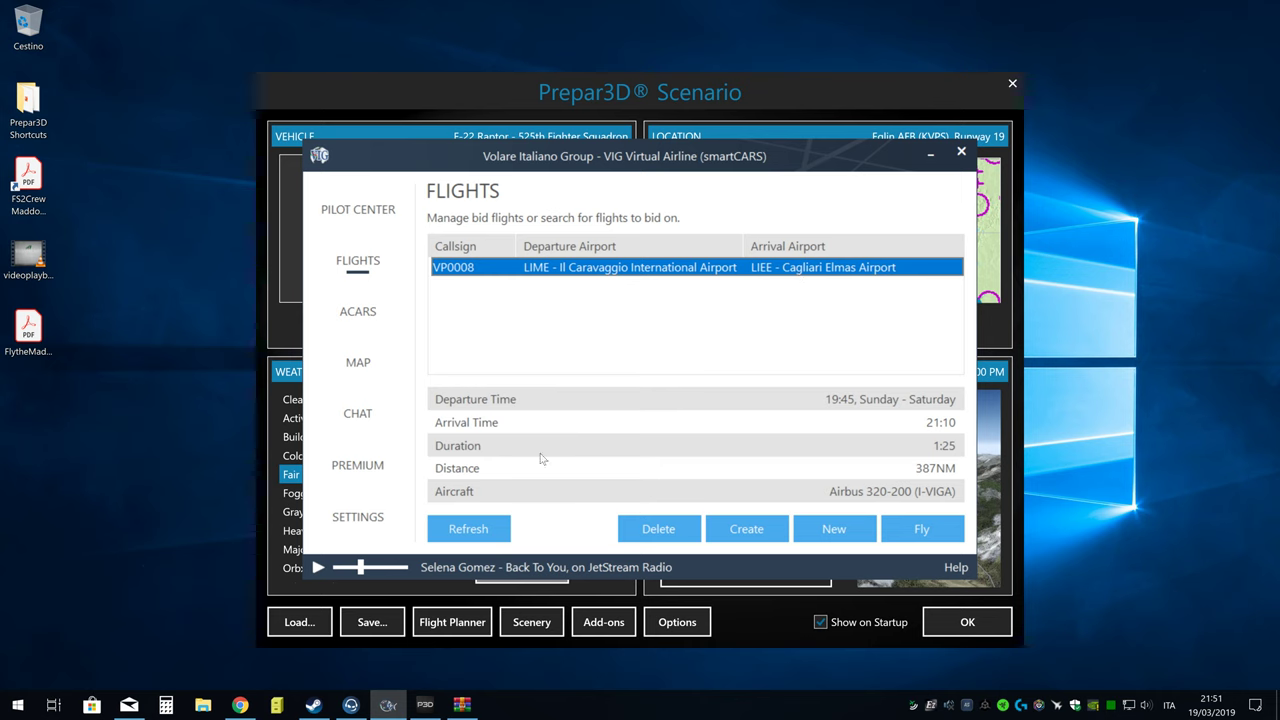
left_click(601, 322)
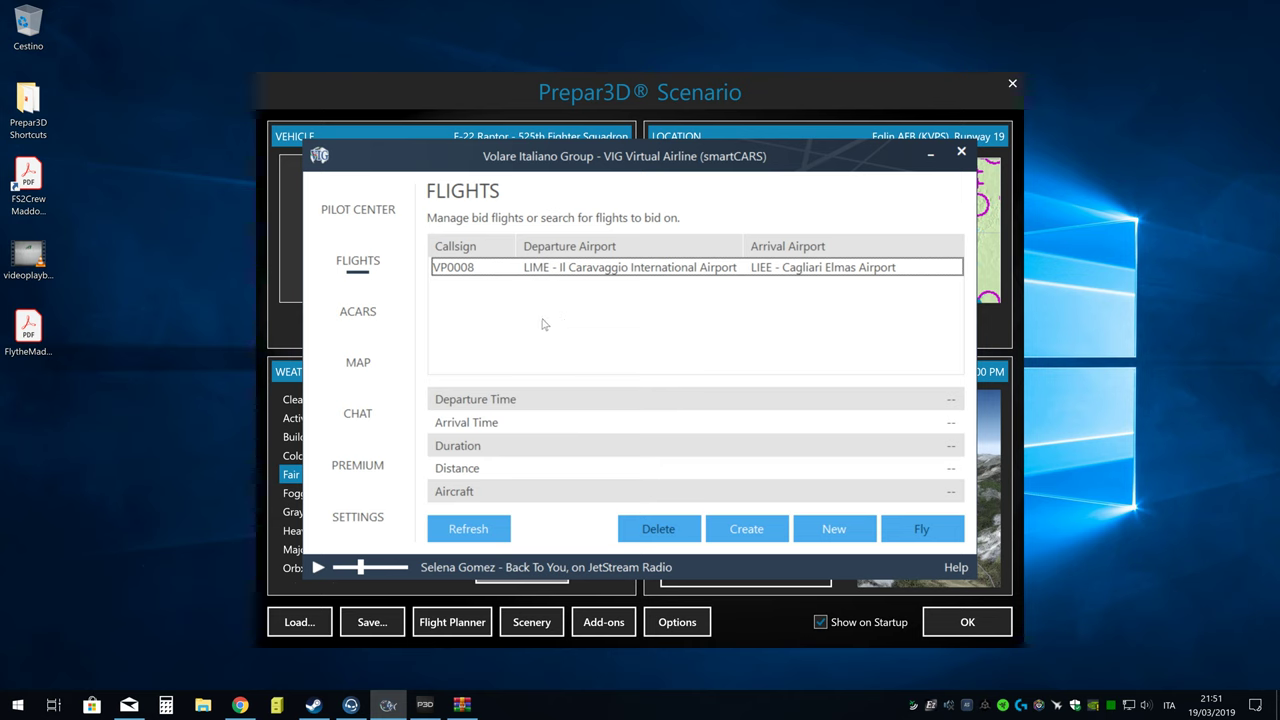
left_click(548, 274)
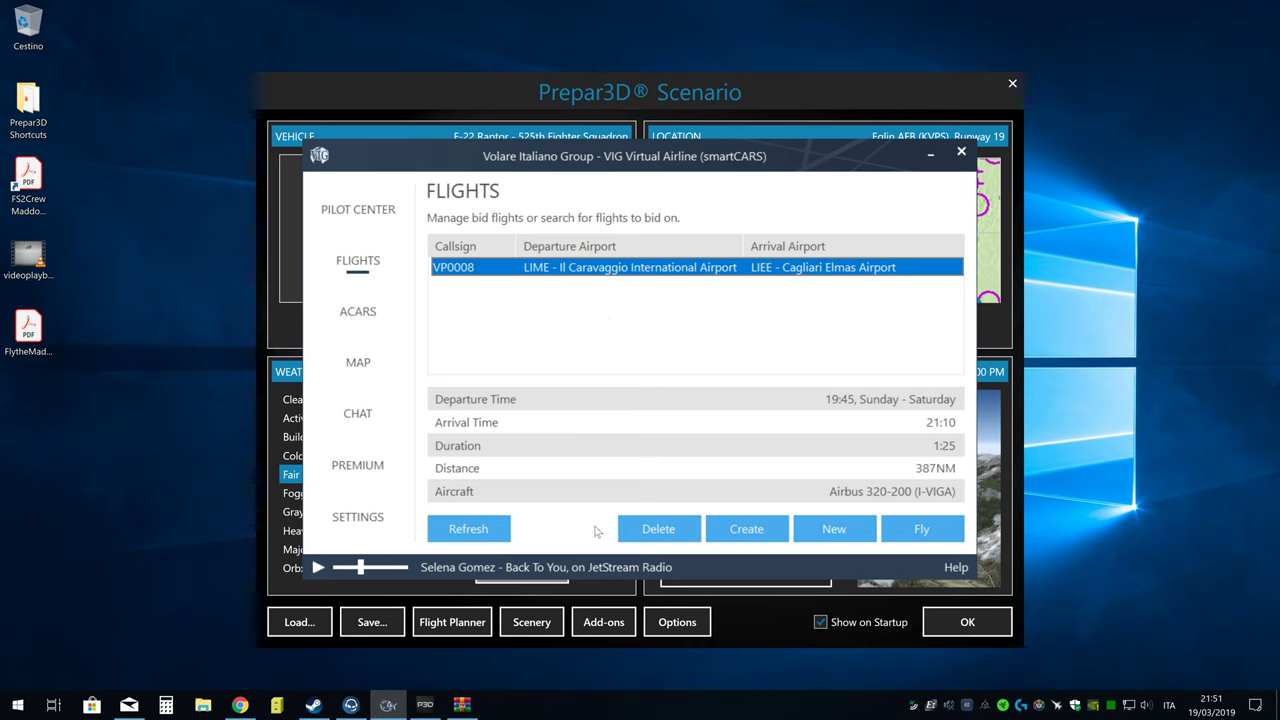
- Go over the bid flight options in smartCARS, reselect VP0008, and minimize the window
left_click(746, 529)
left_click(922, 532)
left_click(785, 272)
left_click(695, 271)
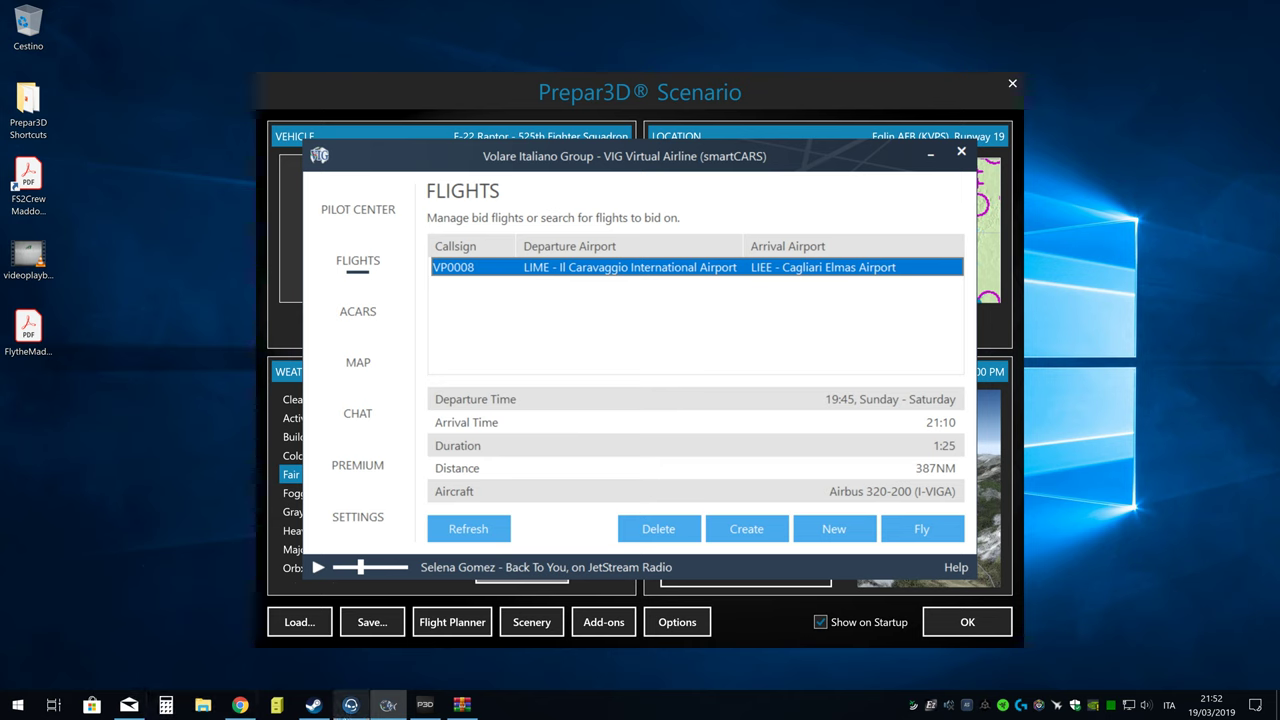
left_click(694, 338)
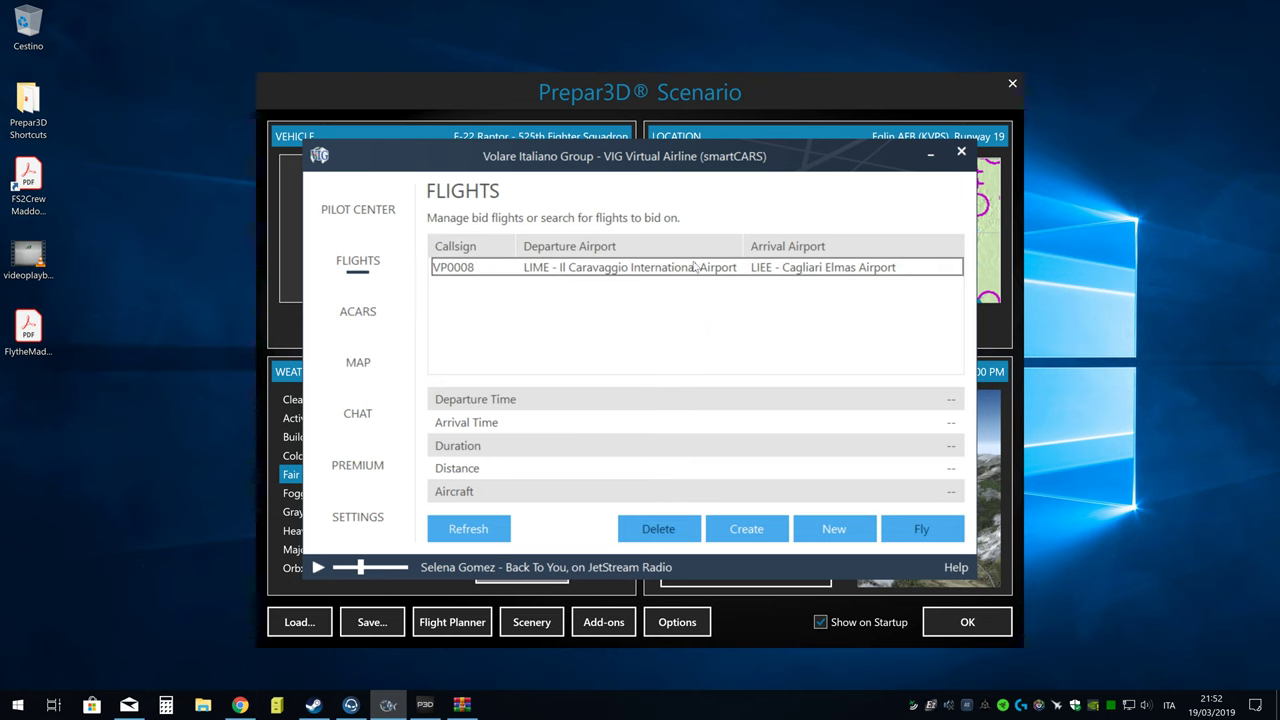
left_click(661, 270)
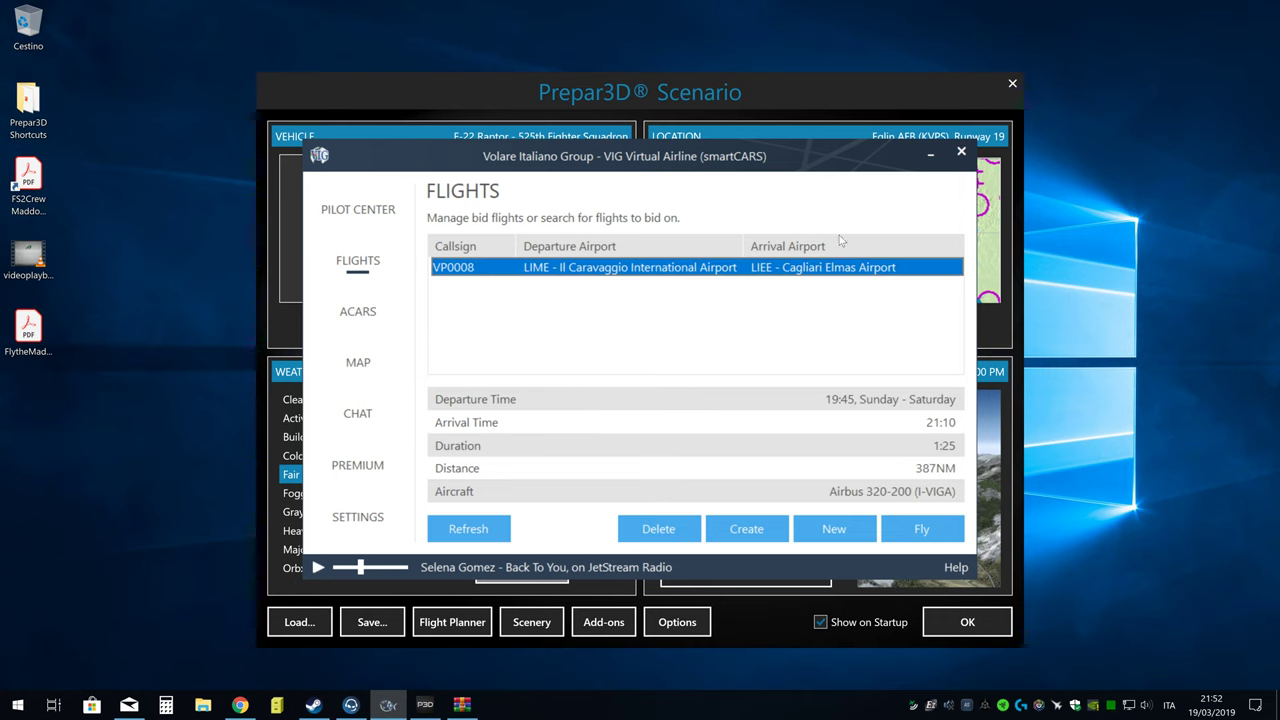
left_click(931, 155)
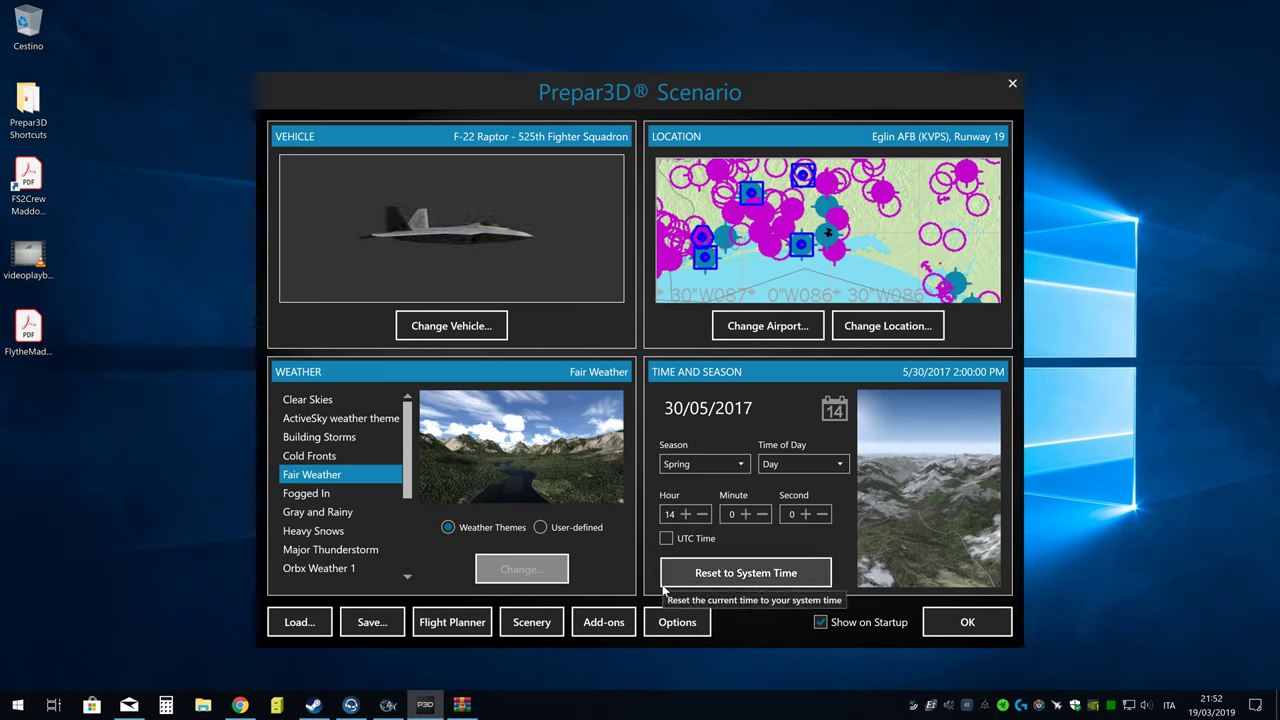
- Restore smartCARS and delete the bid on flight VP0008 from the bid flights
left_click(388, 705)
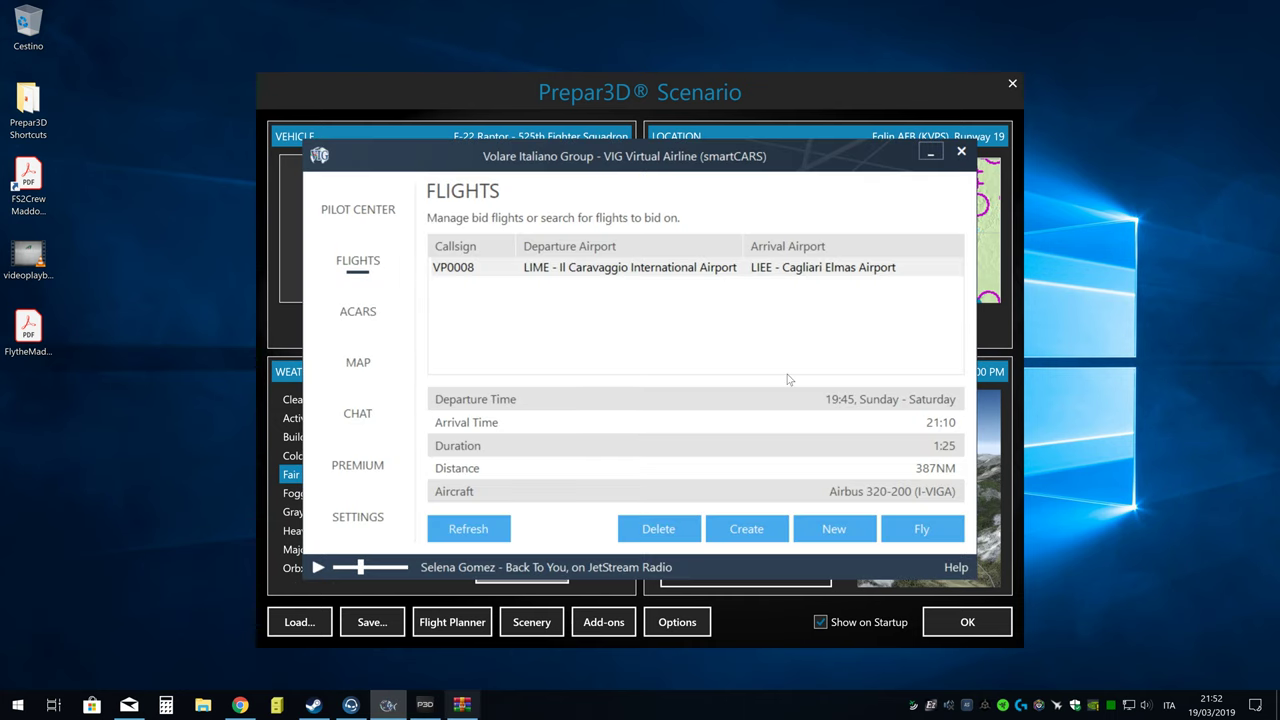
left_click(852, 268)
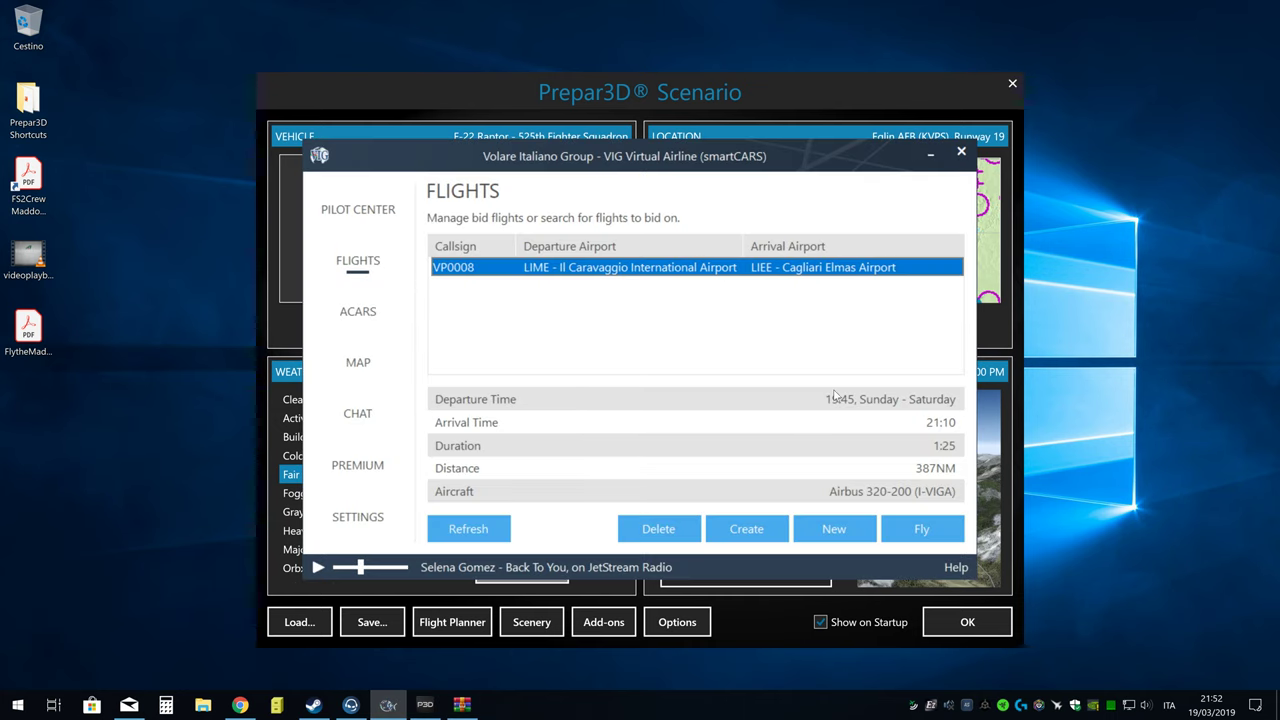
left_click(684, 331)
left_click(693, 271)
left_click(660, 528)
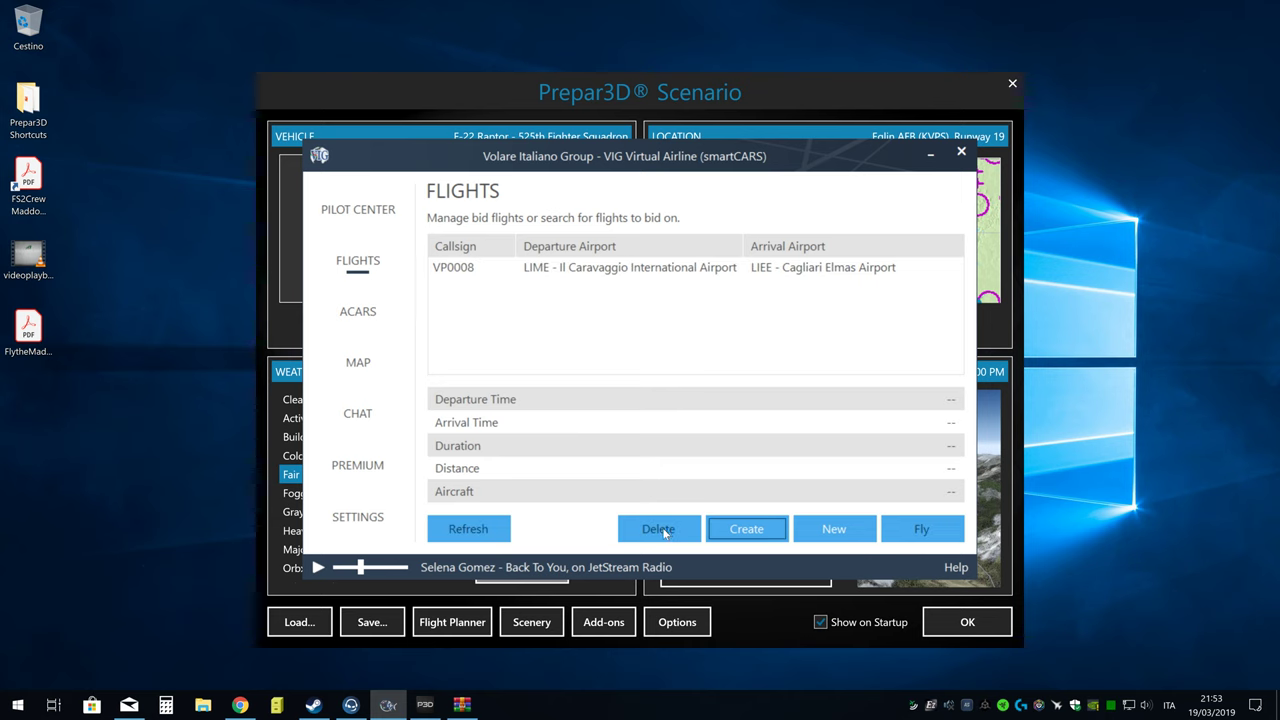
left_click(675, 530)
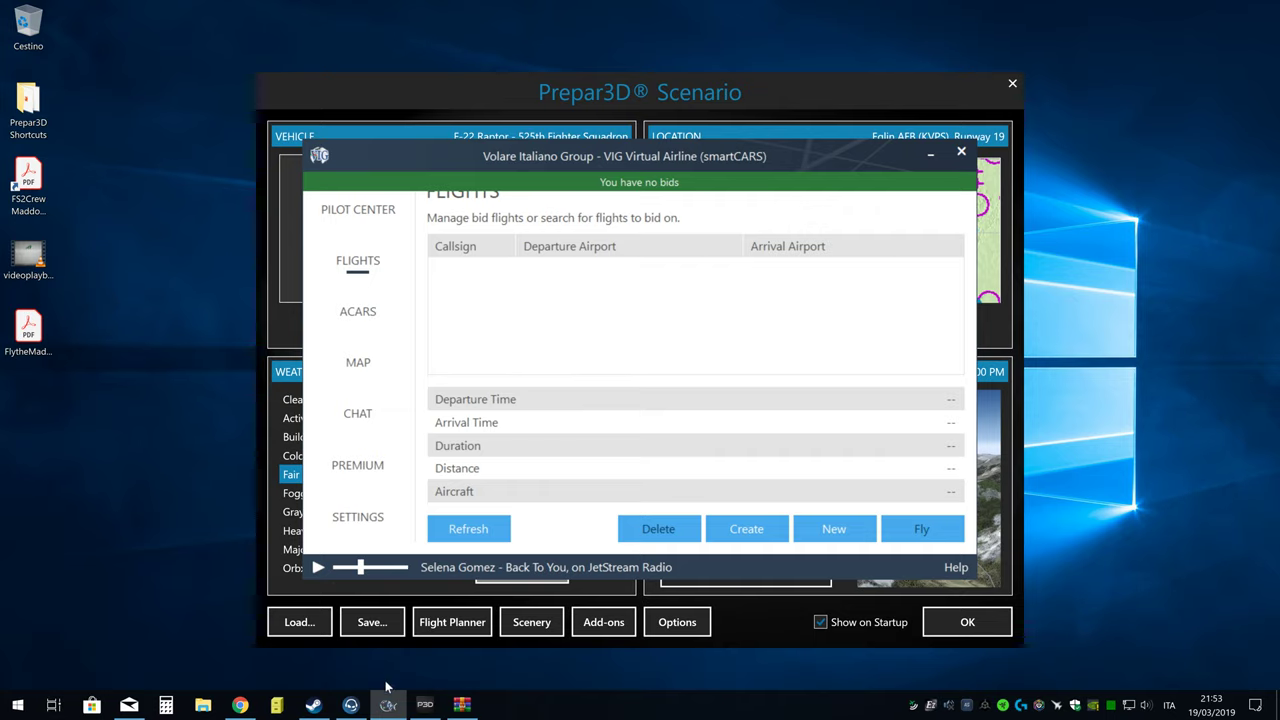
- Switch to the browser and examine the OFP summary and routing of the LIBD to LEBL flight in the simBrief briefing
key("alt+Tab")
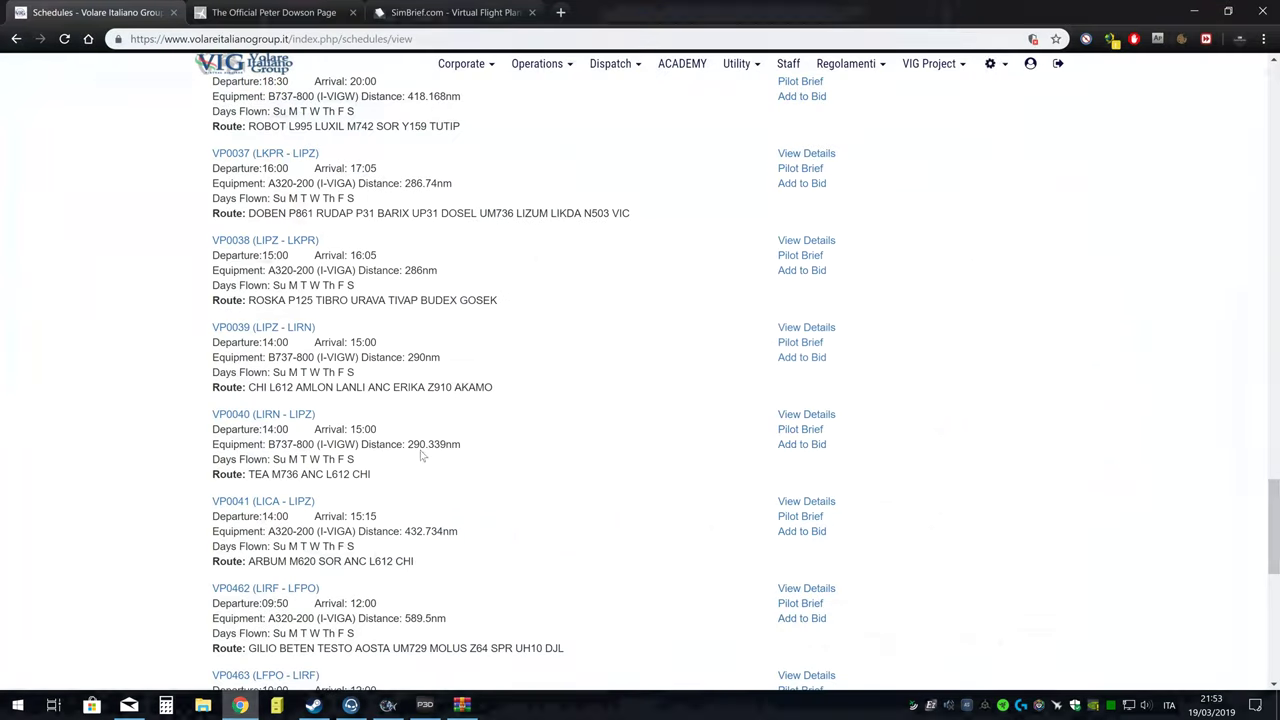
left_click(440, 18)
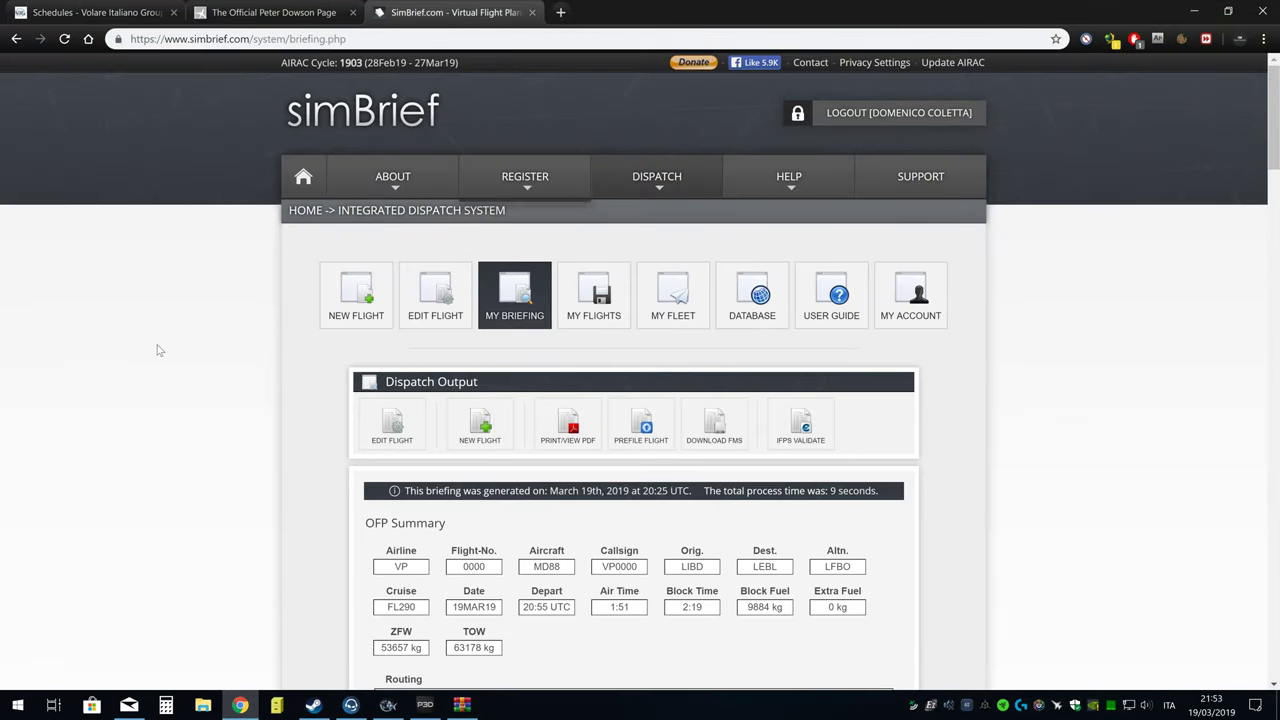
scroll(157, 362, "down", 3)
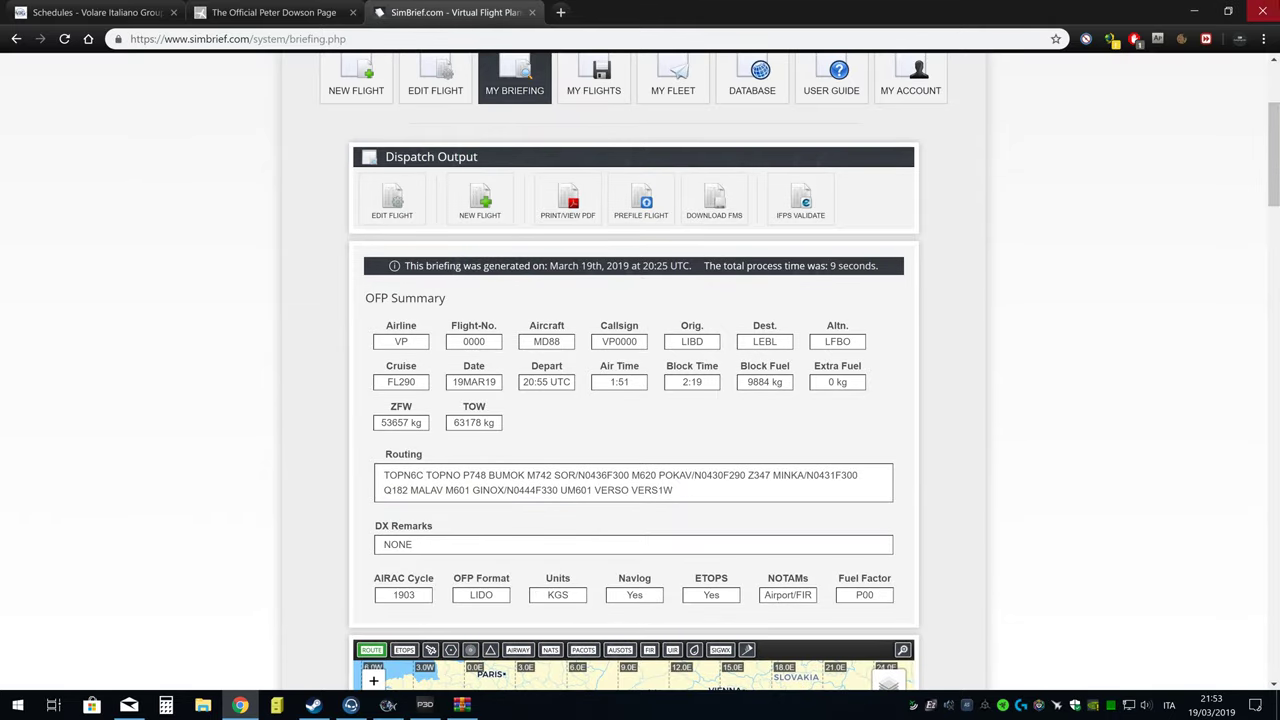
left_click(1263, 38)
left_click(1091, 434)
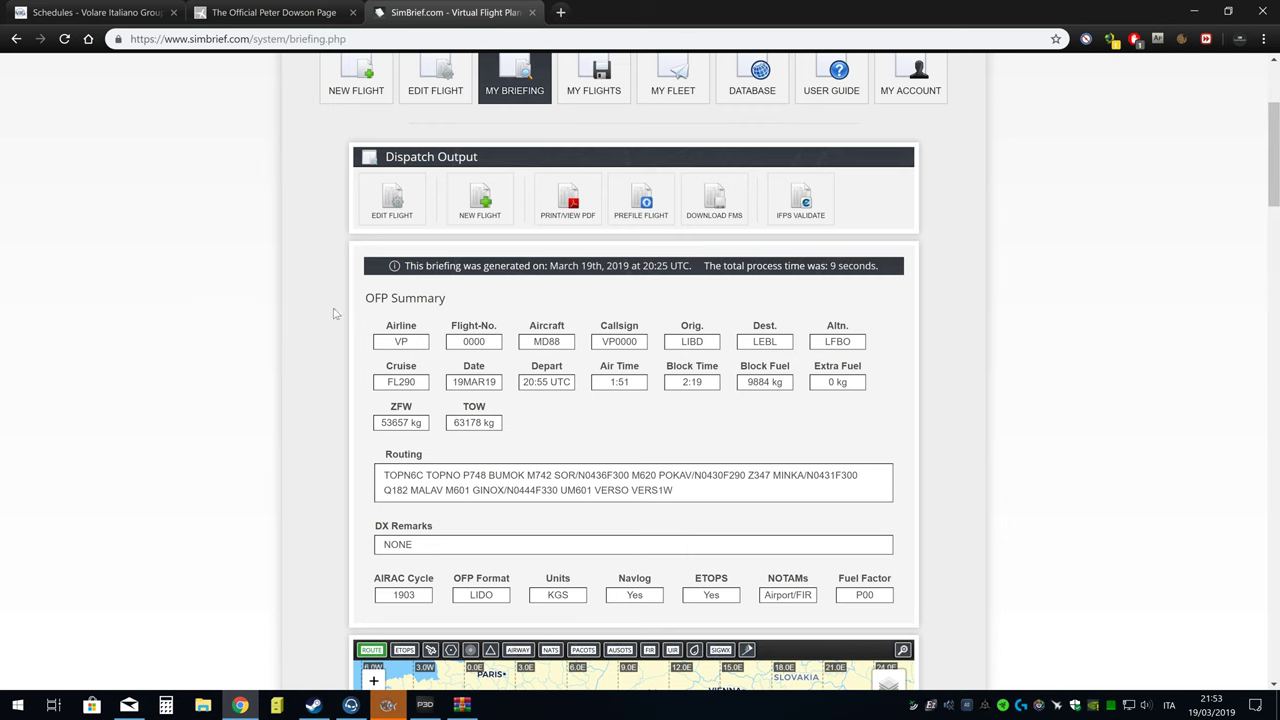
- Switch from the simBrief summary to smartCARS and start creating a flight numbered 0000 with the type Passenger
scroll(285, 343, "down", 1)
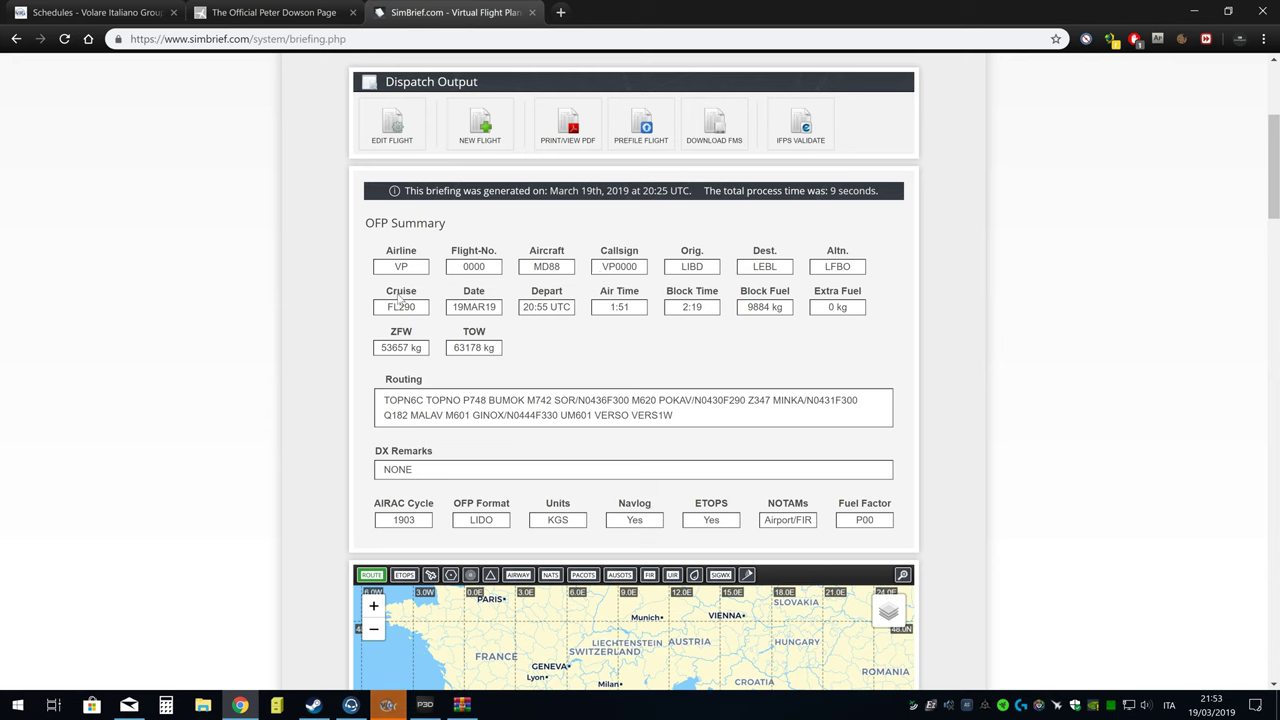
double_click(554, 271)
left_click(388, 705)
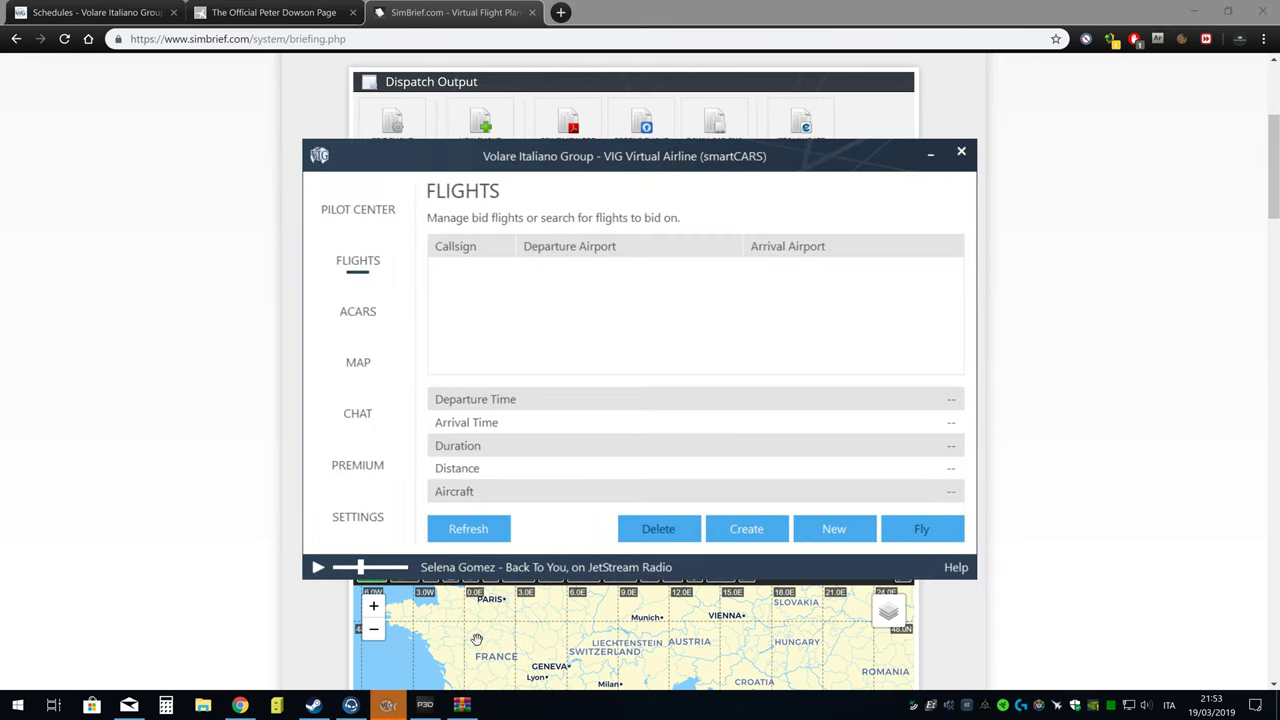
left_click(747, 530)
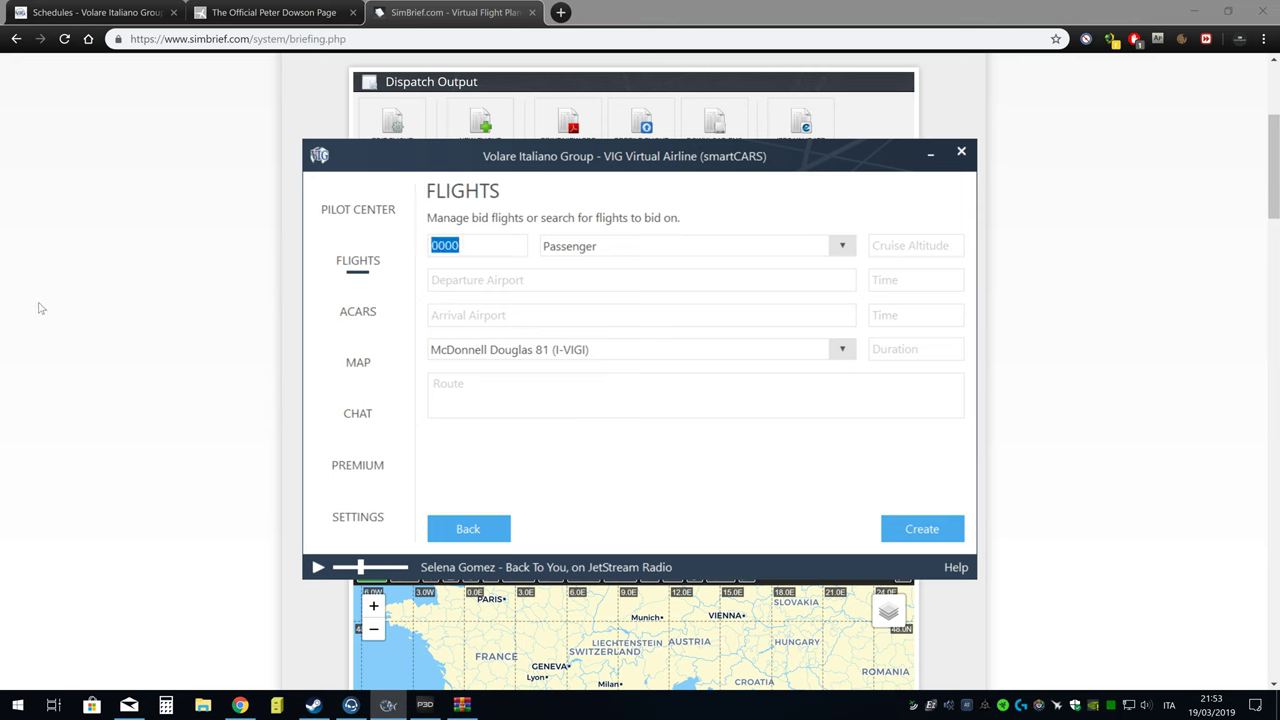
key("BackSpace")
key("Tab")
left_click(603, 249)
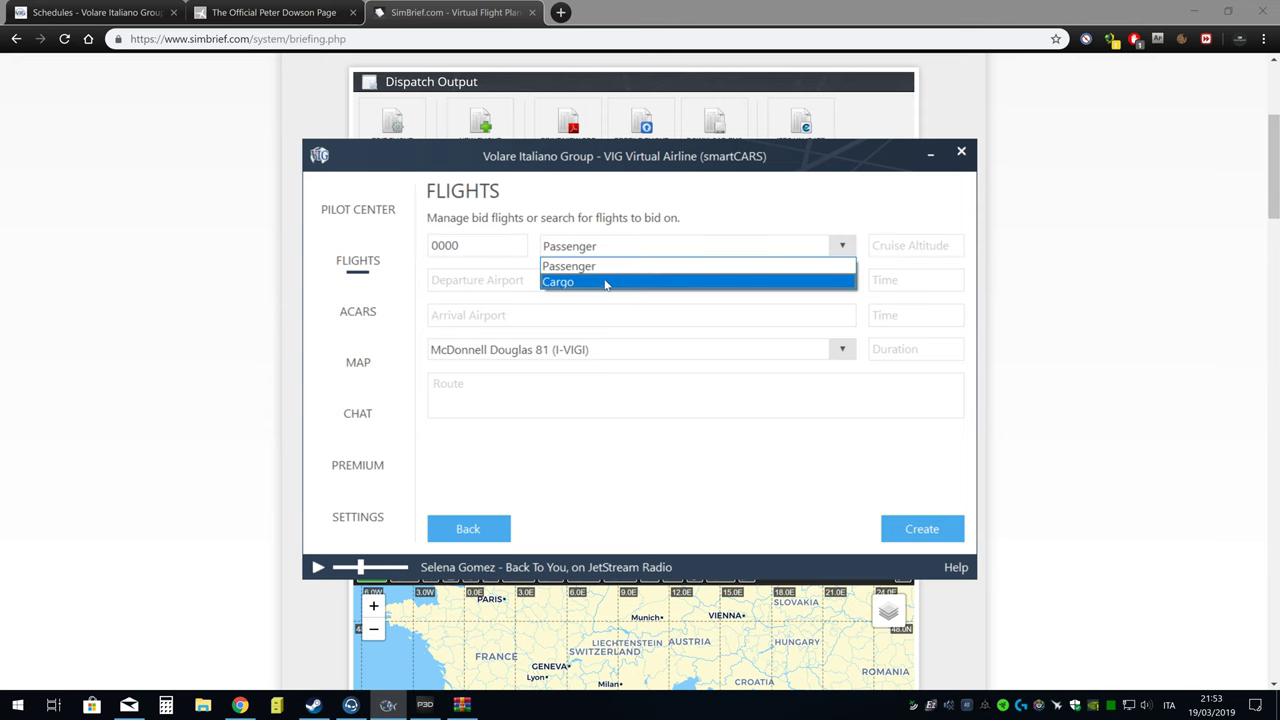
left_click(600, 267)
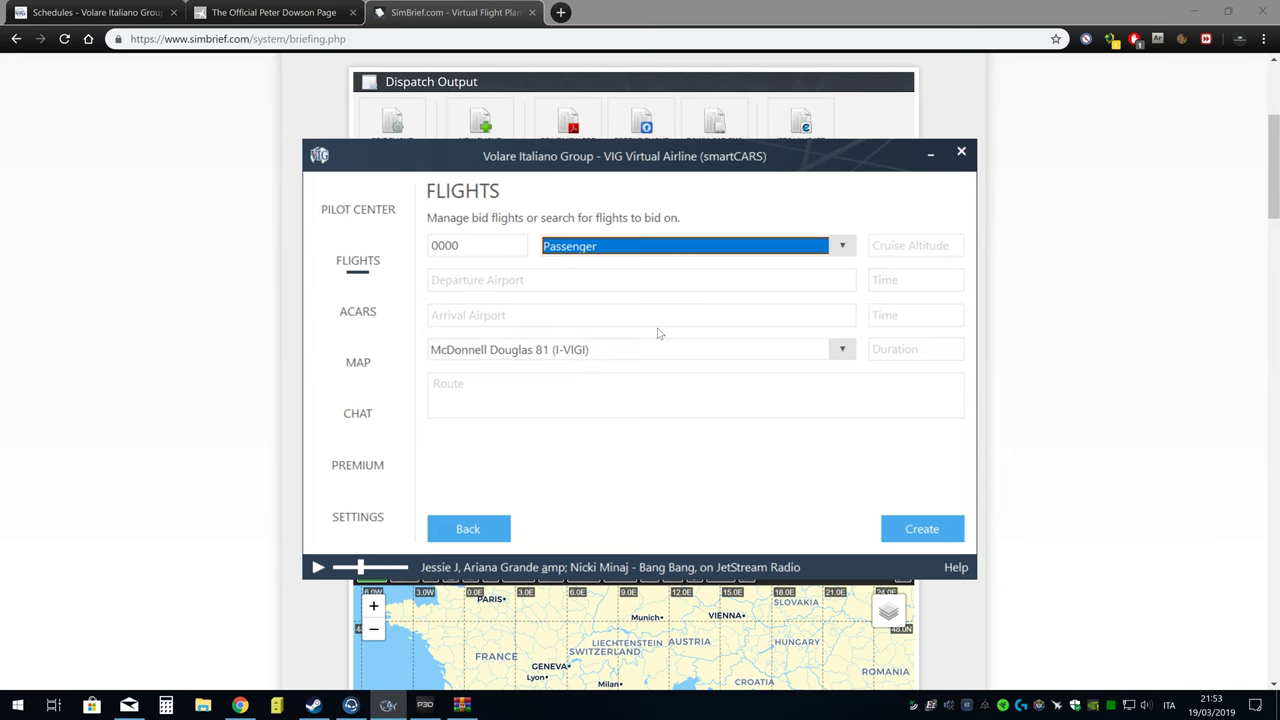
- Check the airports in the simBrief flight plan, and in smartCARS set the departure airport to LIBD and the arrival airport to LEBL
left_click(245, 340)
scroll(372, 380, "down", 5)
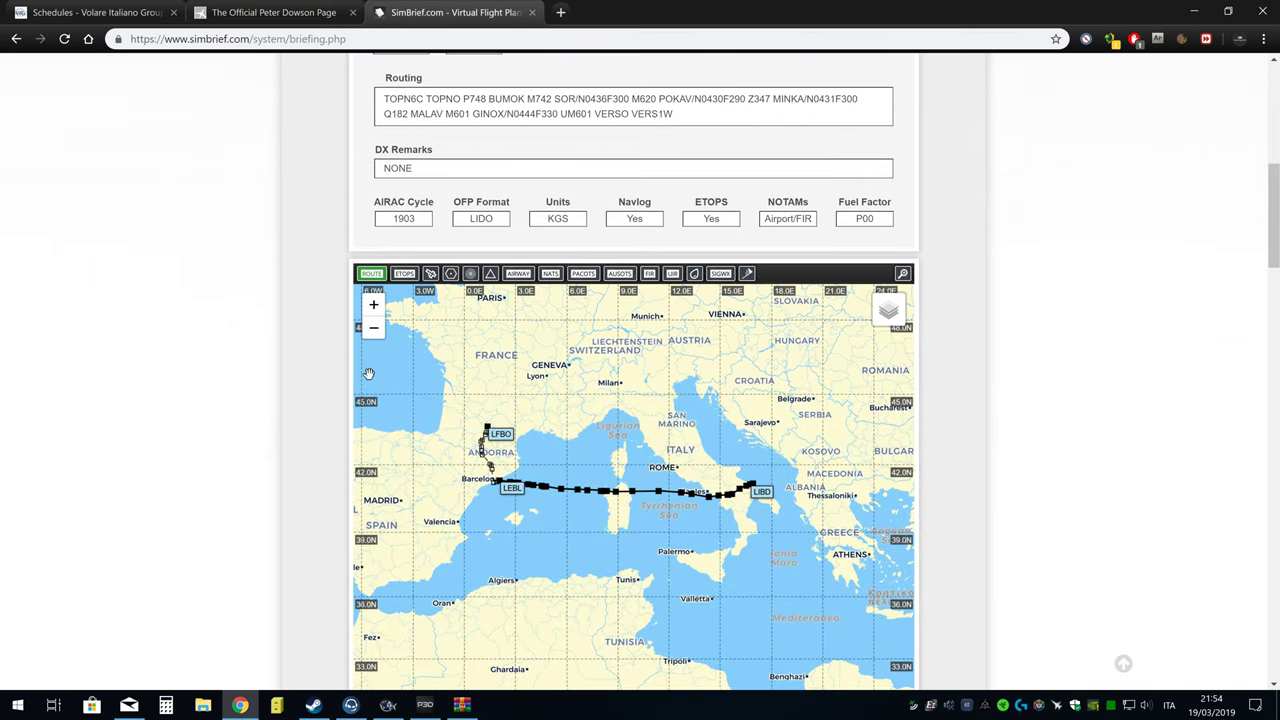
scroll(357, 388, "down", 1)
scroll(927, 543, "down", 5)
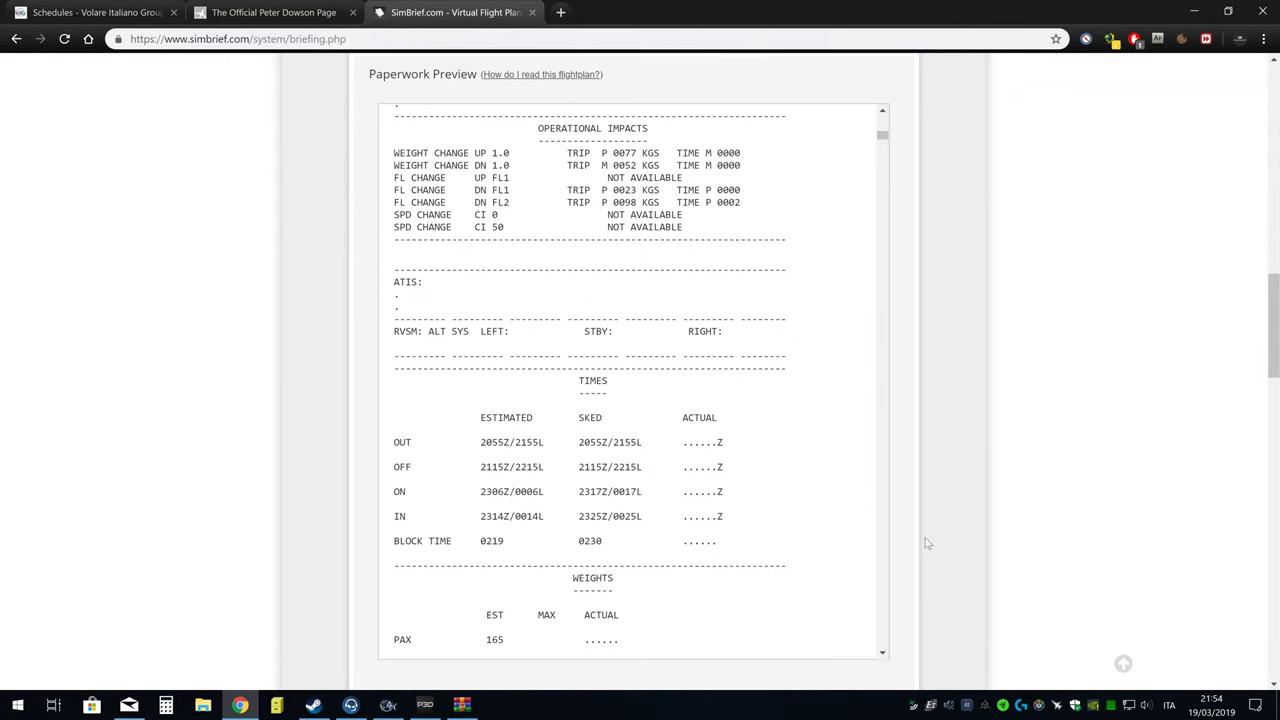
scroll(592, 369, "up", 10)
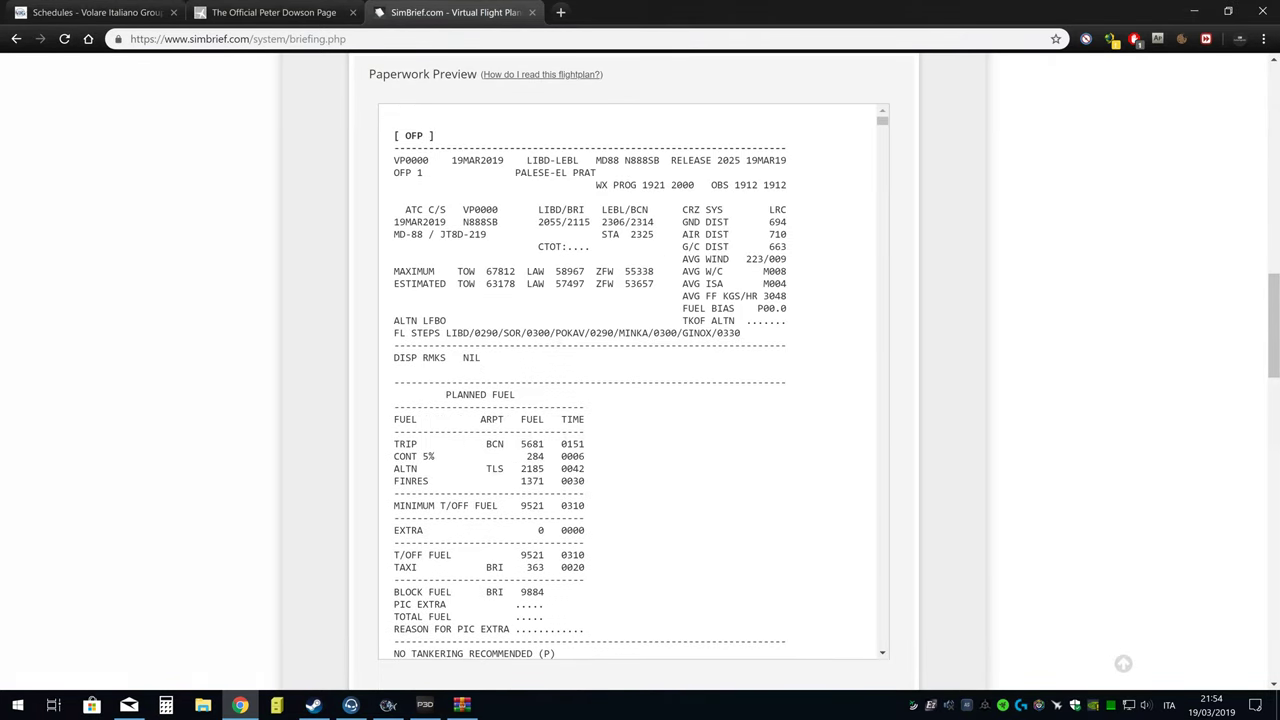
key("alt+Tab")
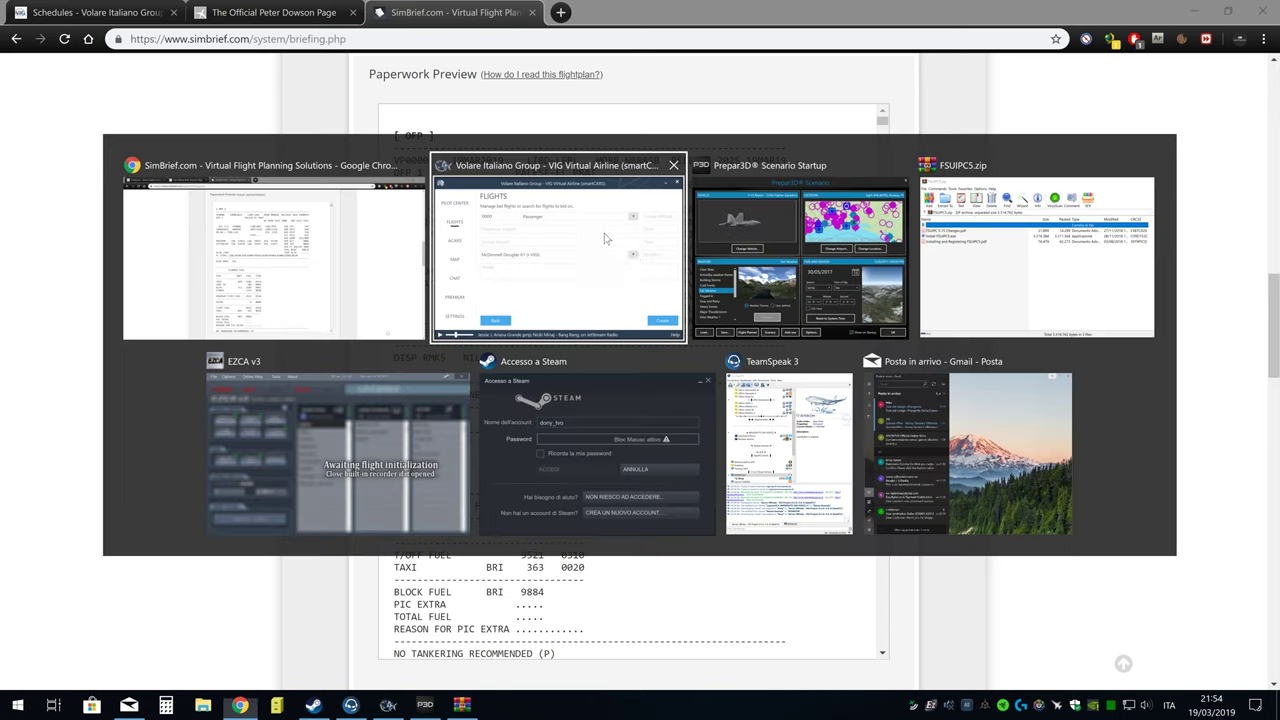
key("Tab")
type("LIBD")
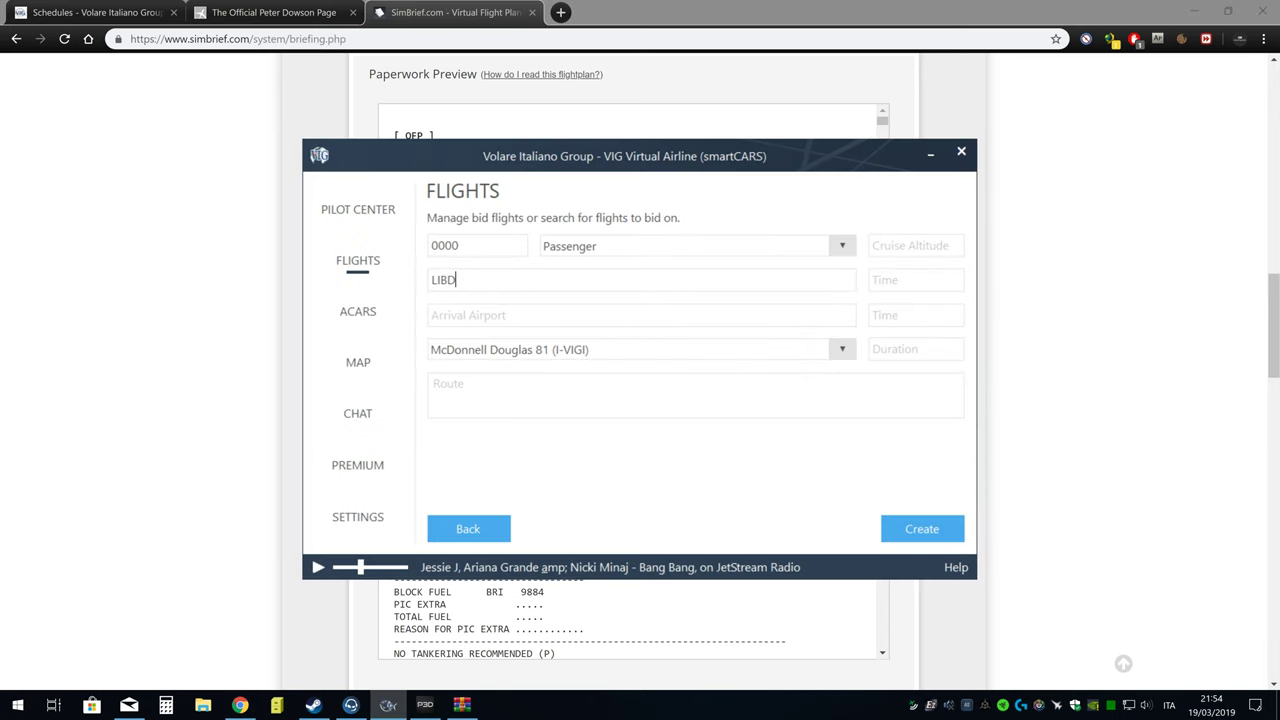
key("Tab")
left_click(458, 280)
left_click(440, 315)
type("LEBL")
- Choose McDonnell Douglas 81 (I-VIGI) as the aircraft for the new flight
left_click(545, 352)
scroll(545, 450, "up", 1)
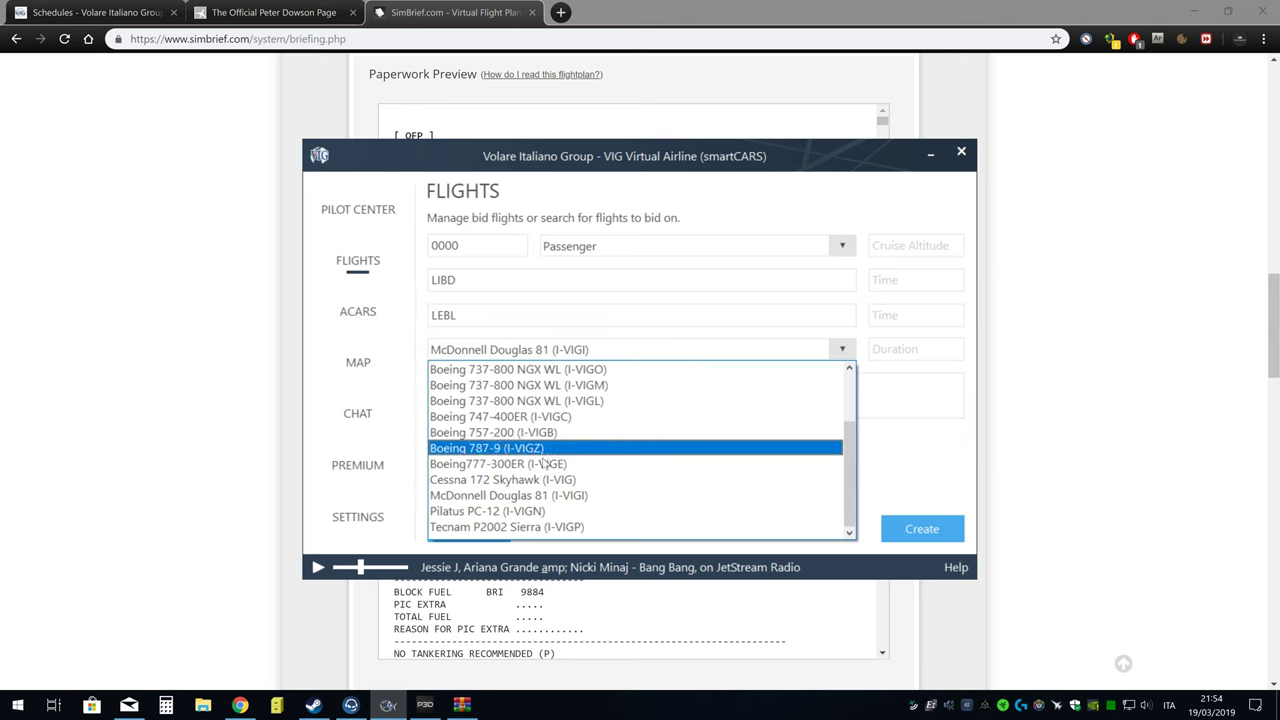
left_click(543, 495)
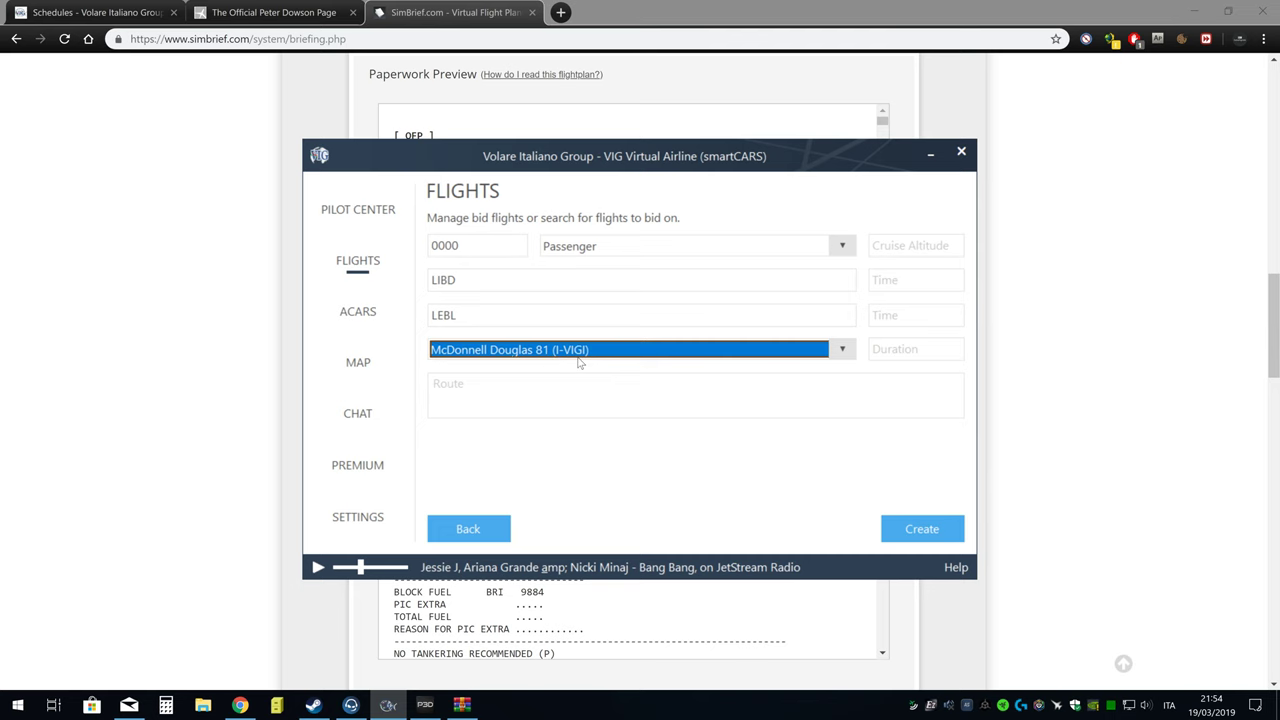
- Look up the initial flight level in the simBrief FL STEPS line and set the smartCARS cruise altitude to 29000
left_click(265, 247)
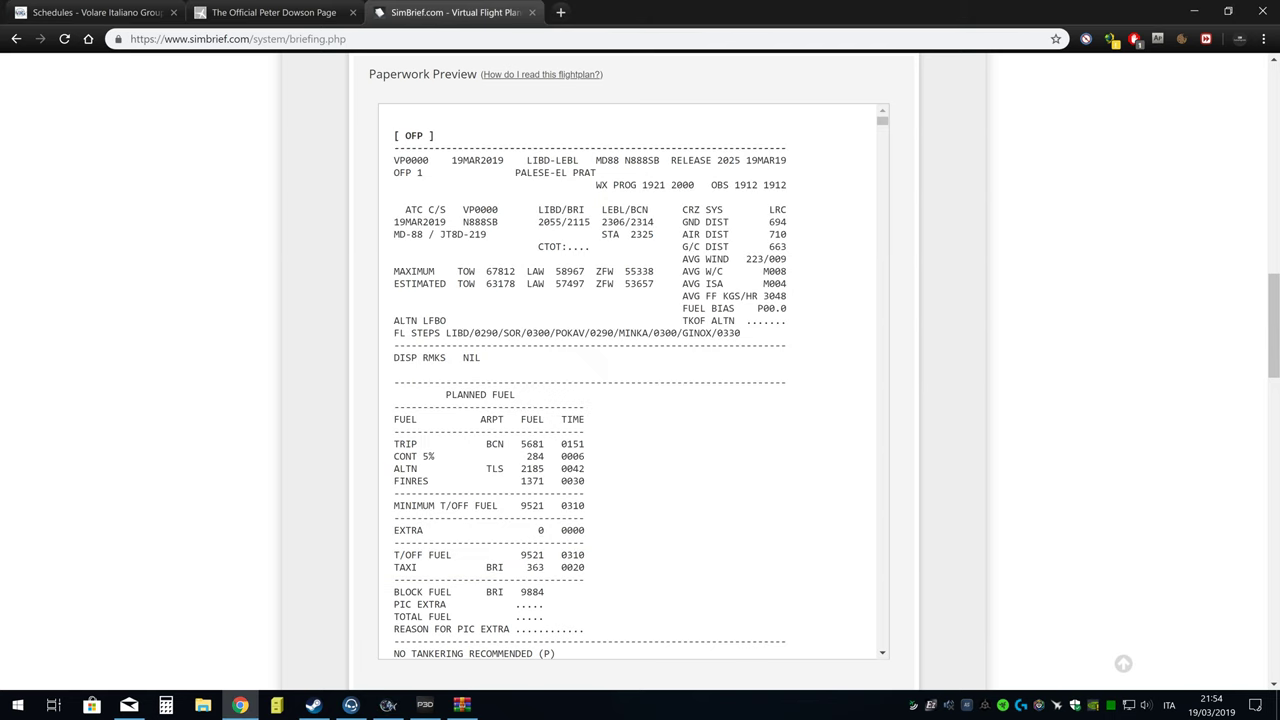
double_click(607, 160)
left_click_drag(738, 333, 503, 333)
double_click(486, 333)
right_click(490, 333)
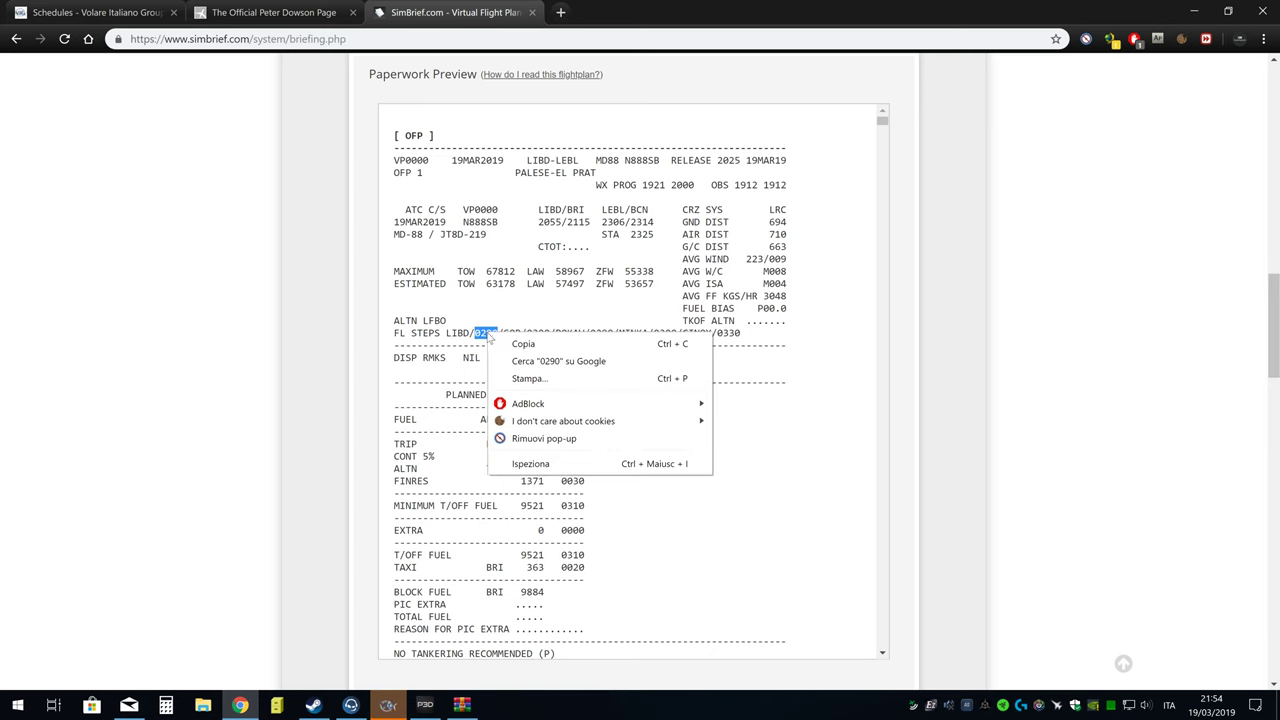
left_click(523, 343)
left_click(388, 705)
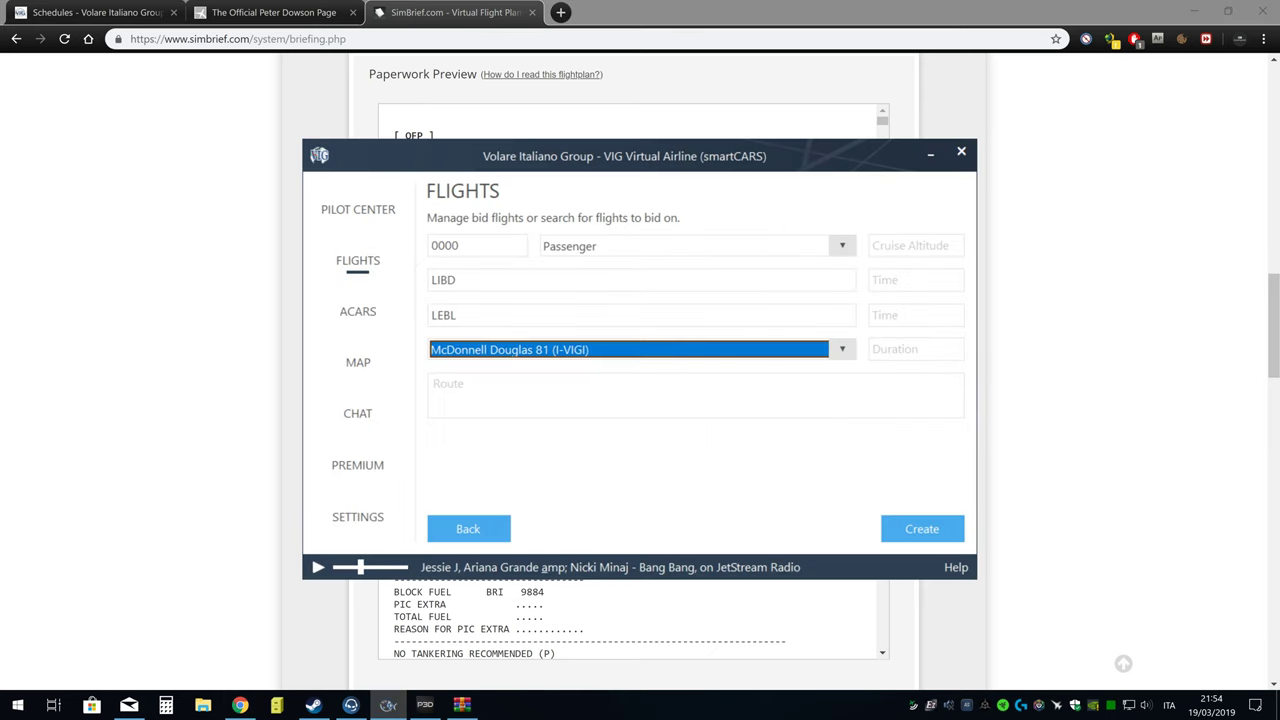
left_click(915, 245)
type("2900")
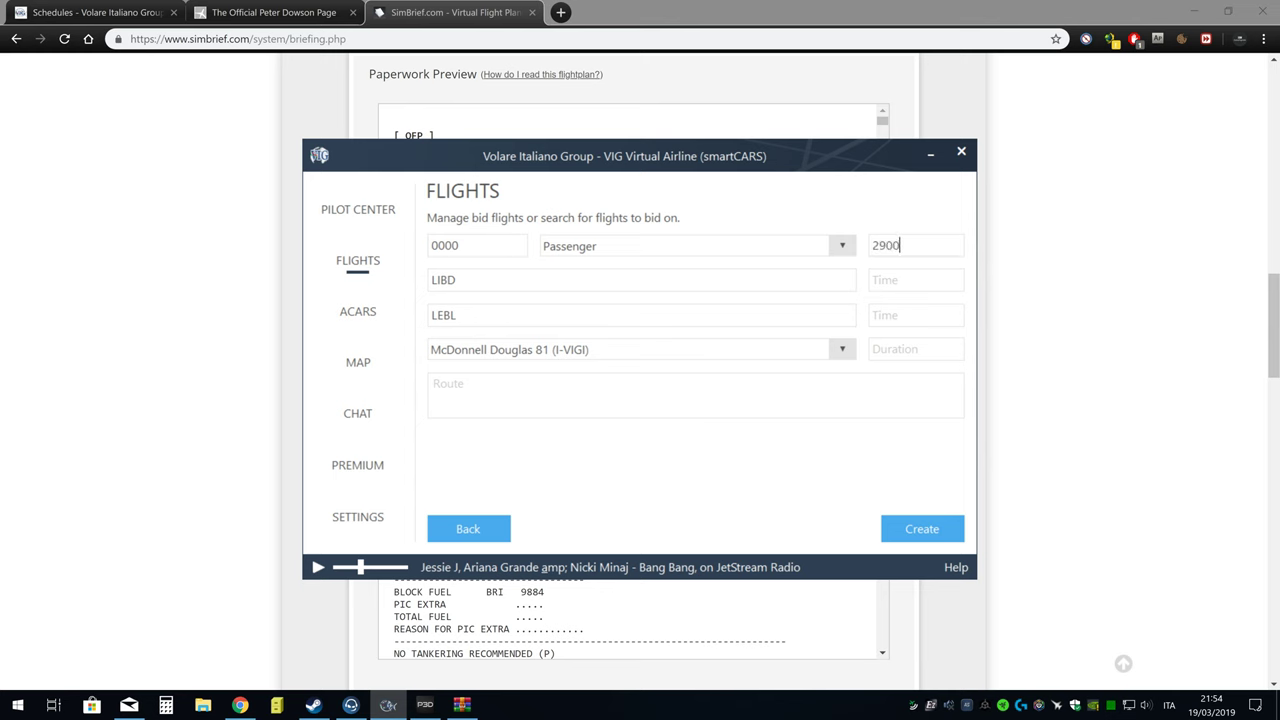
type("0")
- Go to the TIMES section of the simBrief flight plan and copy the estimated OUT time in Zulu
left_click(915, 280)
left_click(896, 315)
left_click(915, 280)
key("alt+Tab")
scroll(309, 420, "down", 8)
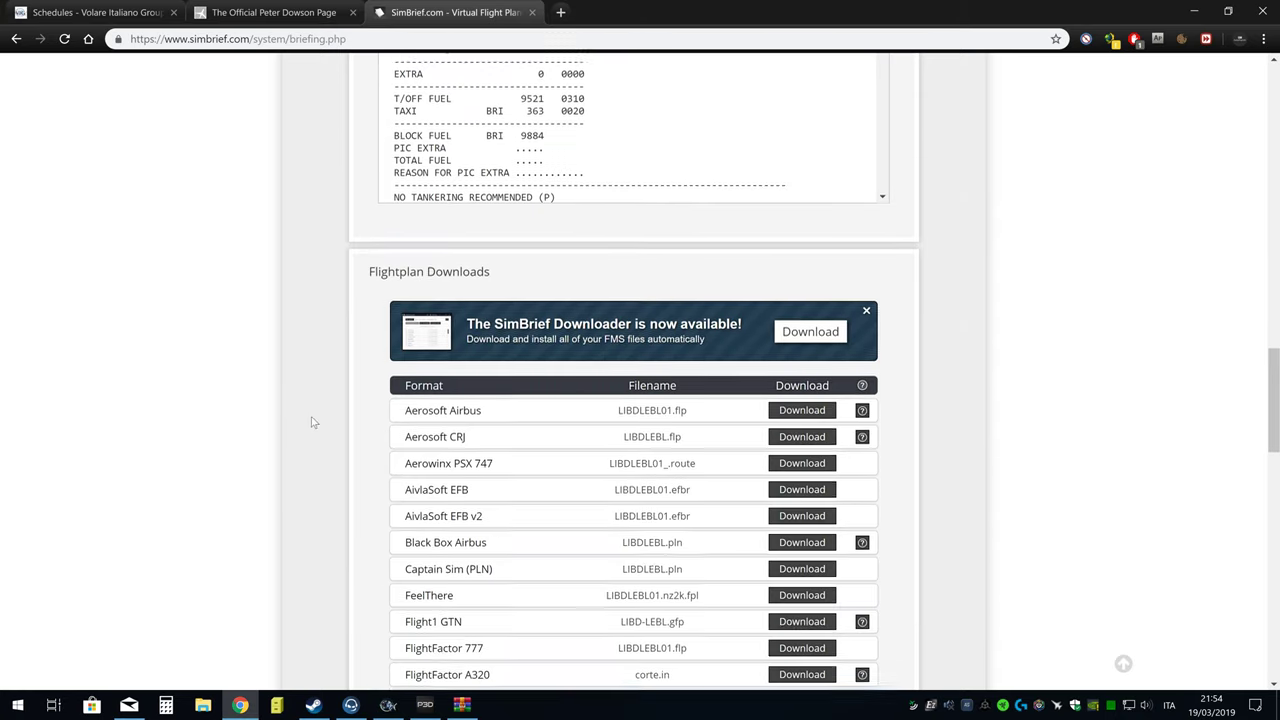
scroll(309, 420, "up", 7)
scroll(551, 366, "down", 10)
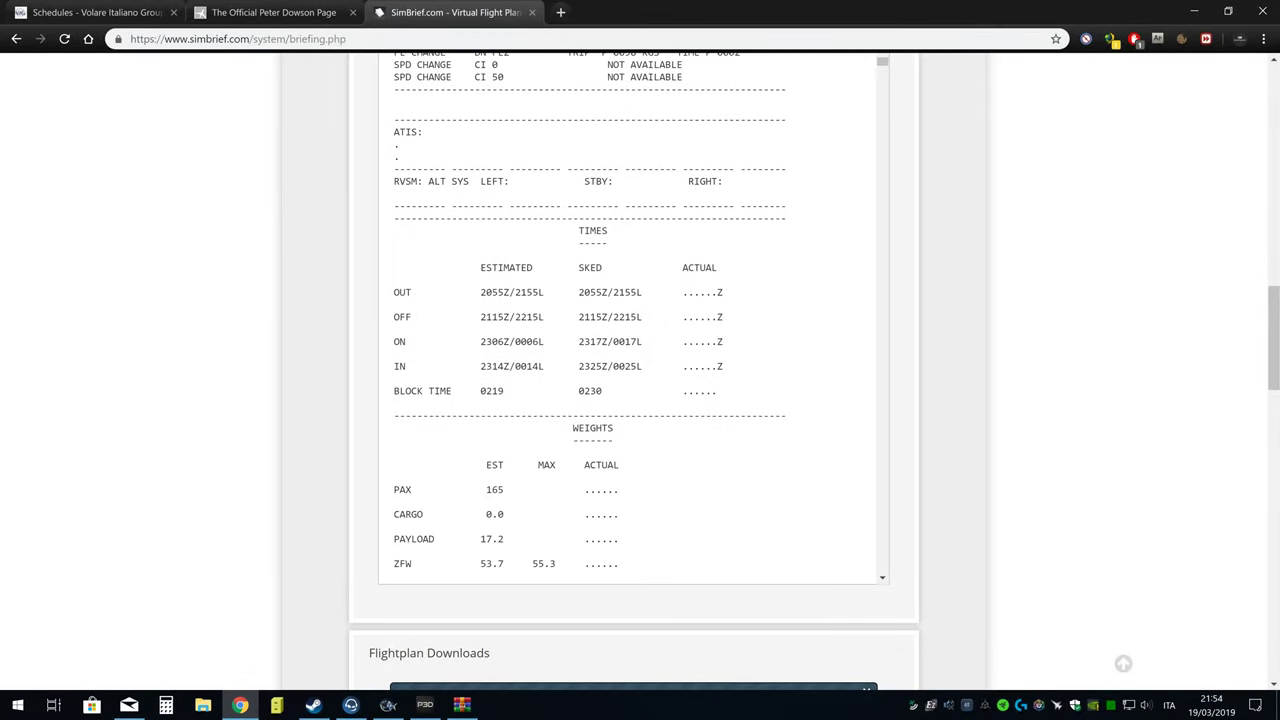
double_click(495, 292)
left_click(507, 304)
left_click_drag(505, 293, 475, 293)
left_click(520, 305)
double_click(495, 292)
left_click(495, 292)
- Return to smartCARS and set the LIBD departure time to 20:55
key("alt+Tab")
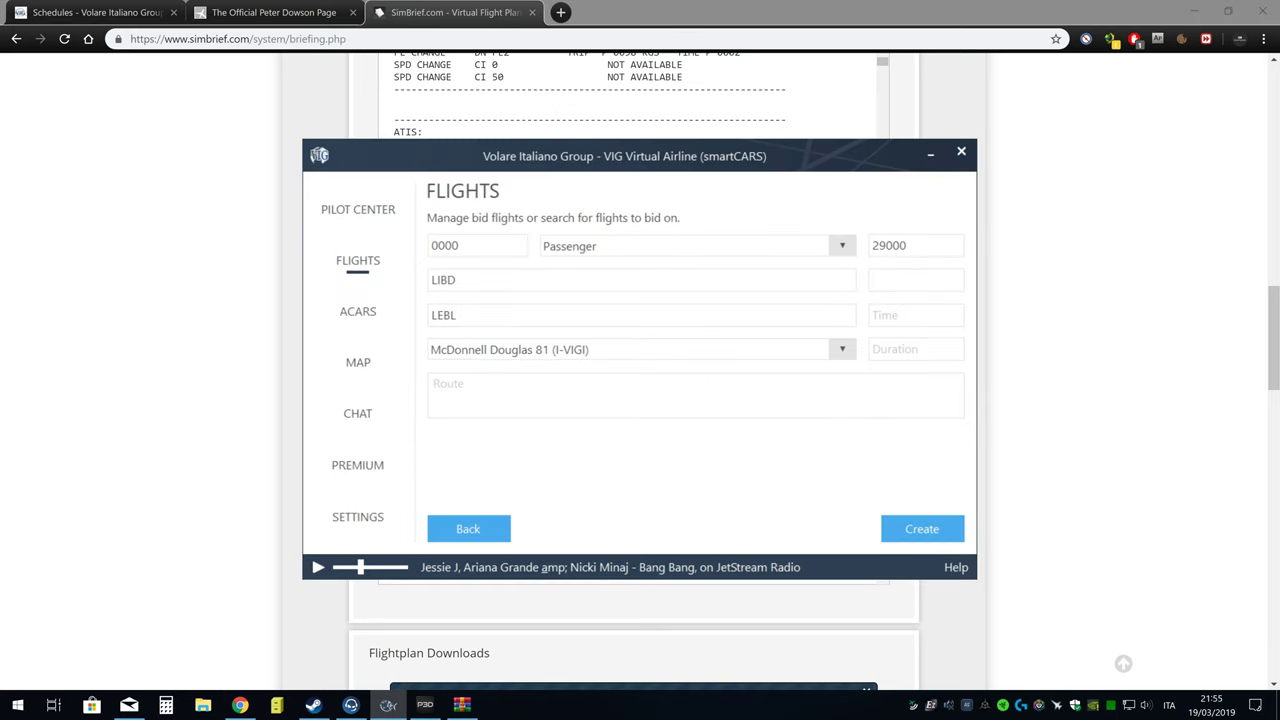
key("ctrl+v")
double_click(887, 280)
key("alt+Tab")
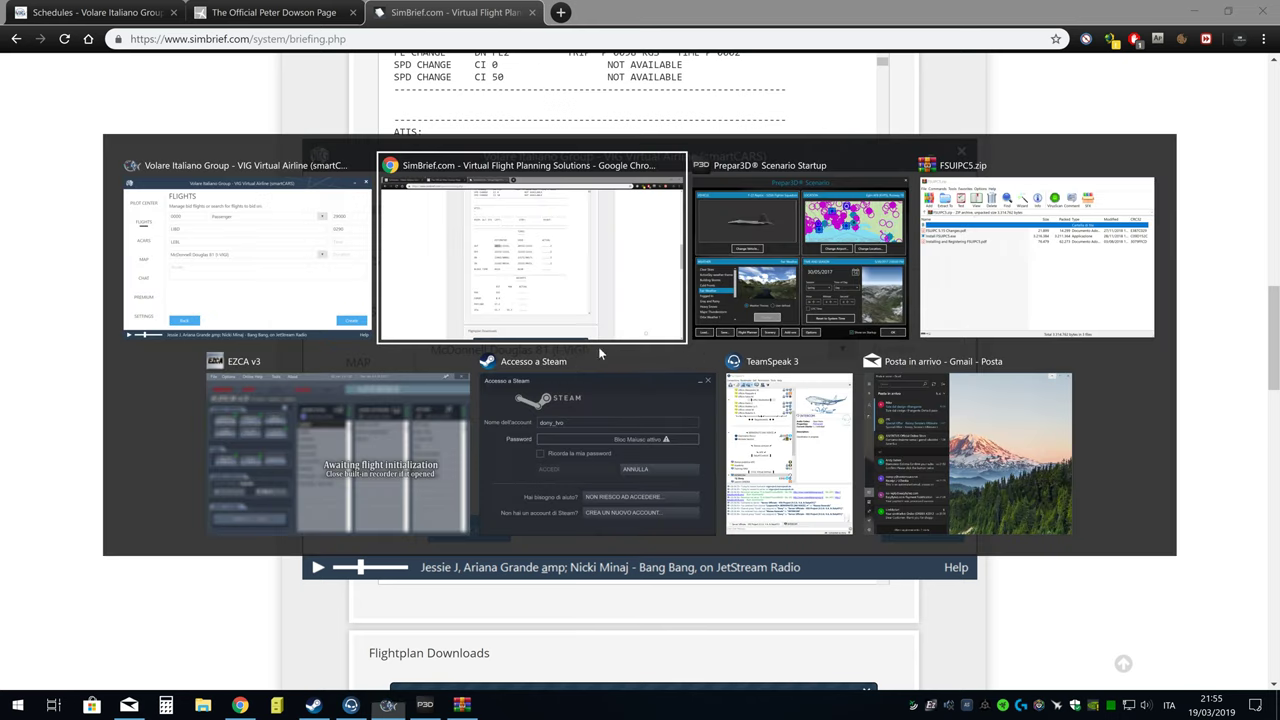
key("alt+Tab")
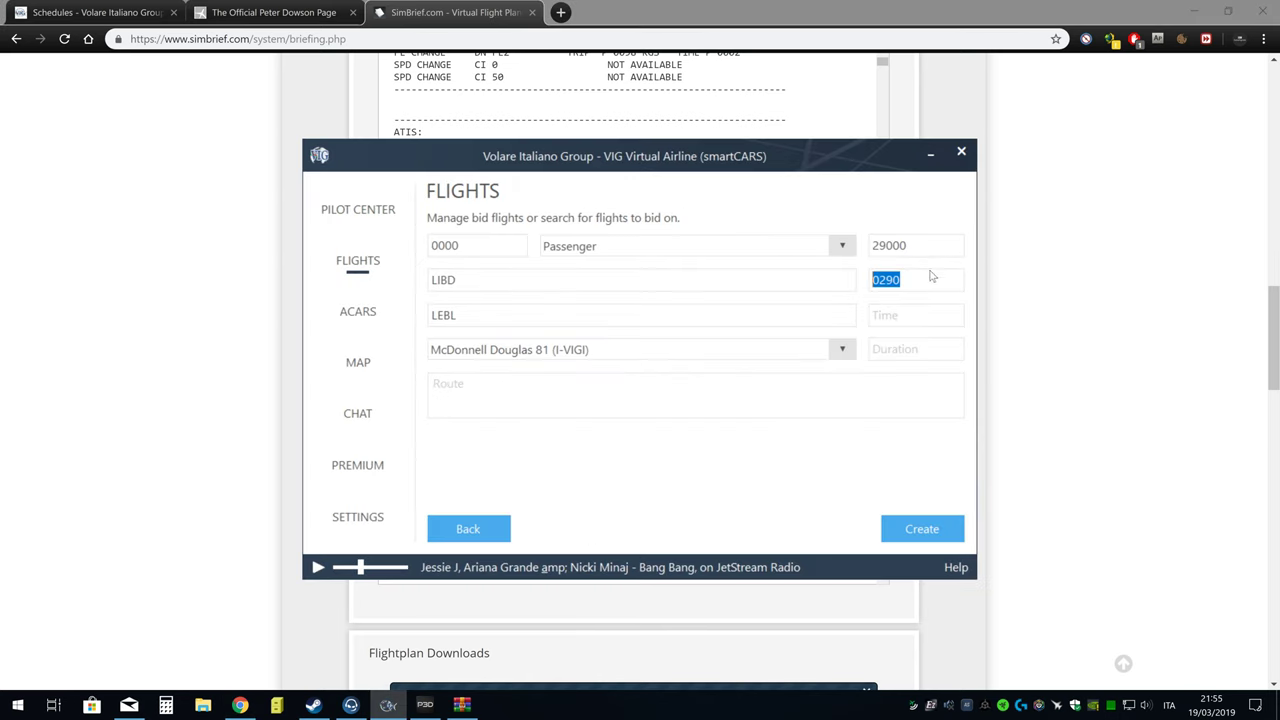
key("ctrl+v")
- Check the estimated ON time in the simBrief TIMES section and set the LEBL arrival time in smartCARS to 23:06
key("alt+Tab")
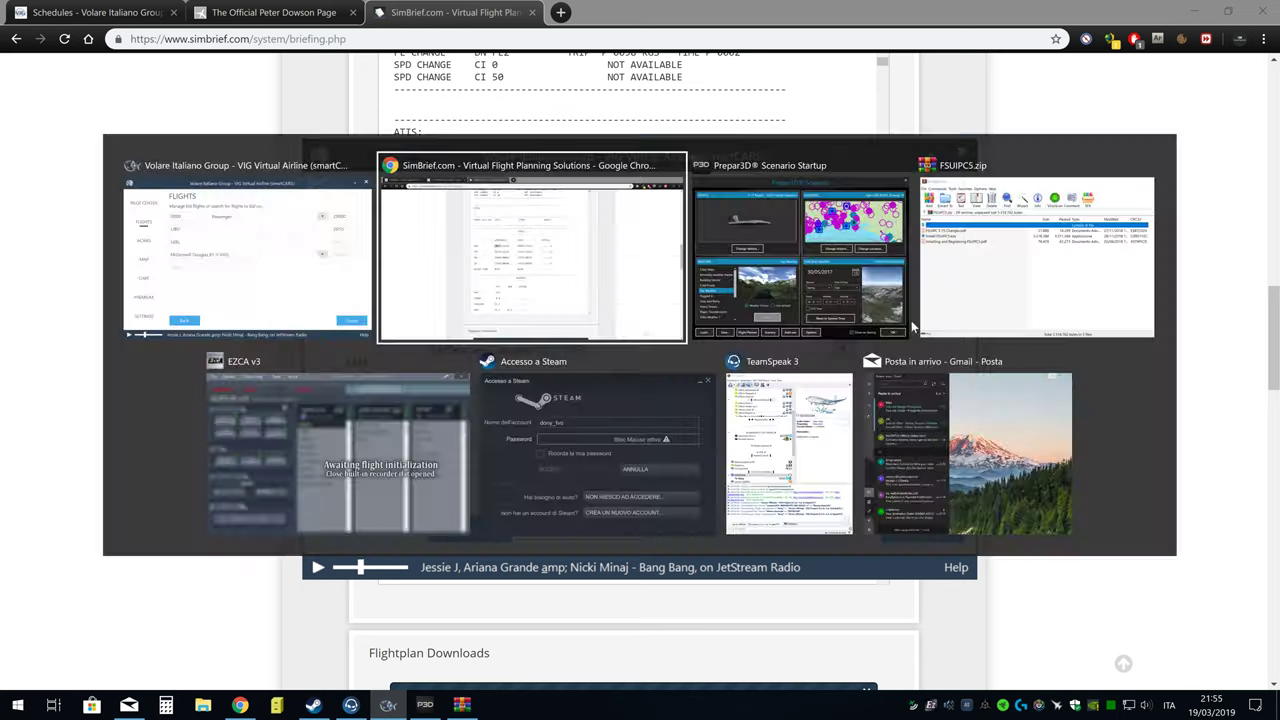
key("alt+Tab")
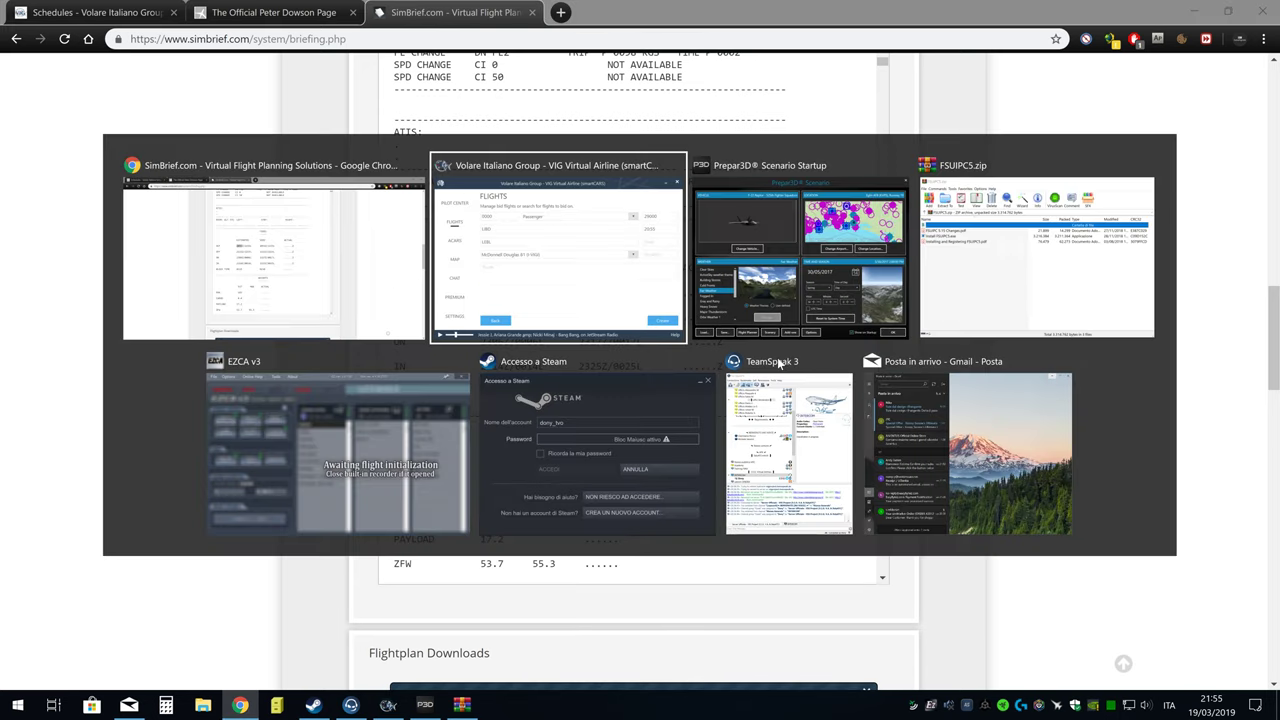
key("alt+Tab")
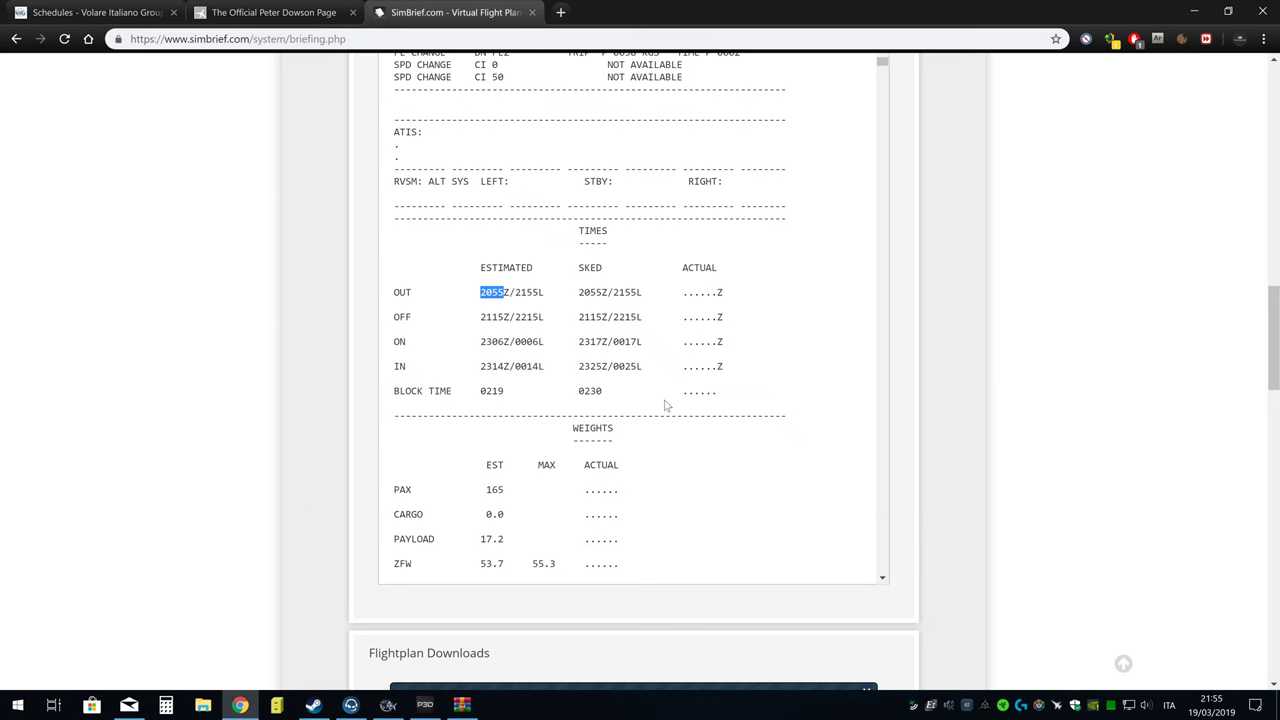
key("alt+Tab")
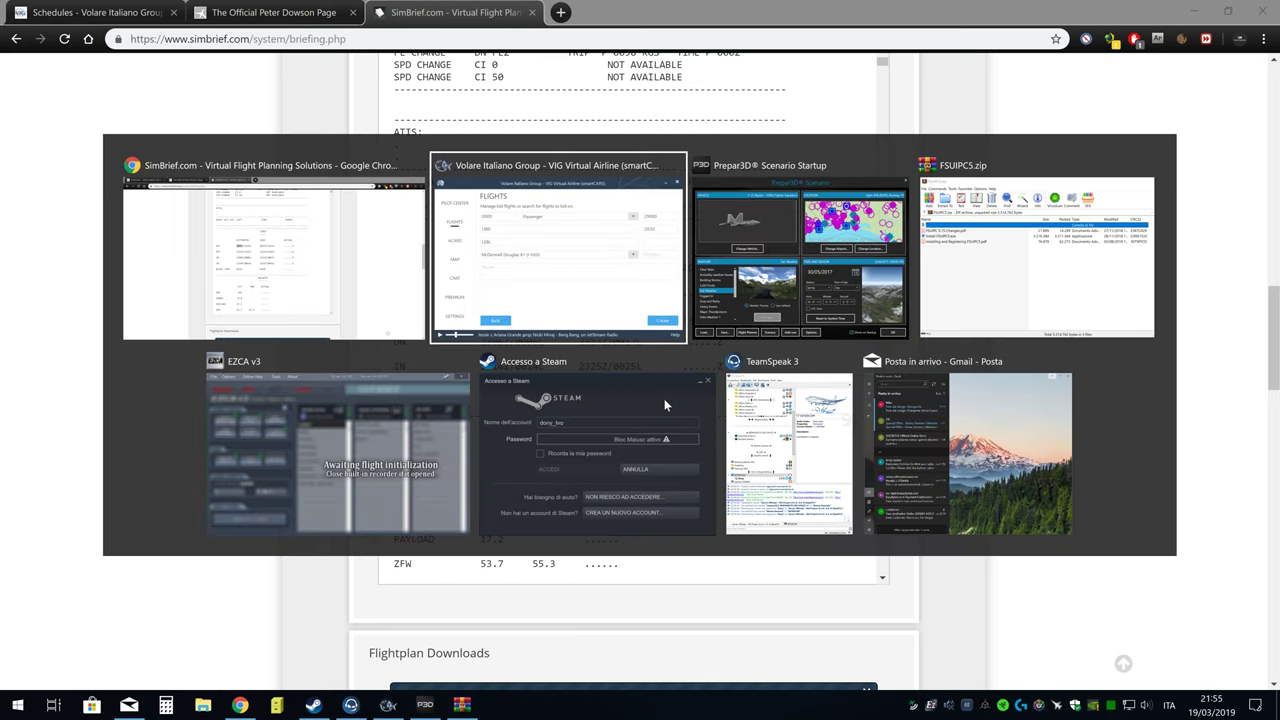
key("alt+Tab")
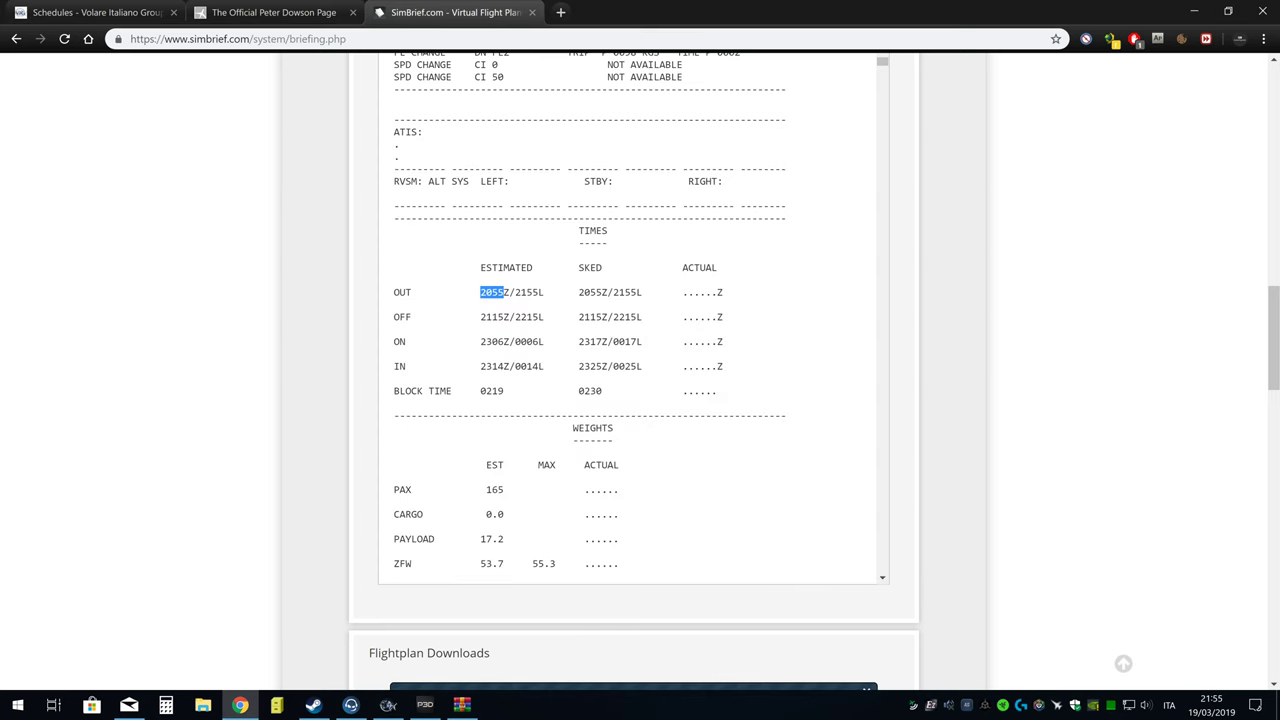
key("alt+Tab")
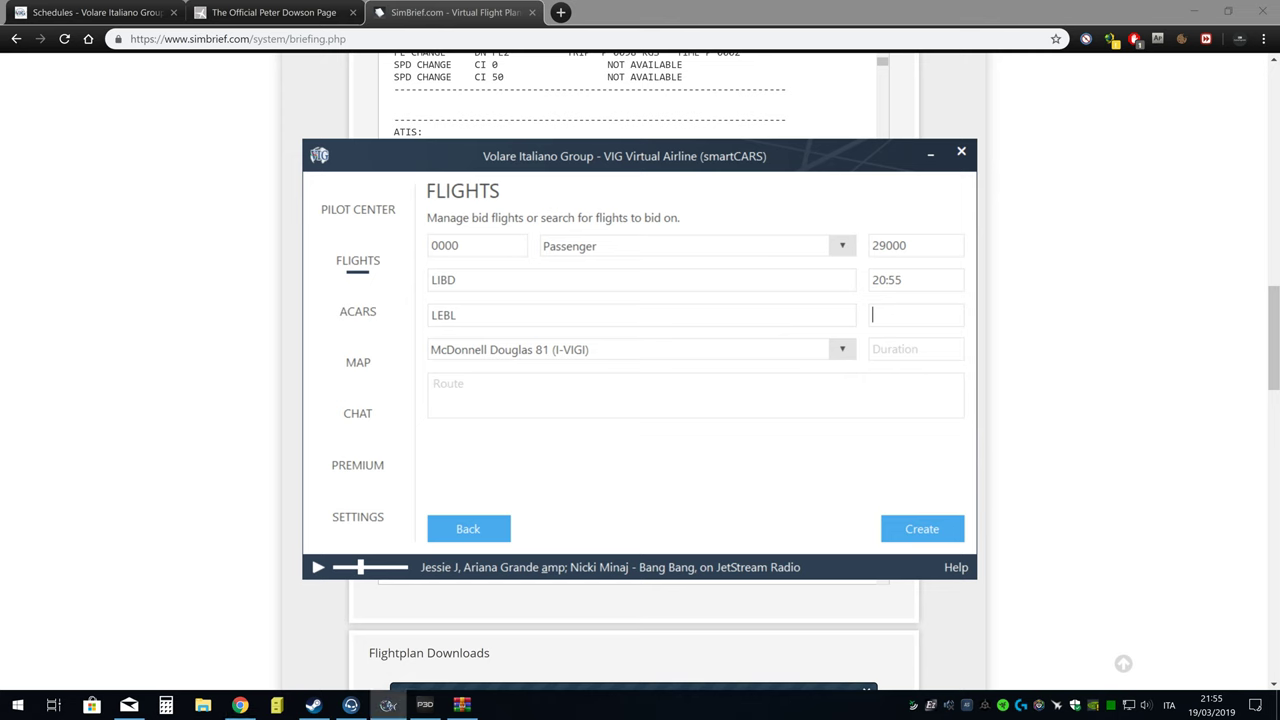
type("23:06")
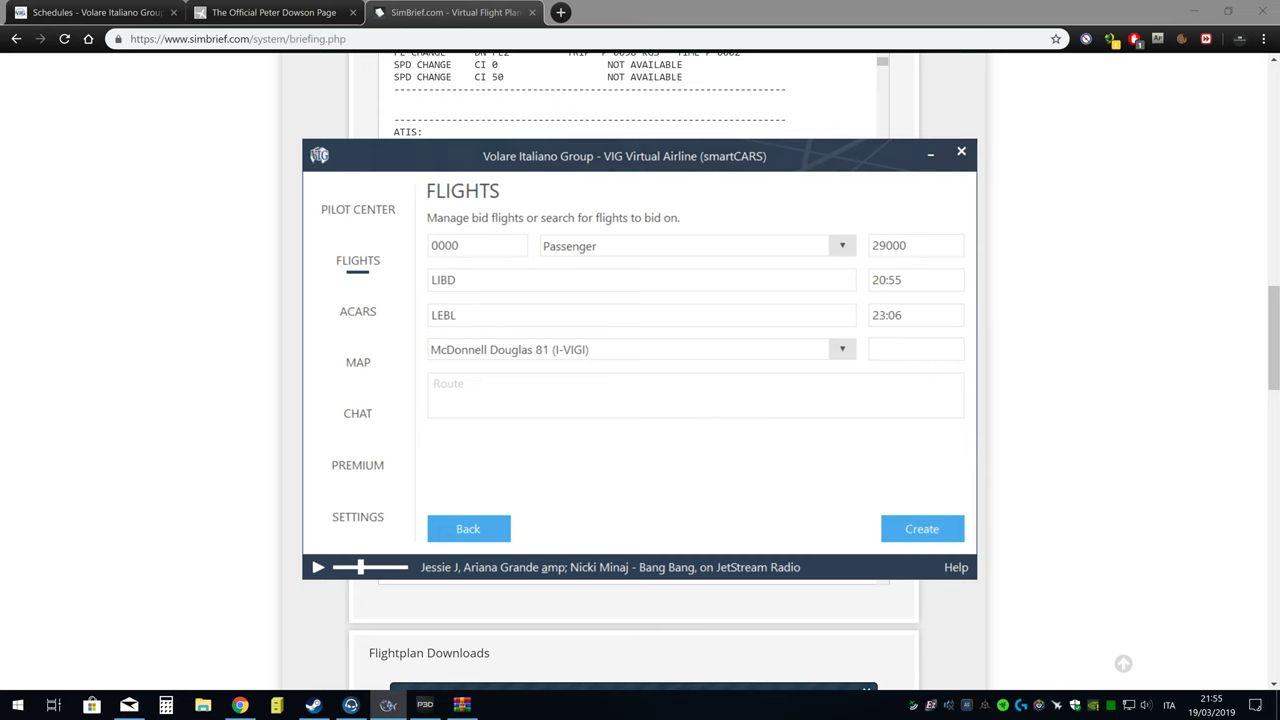
- Look up the scheduled block time in simBrief and set the flight duration in smartCARS to 2:30
key("alt+Tab")
left_click_drag(578, 391, 684, 391)
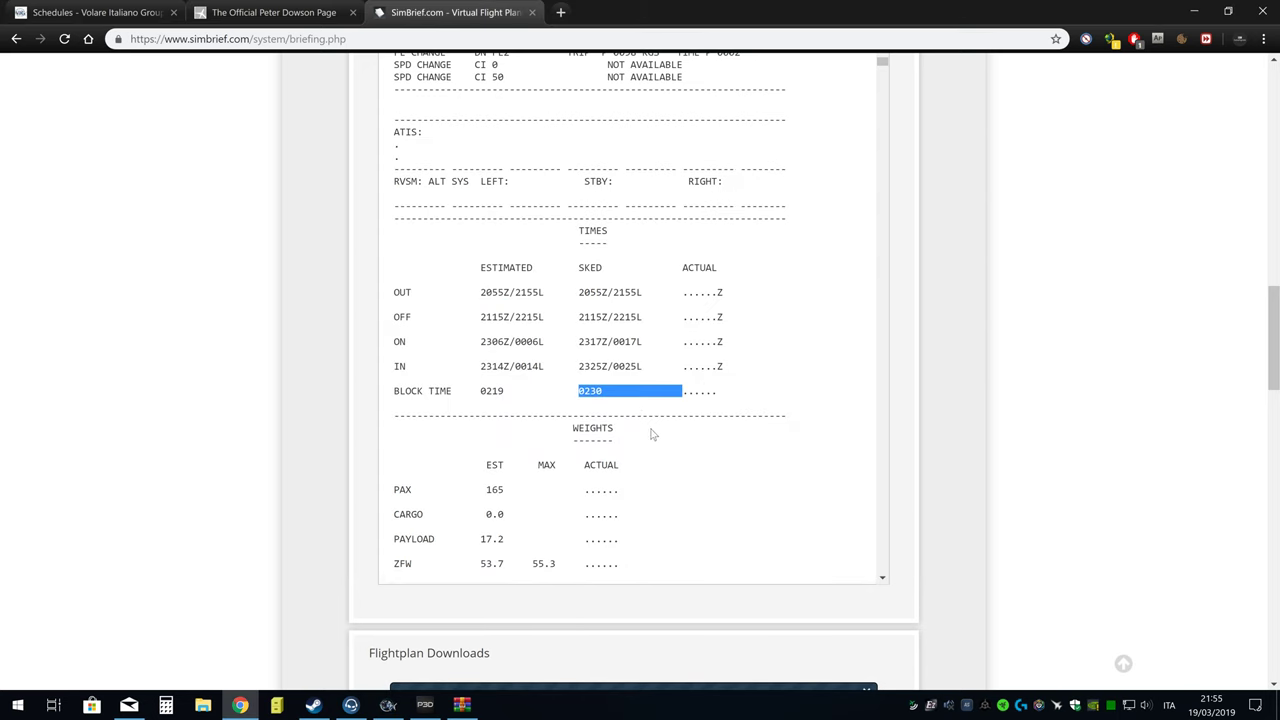
key("alt+Tab")
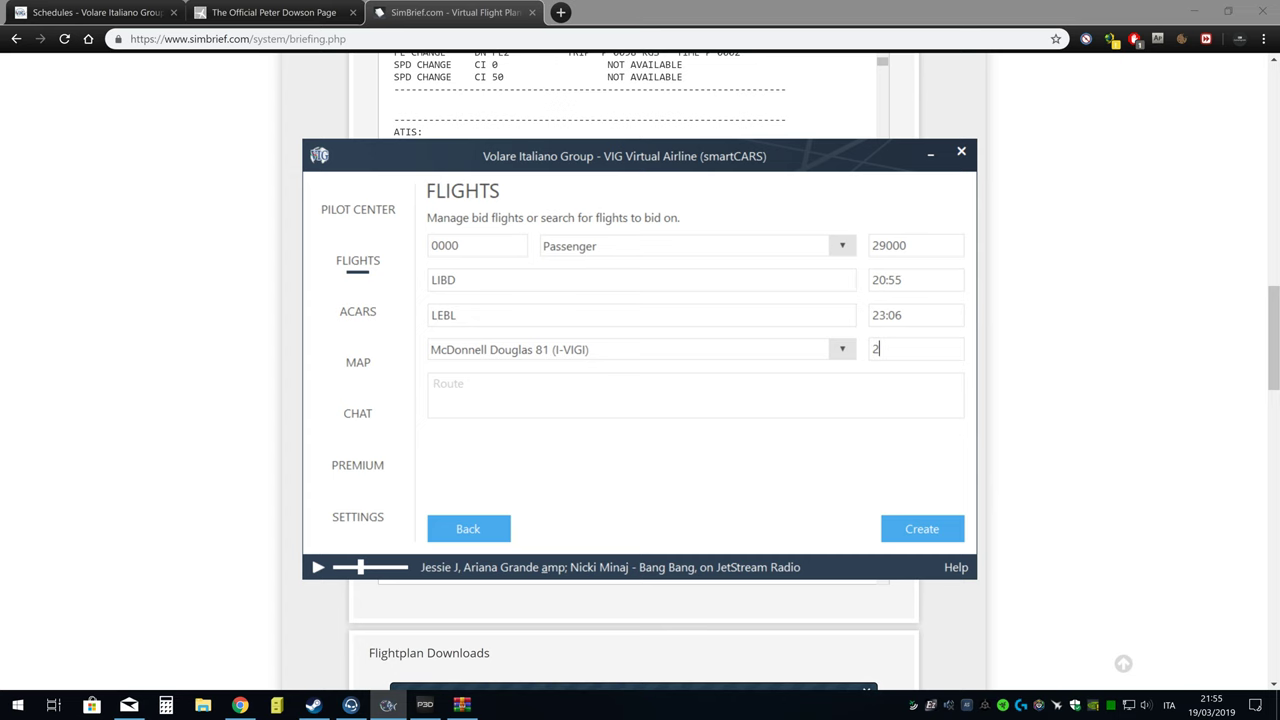
type("2:30")
- Copy the simBrief routing from TOPNO to VERSO into the smartCARS route, and remove the line break before MALAV
left_click(574, 379)
key("alt+Tab")
scroll(551, 409, "down", 4)
scroll(632, 320, "down", 15)
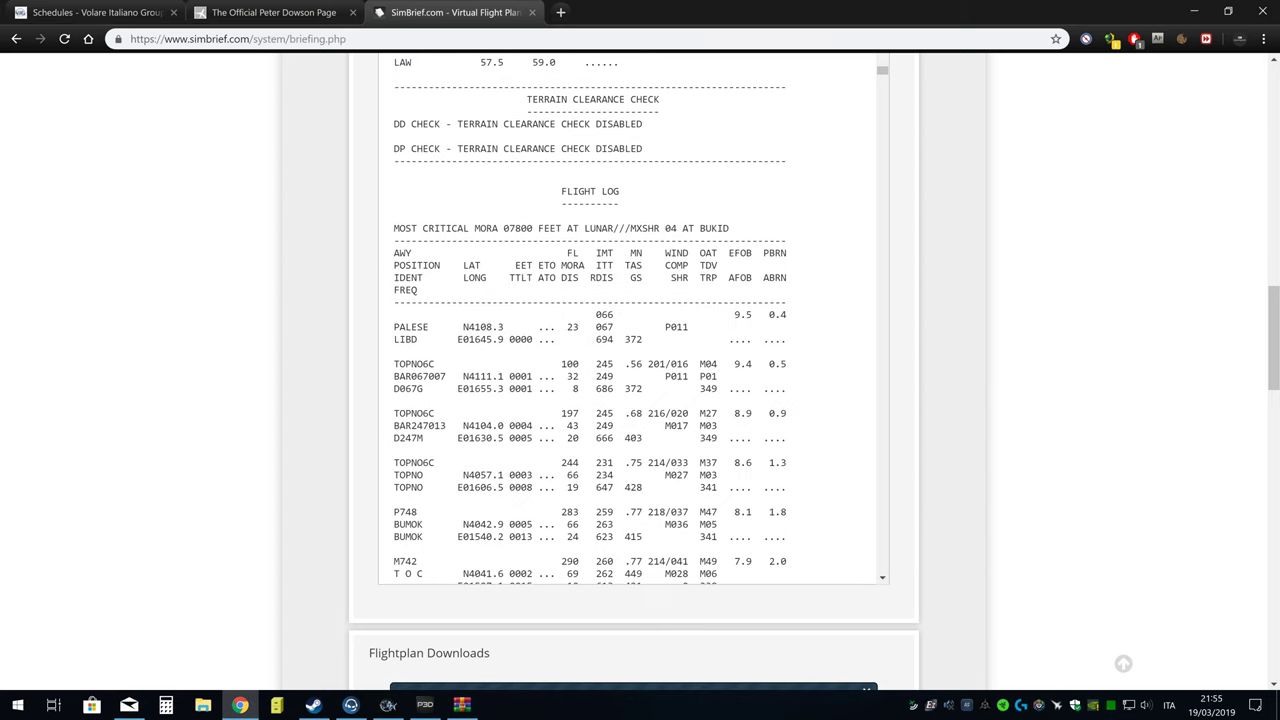
scroll(632, 320, "up", 5)
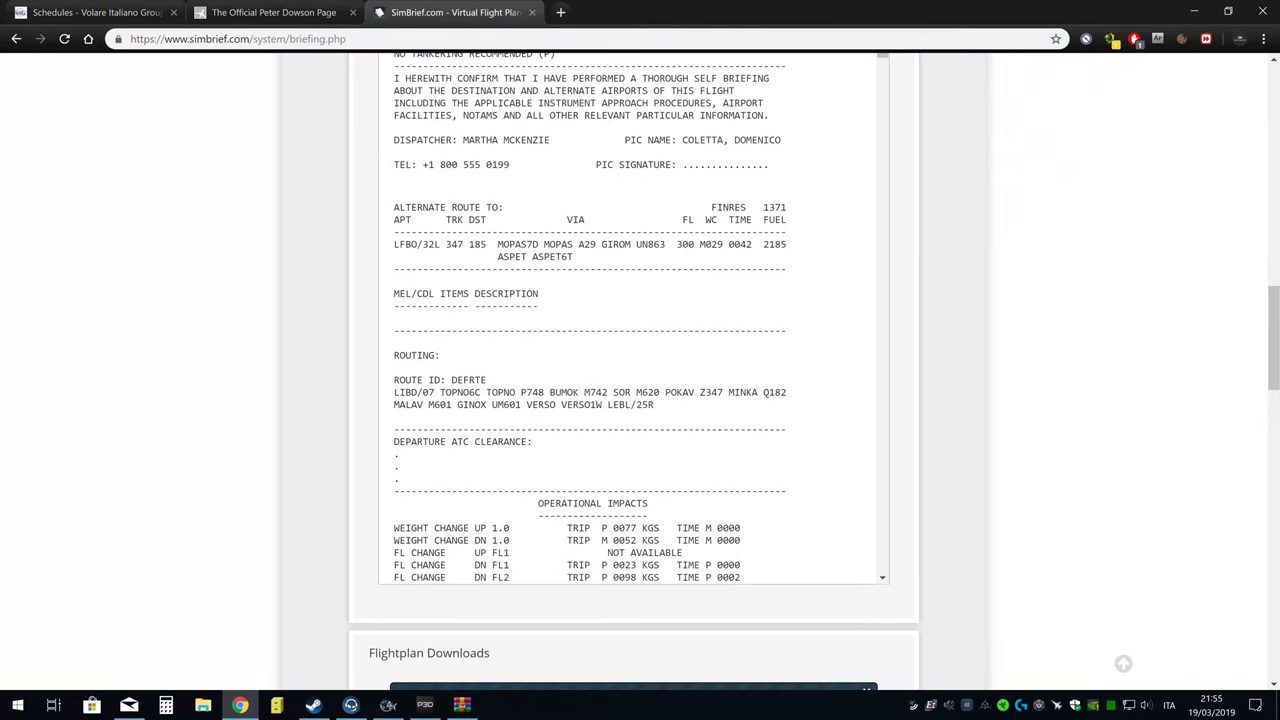
left_click_drag(487, 392, 544, 404)
right_click(552, 395)
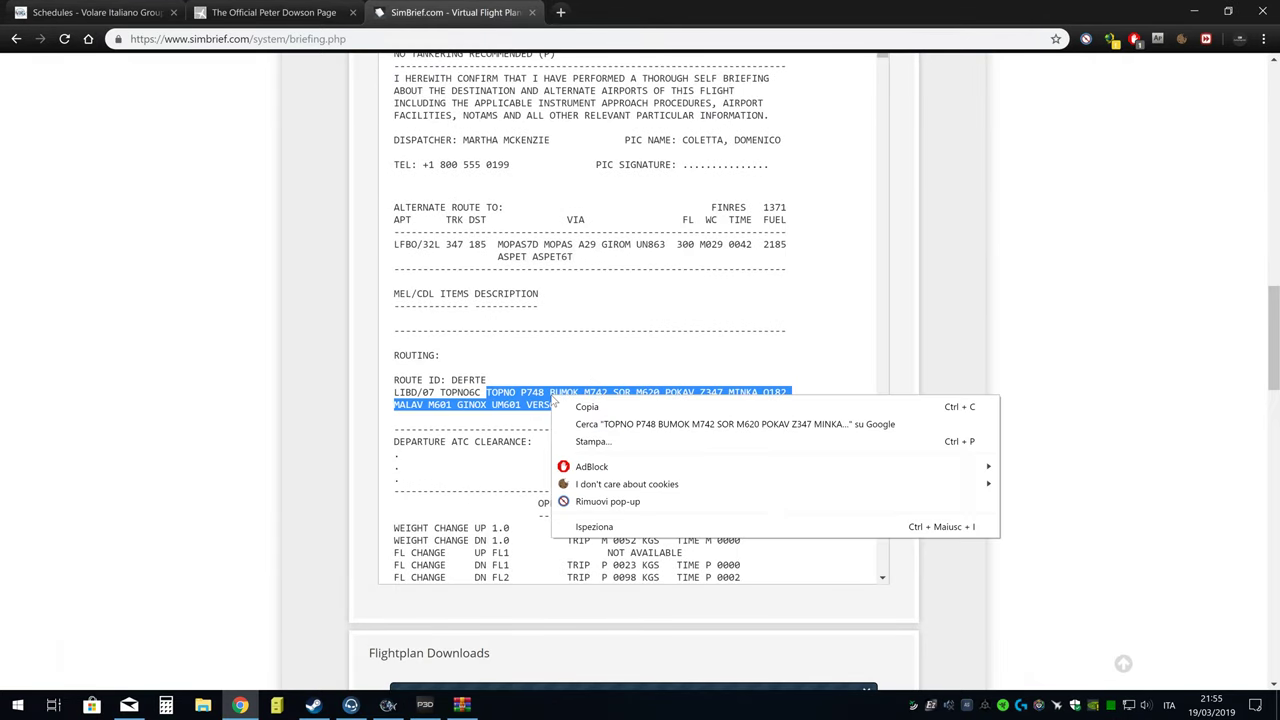
left_click(600, 406)
key("alt+Tab")
key("ctrl+v")
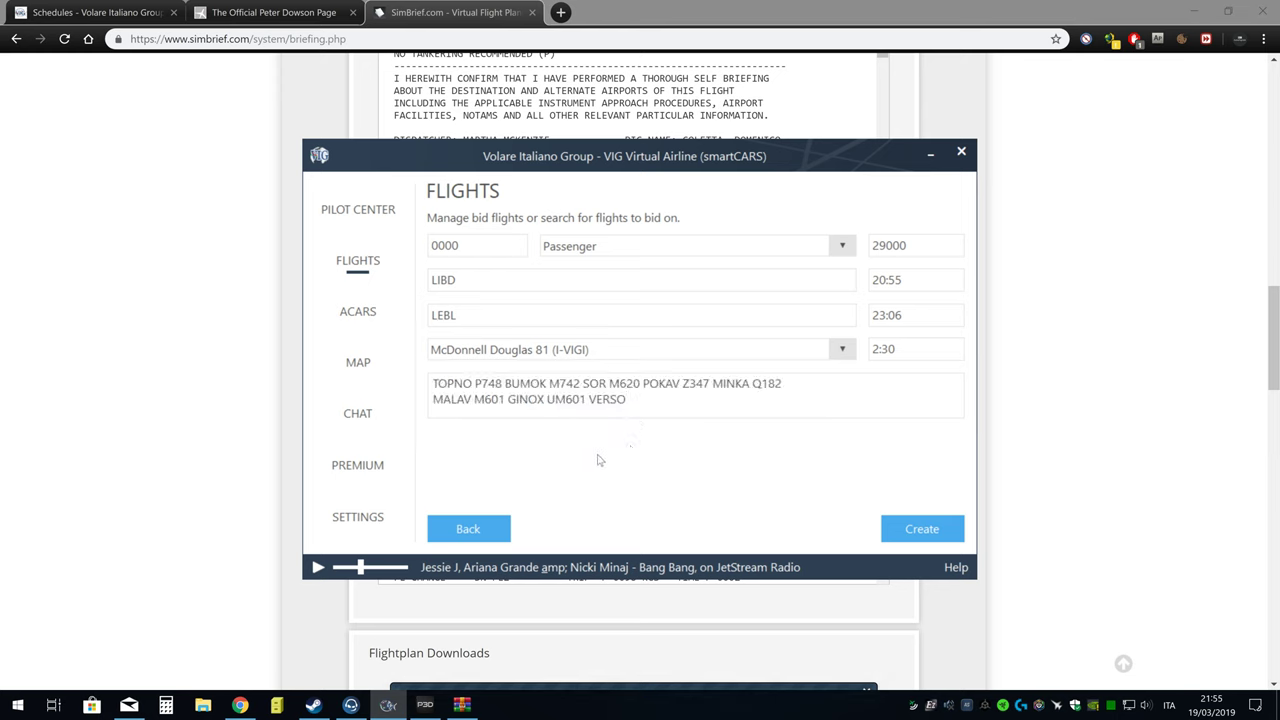
left_click(430, 417)
key("BackSpace")
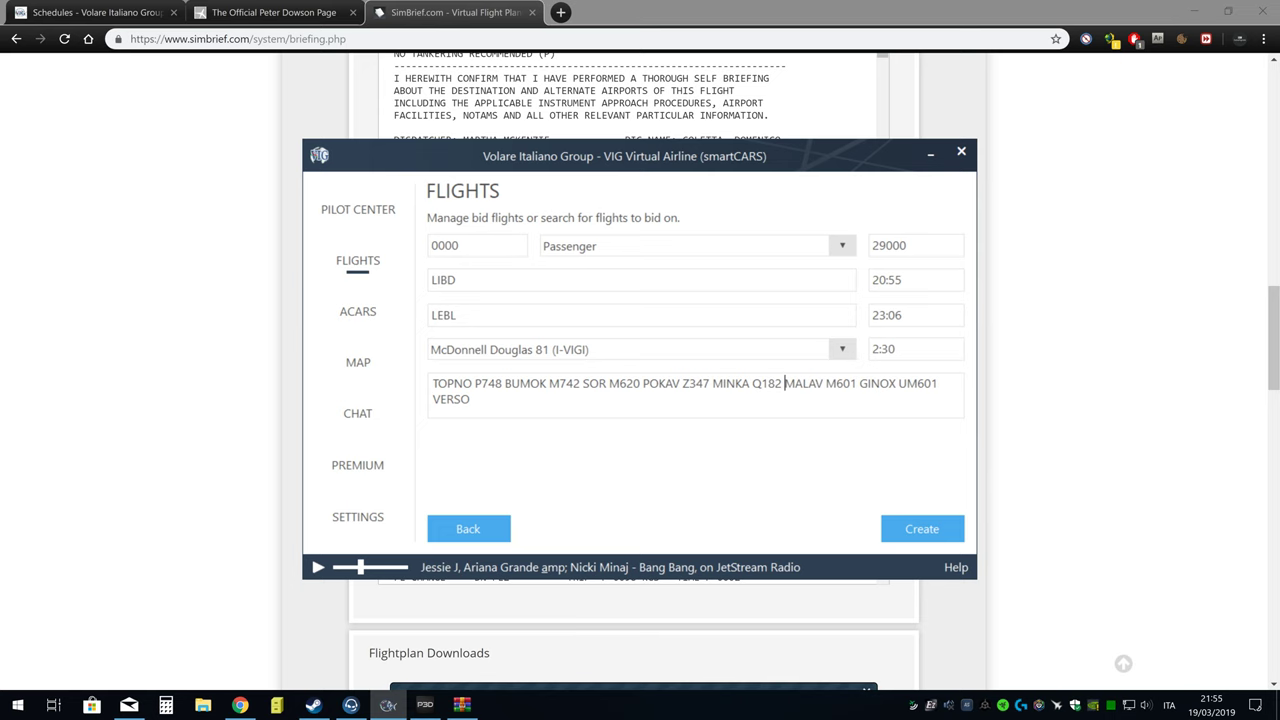
- Switch to simBrief and examine the LIBD to LEBL route on the map and the OFP summary
left_click(221, 137)
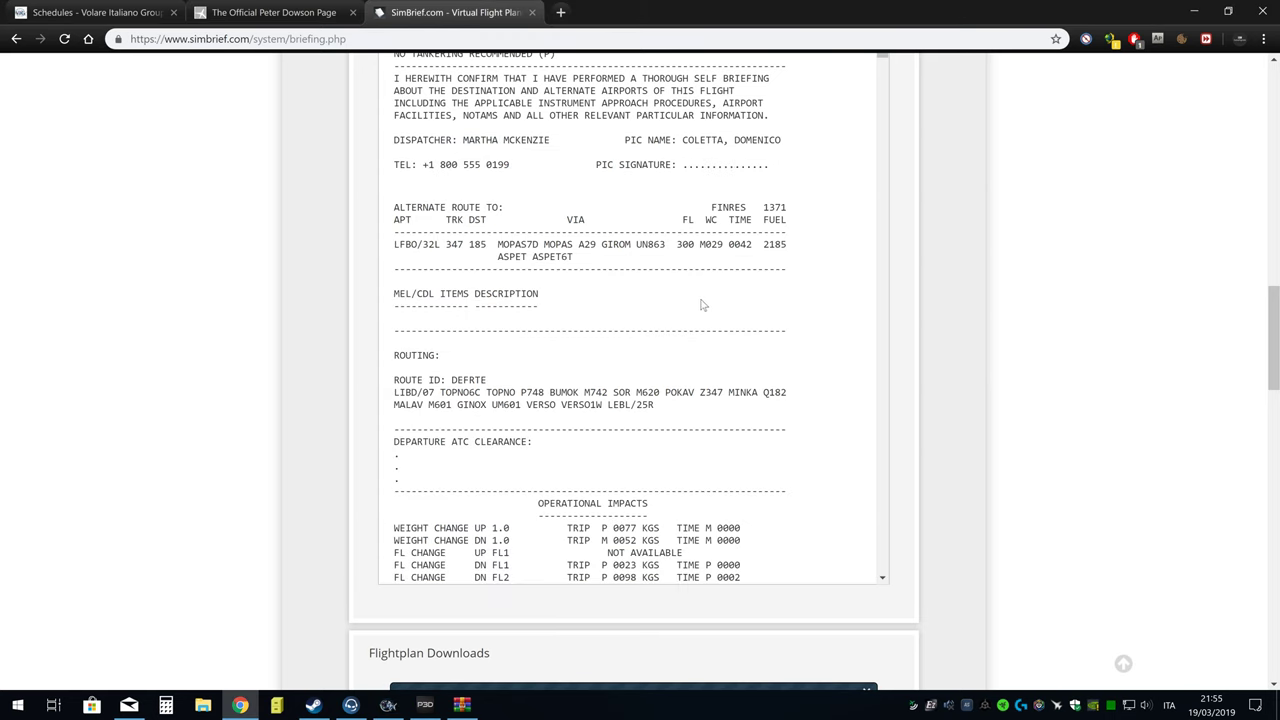
scroll(978, 366, "up", 4)
scroll(978, 366, "up", 2)
left_click_drag(480, 432, 659, 439)
scroll(708, 442, "up", 4)
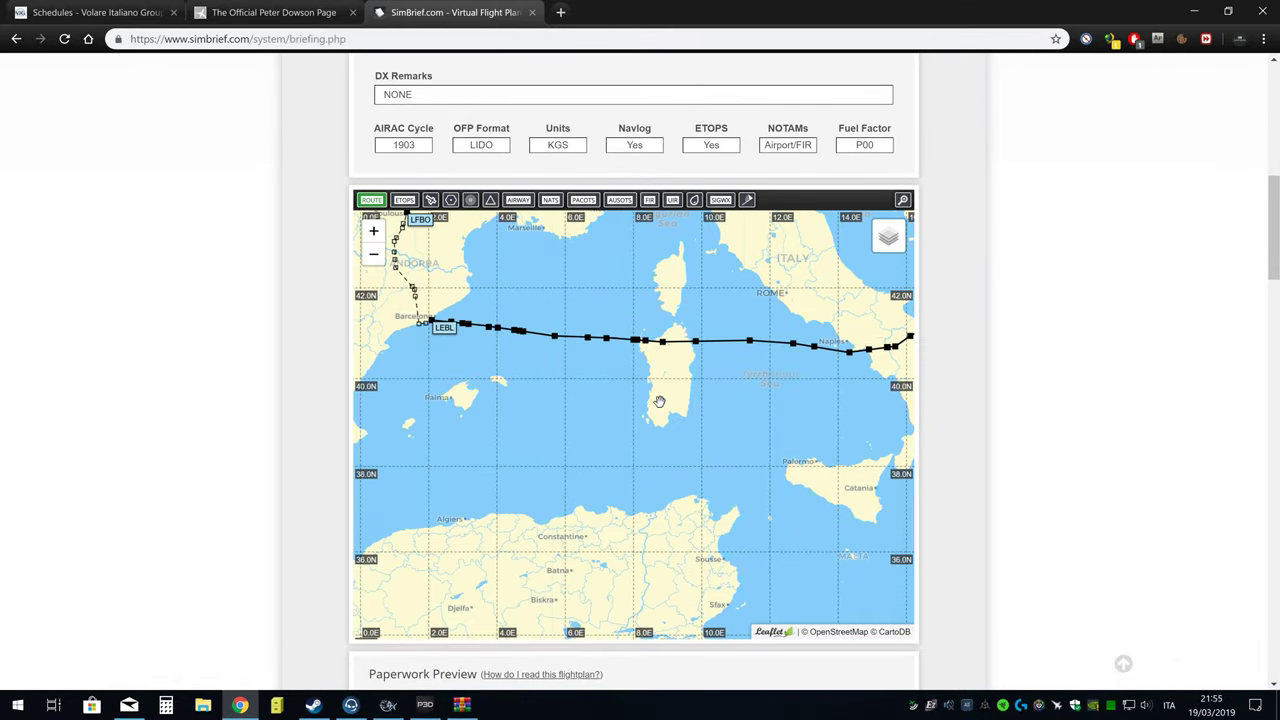
scroll(660, 403, "down", 1)
left_click_drag(732, 397, 704, 445)
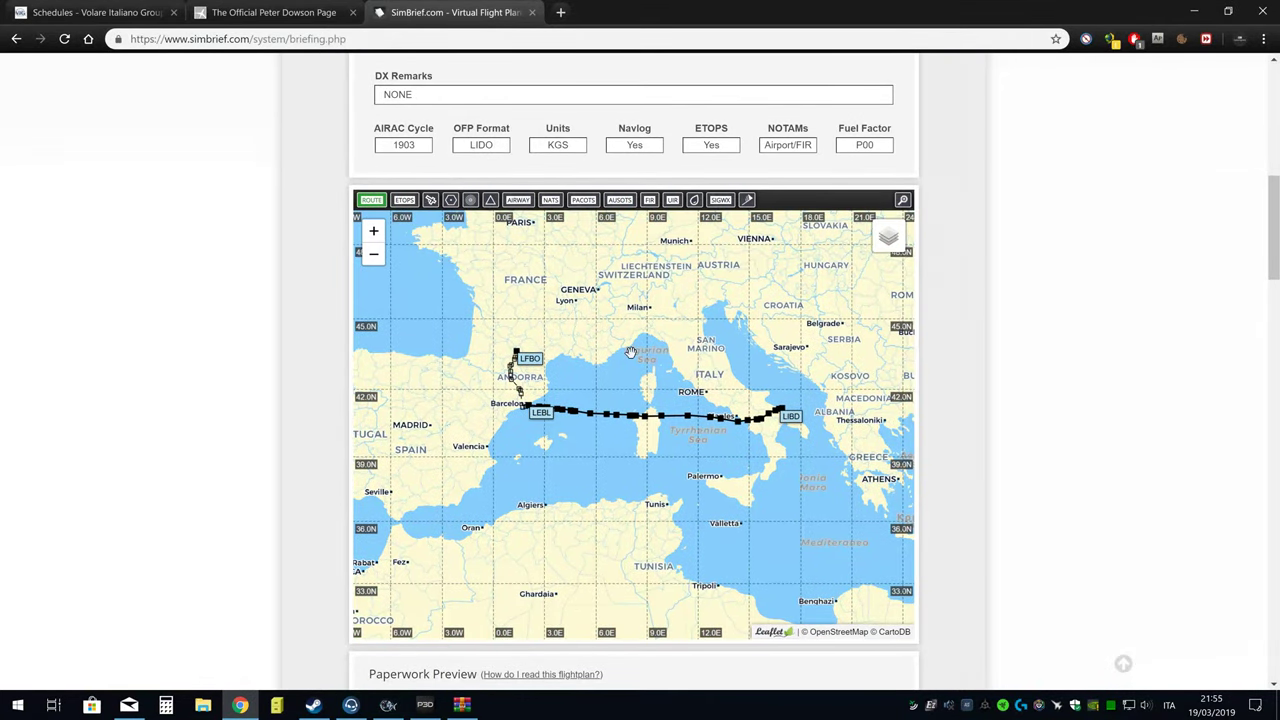
key("Home")
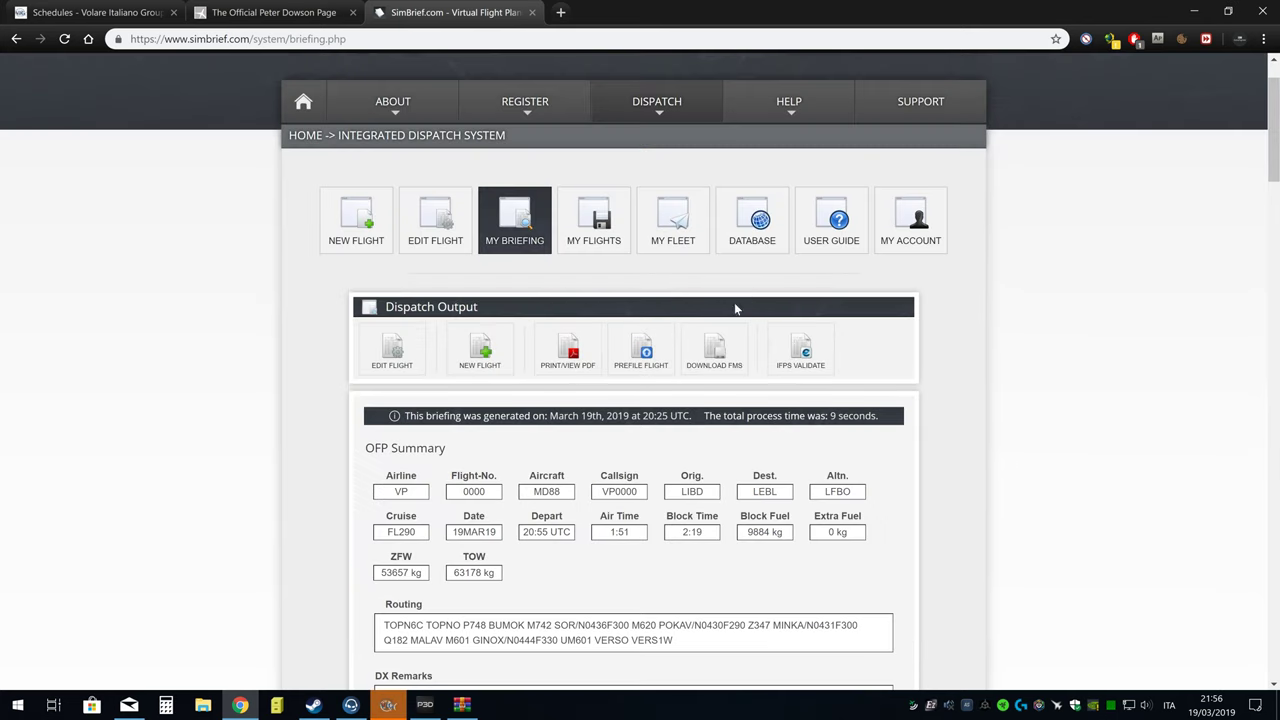
scroll(403, 545, "down", 1)
- Return to smartCARS, create the custom LIBD to LEBL flight and show its details in the bid list
left_click(380, 707)
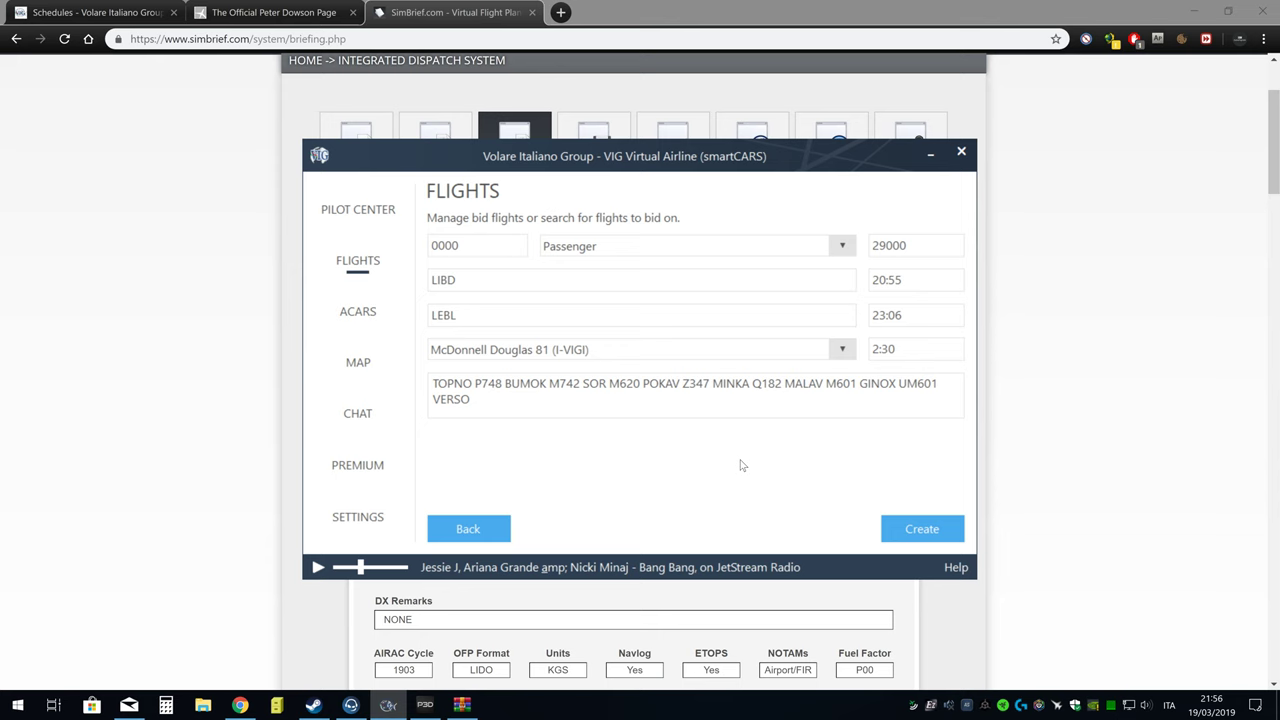
left_click(934, 537)
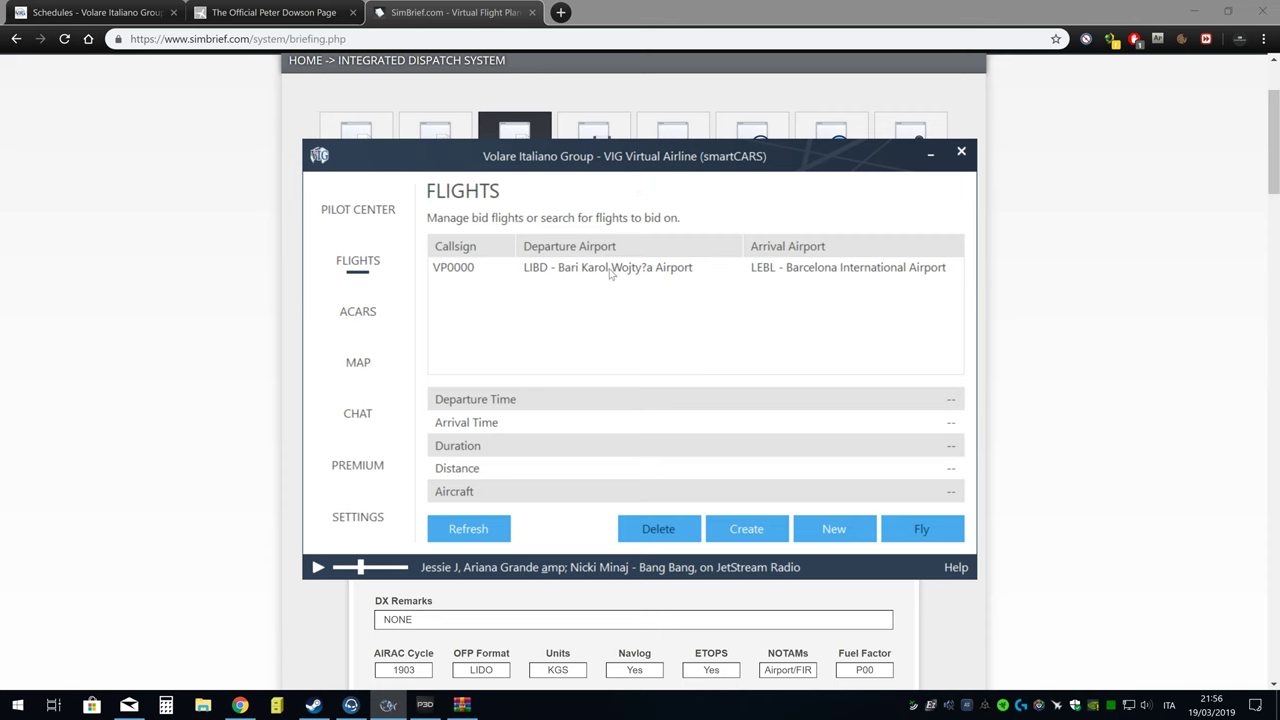
left_click(609, 272)
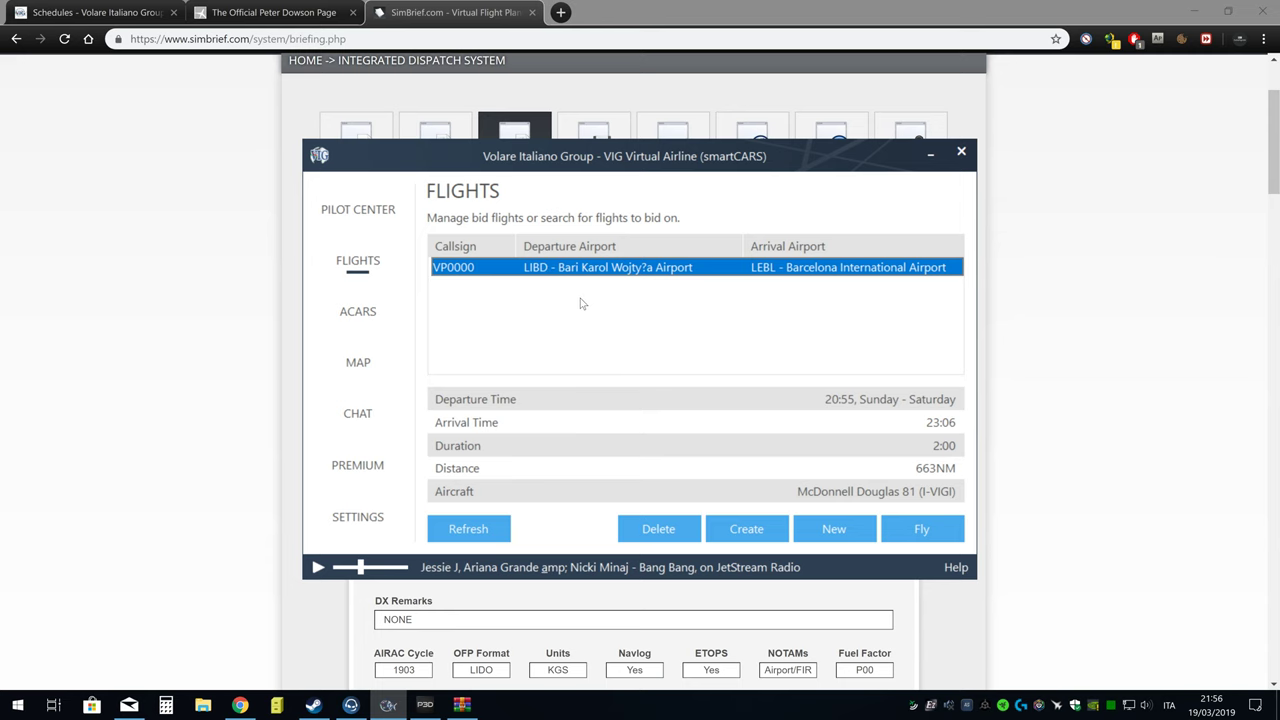
left_click(930, 154)
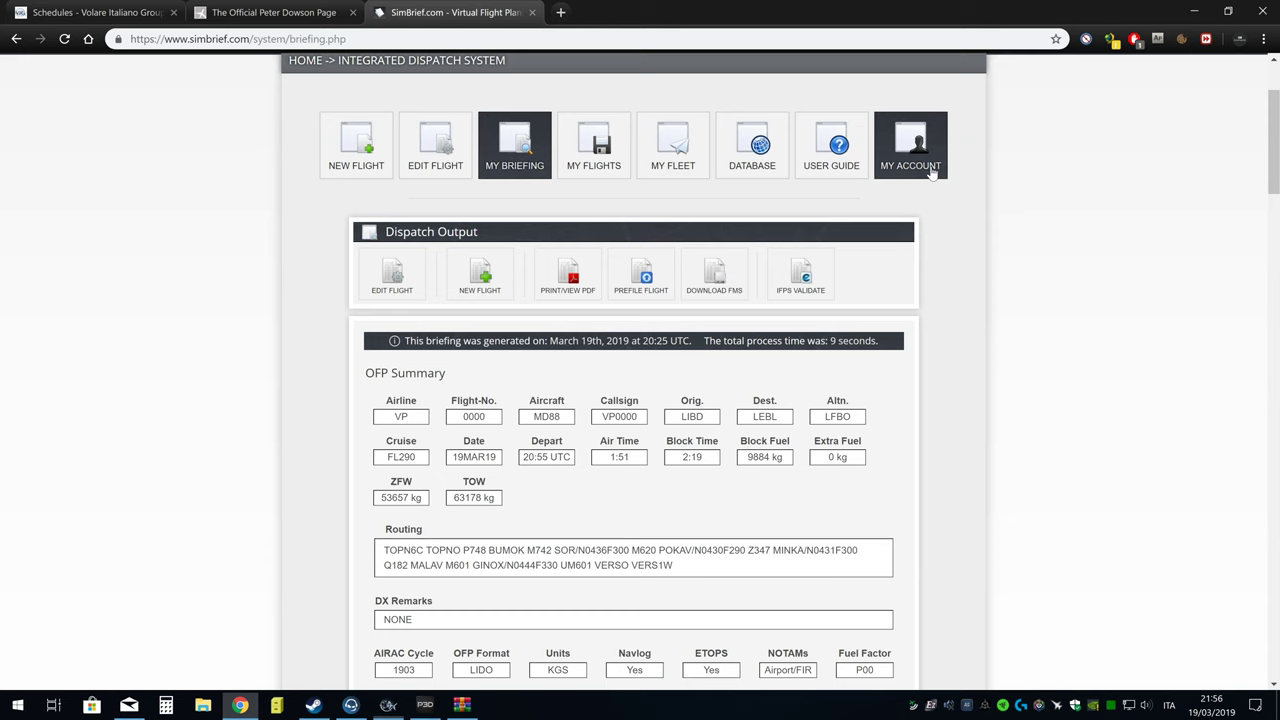
left_click(388, 704)
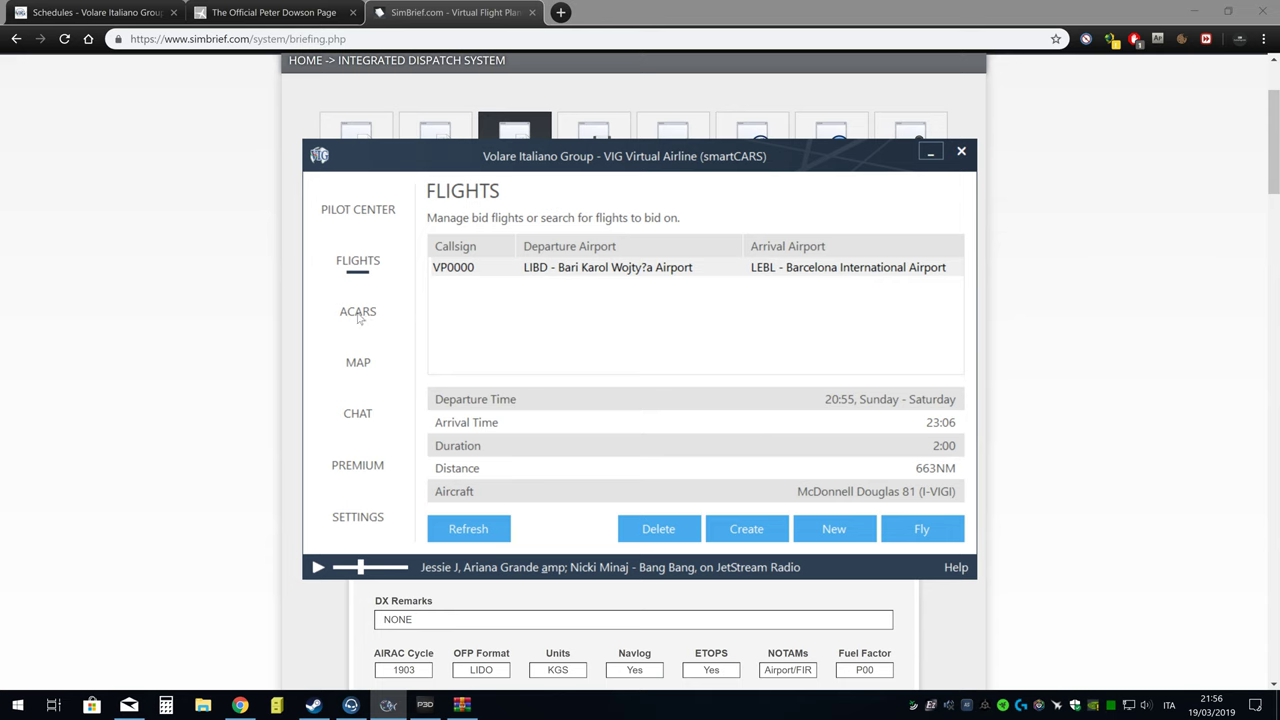
- View the smartCARS map page and read through the global chat messages, highlighting the one about X-Plane with the Zibo 738
left_click(367, 374)
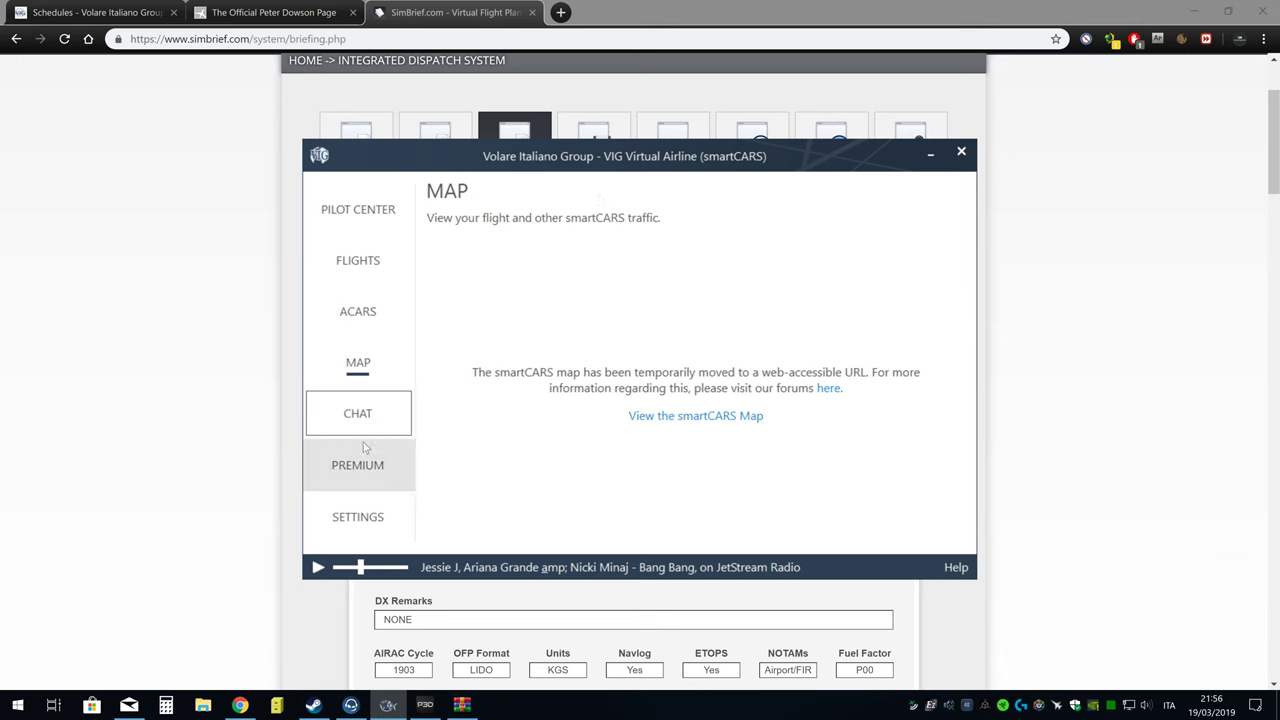
left_click(378, 413)
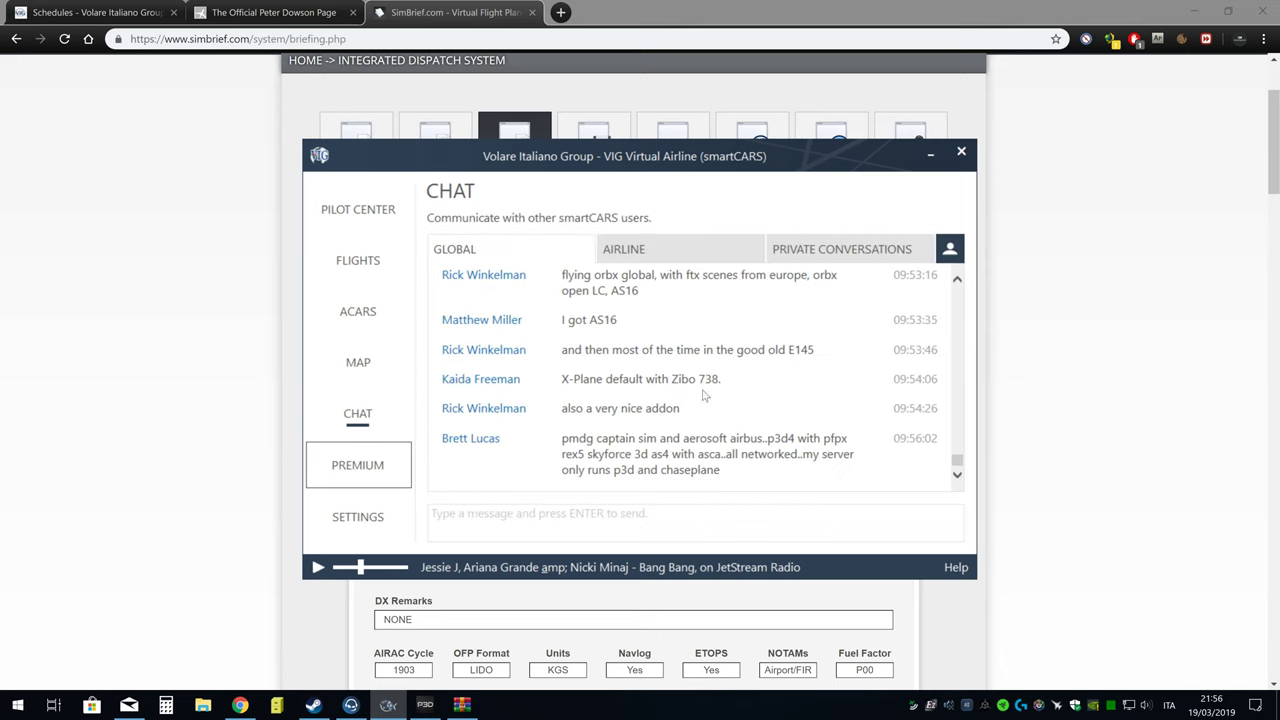
scroll(698, 420, "up", 10)
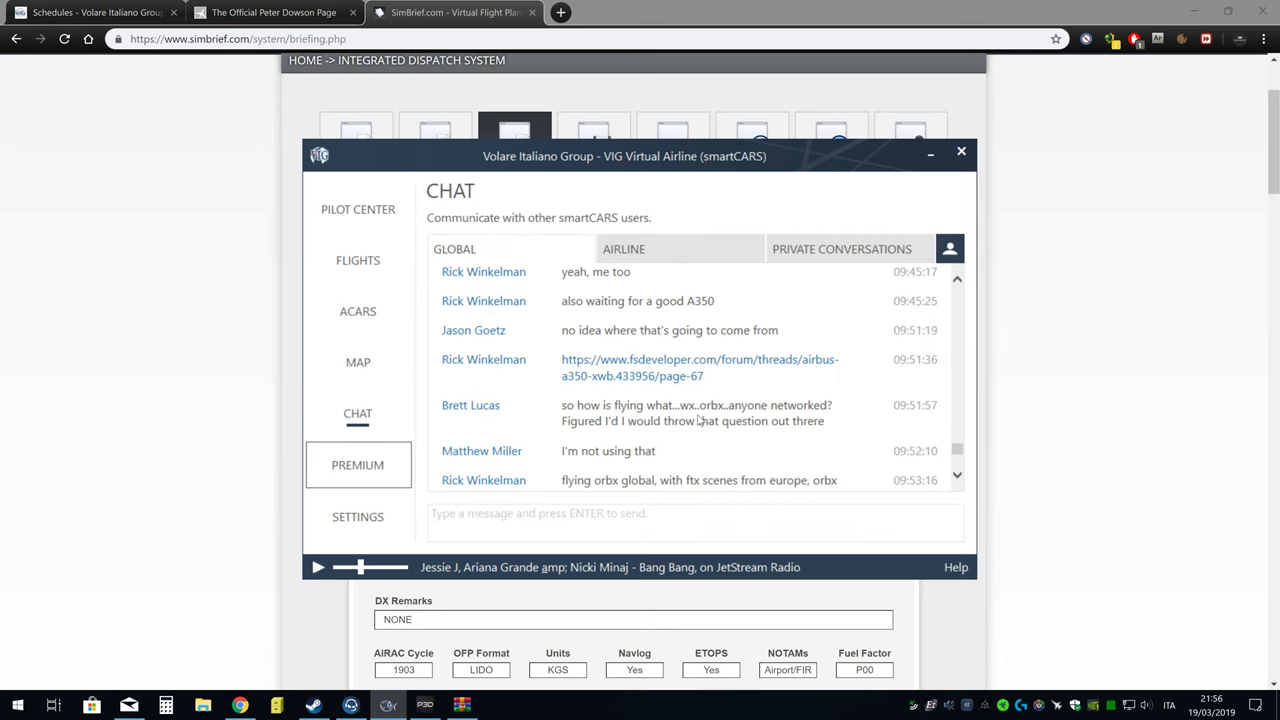
scroll(698, 420, "up", 3)
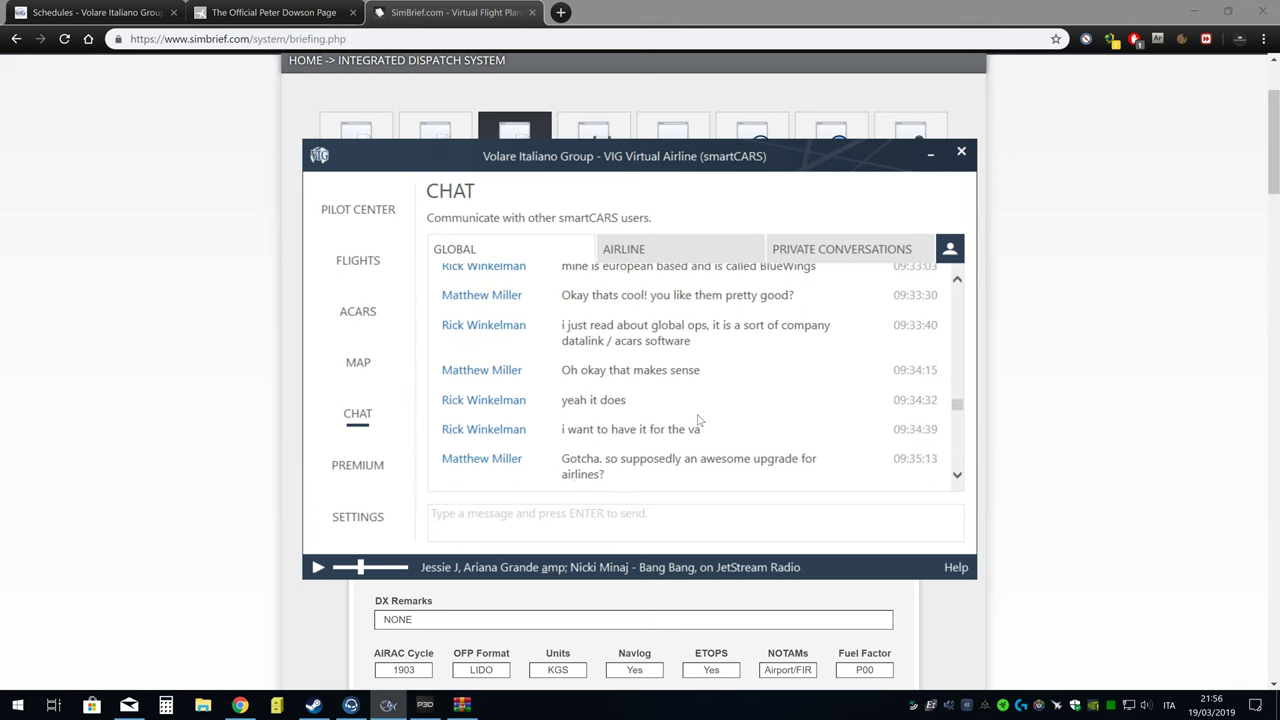
scroll(698, 420, "up", 3)
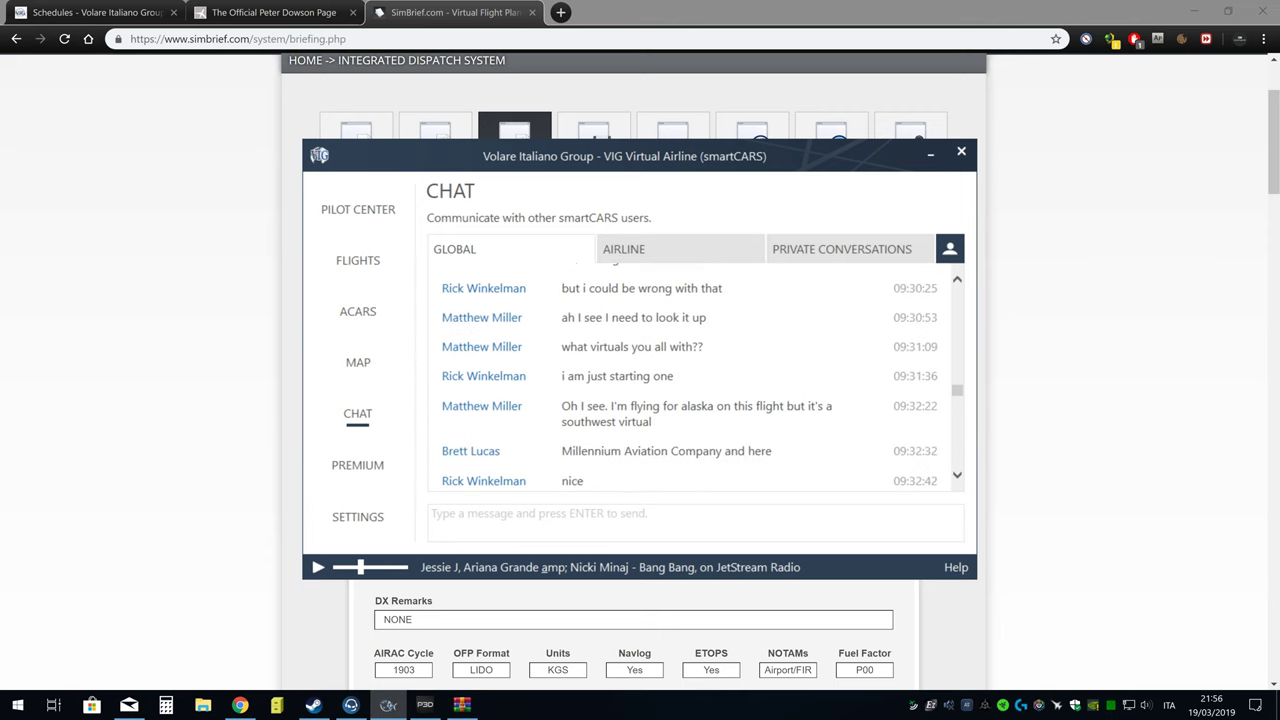
left_click_drag(955, 398, 957, 466)
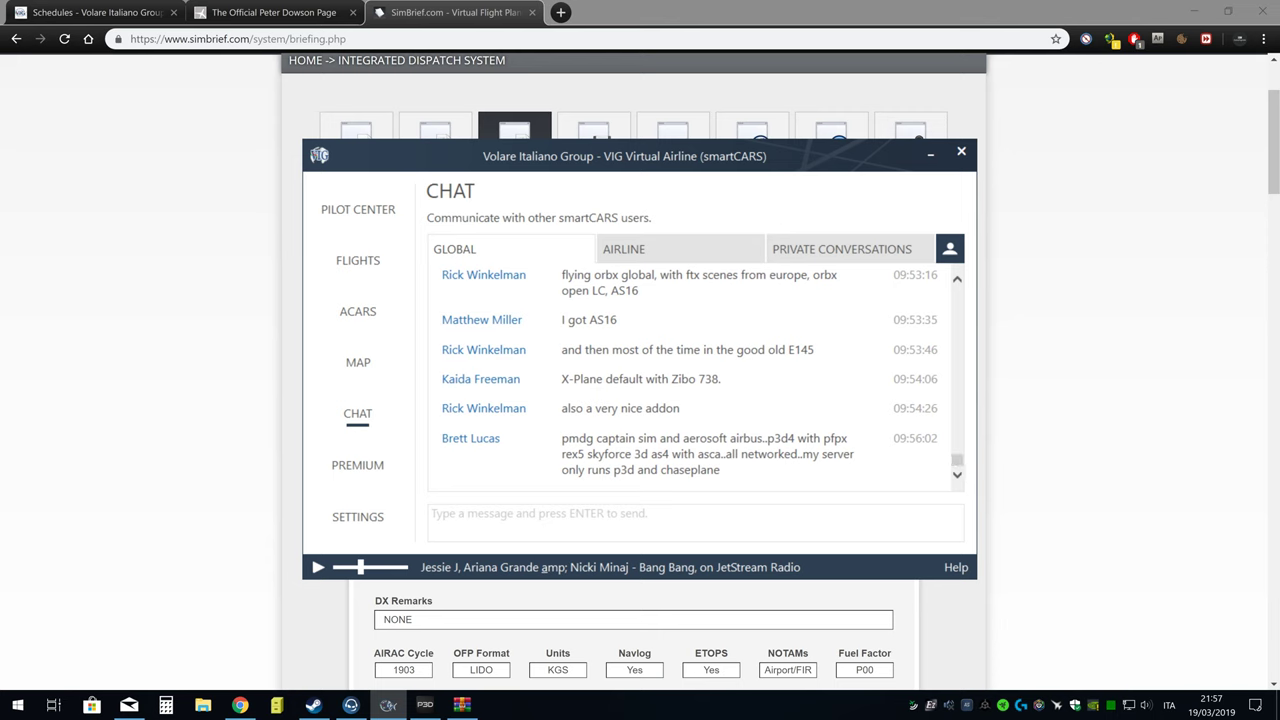
left_click_drag(561, 381, 719, 389)
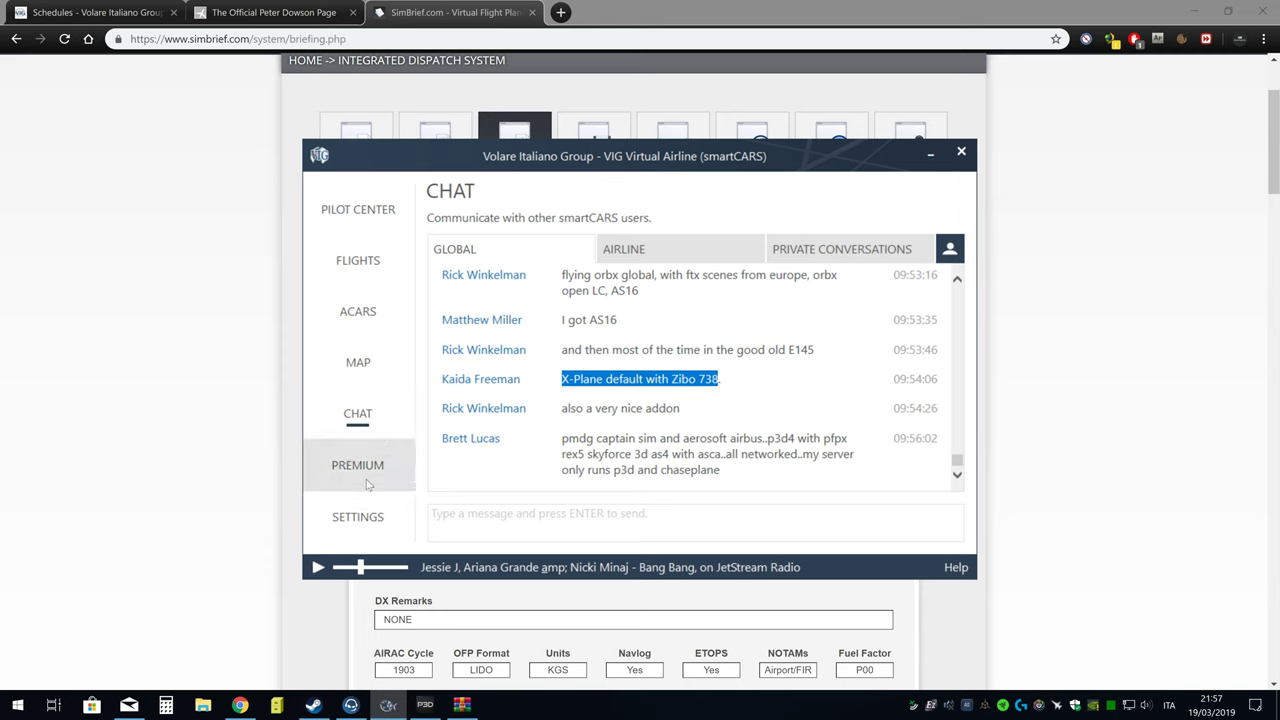
- Review the smartCARS Premium page and the sound, chat and general settings, including the weight unit, and return to the Pilot Center
left_click(404, 458)
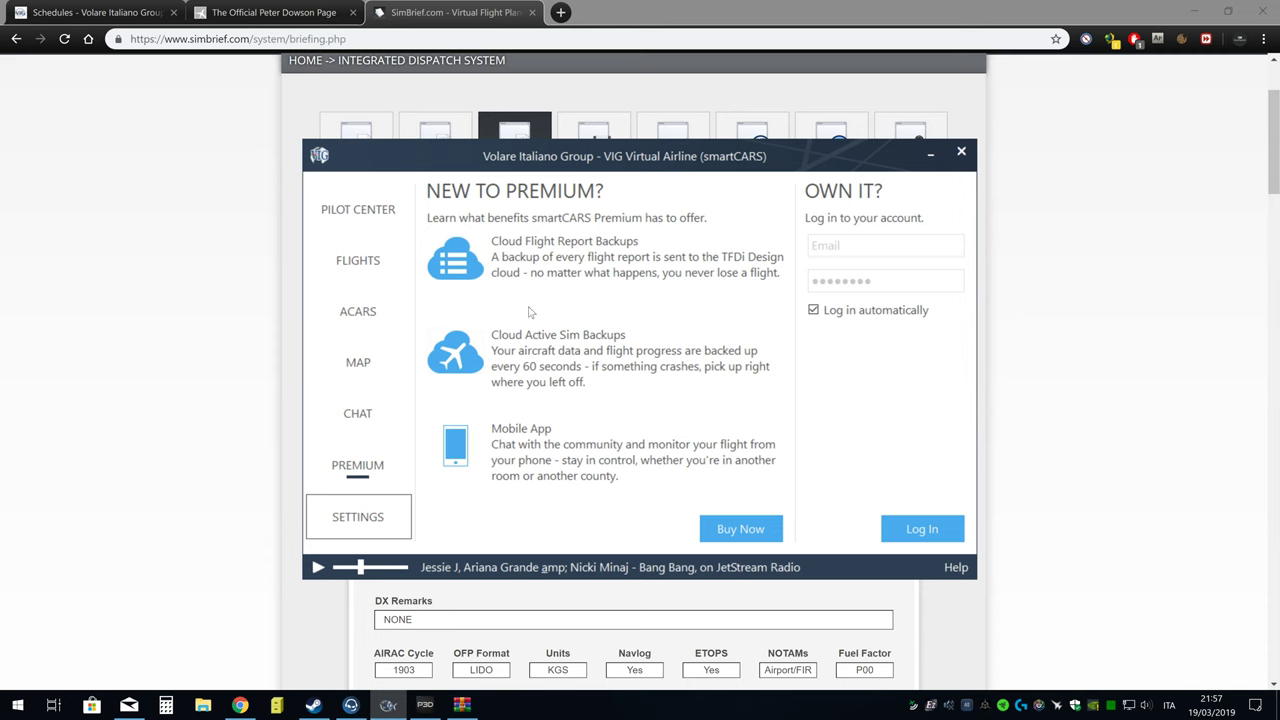
left_click(358, 518)
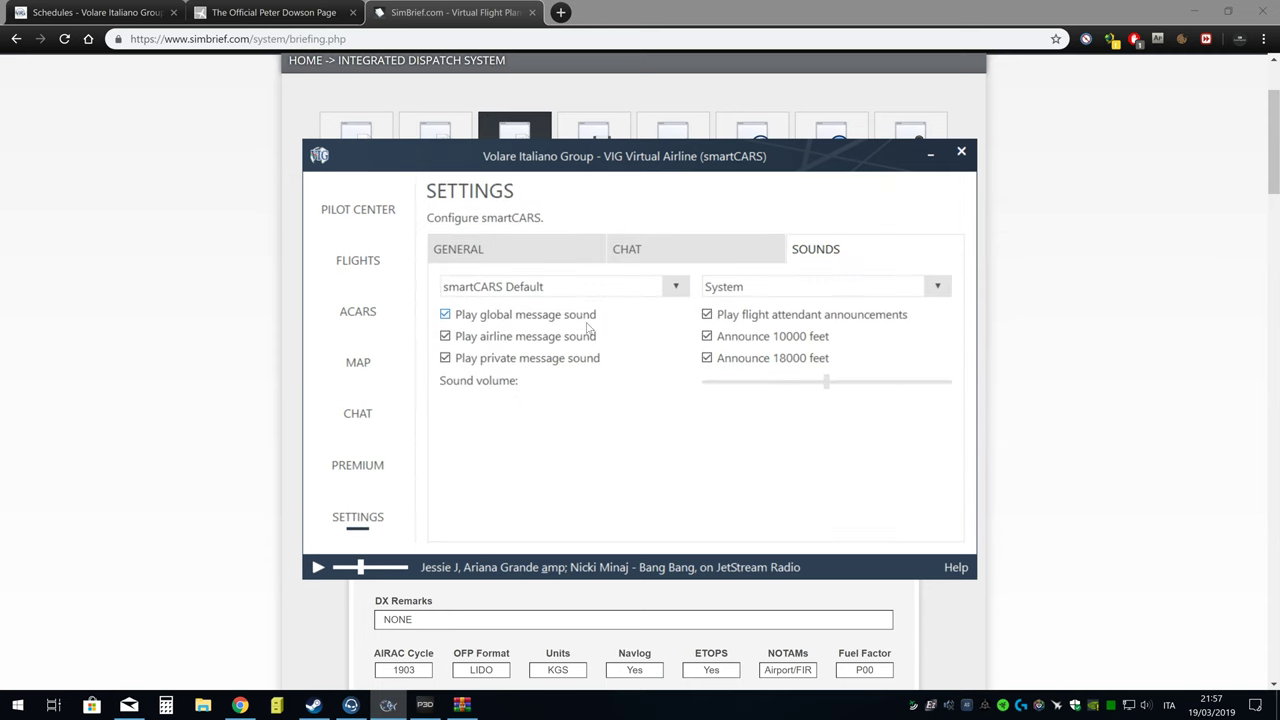
left_click(699, 254)
left_click(545, 254)
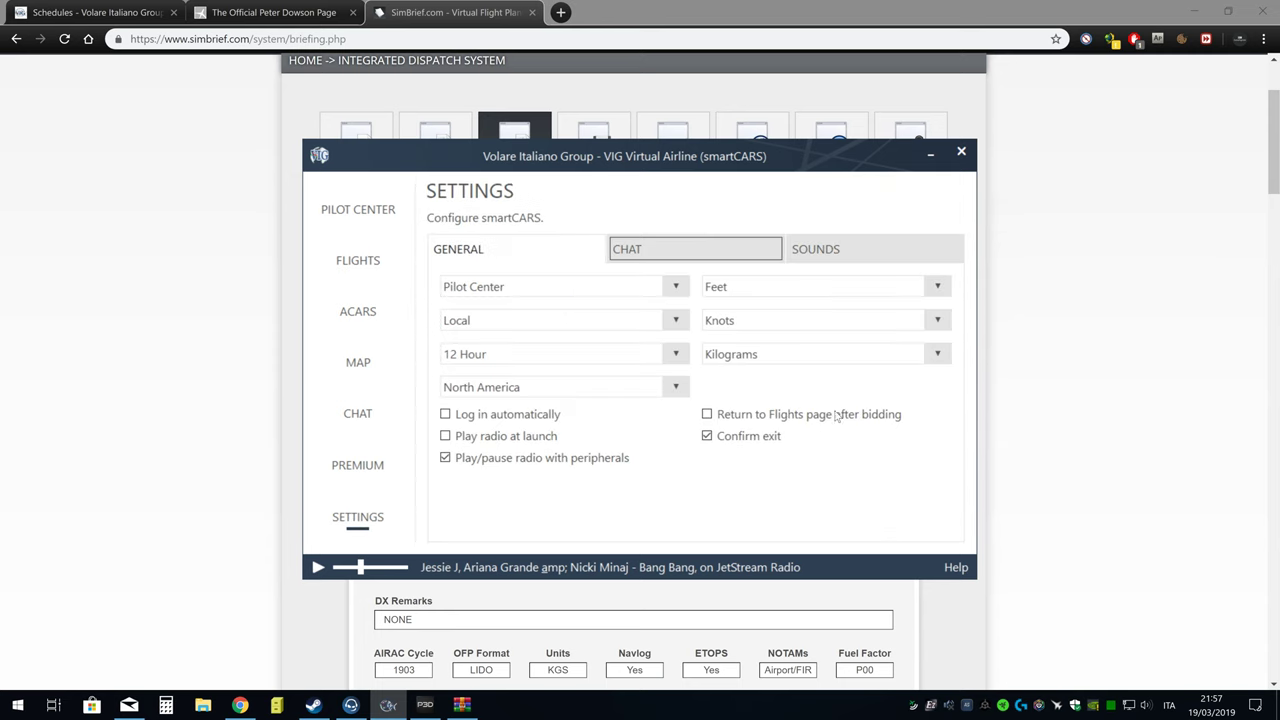
left_click(777, 356)
left_click(777, 356)
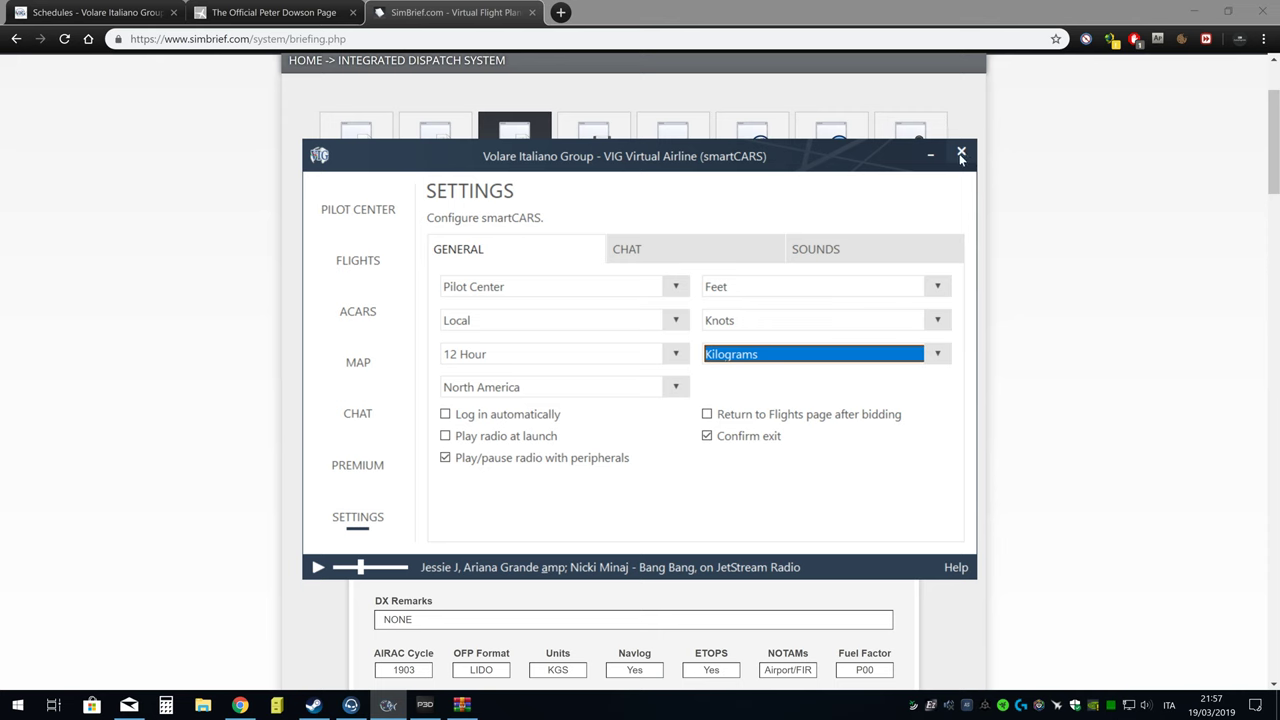
left_click(358, 209)
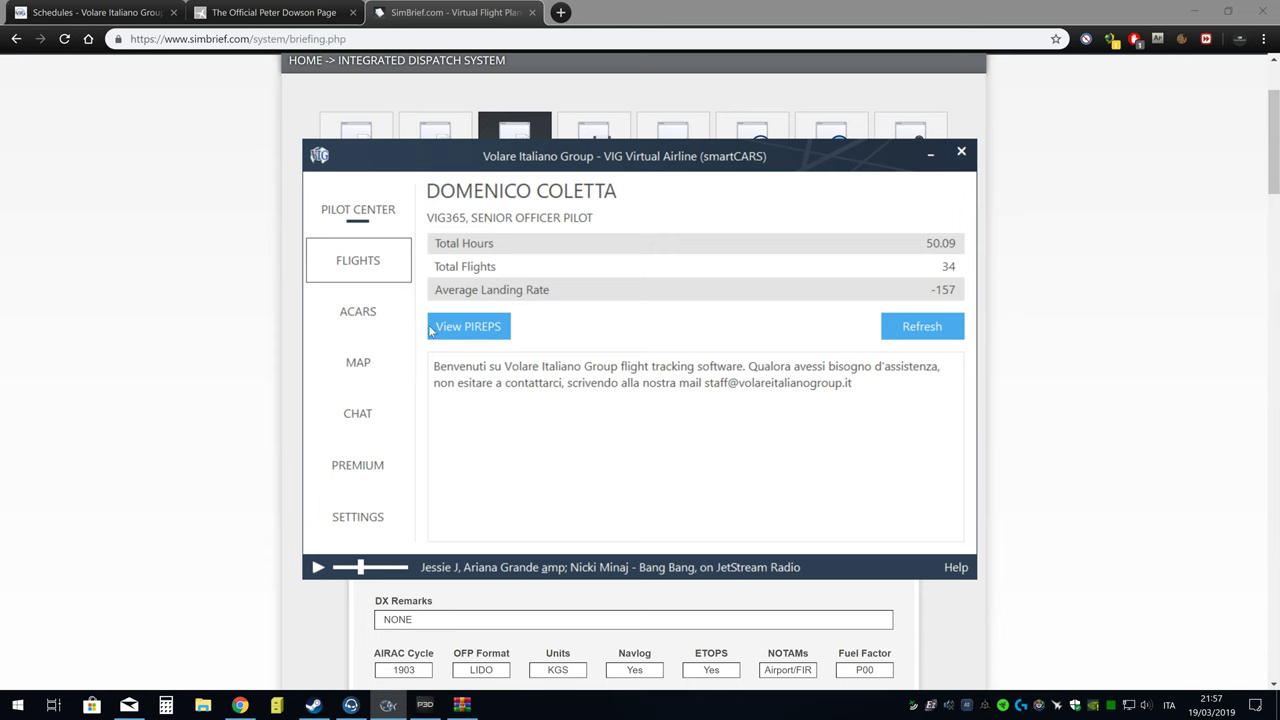
- Check the FSUIPC downloads on the Peter Dowson page, minimize the browser and bring the Prepar3D Scenario window to the front
key("alt+Tab")
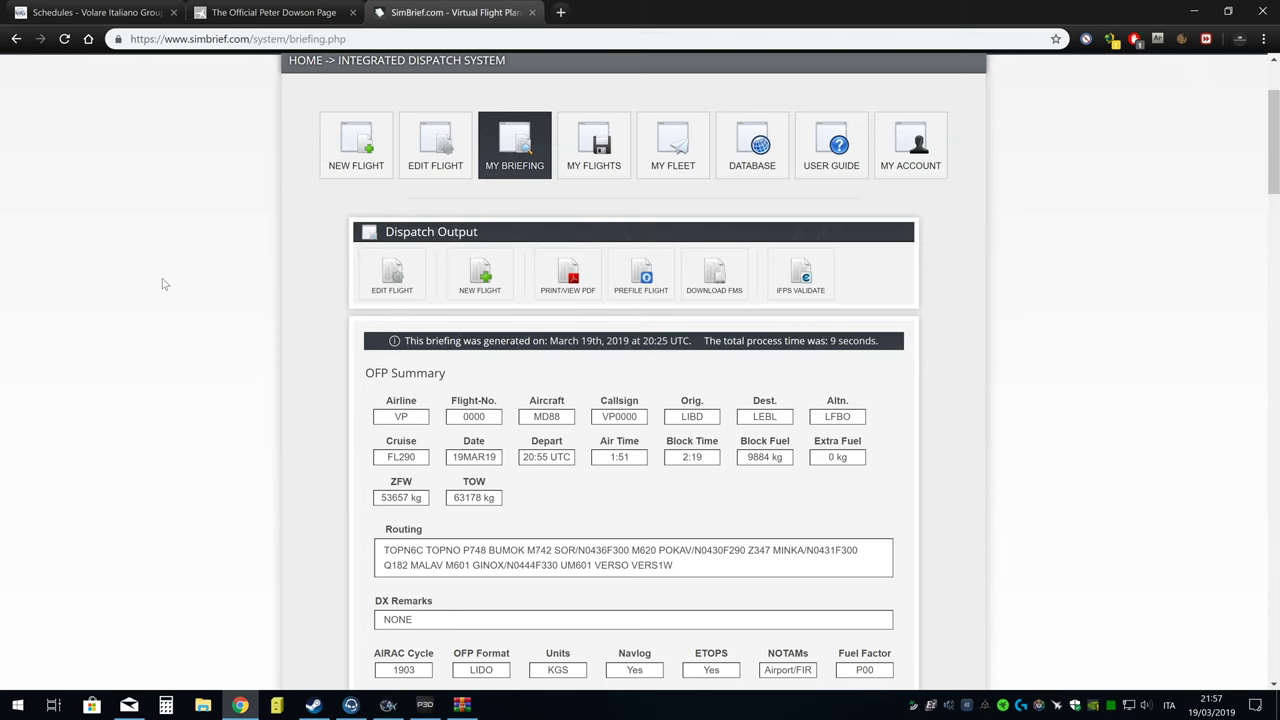
left_click(233, 14)
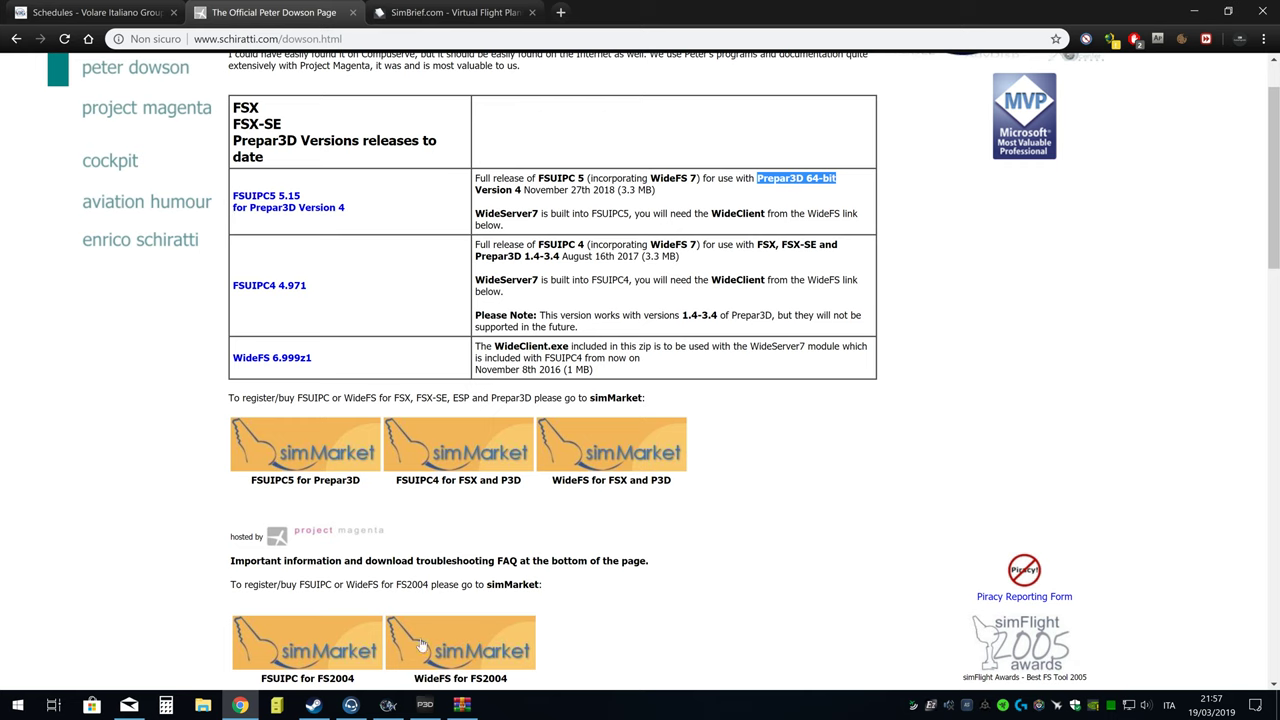
left_click(938, 541)
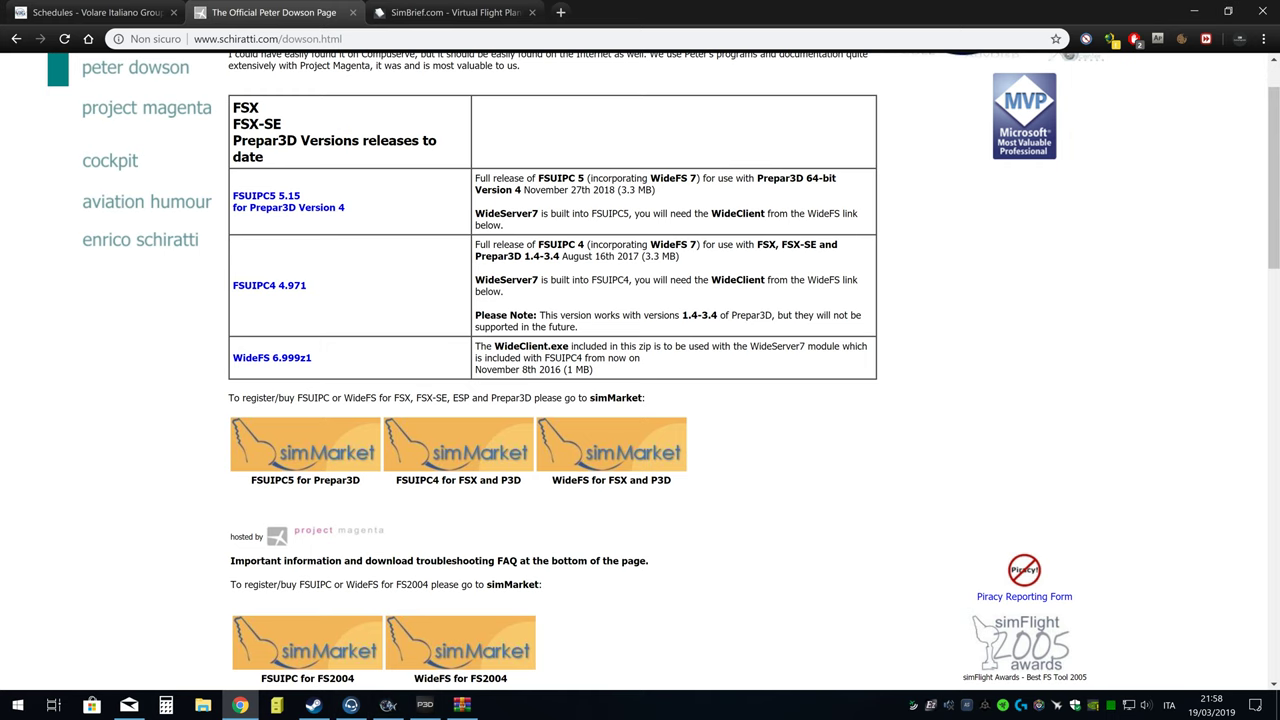
left_click(1194, 11)
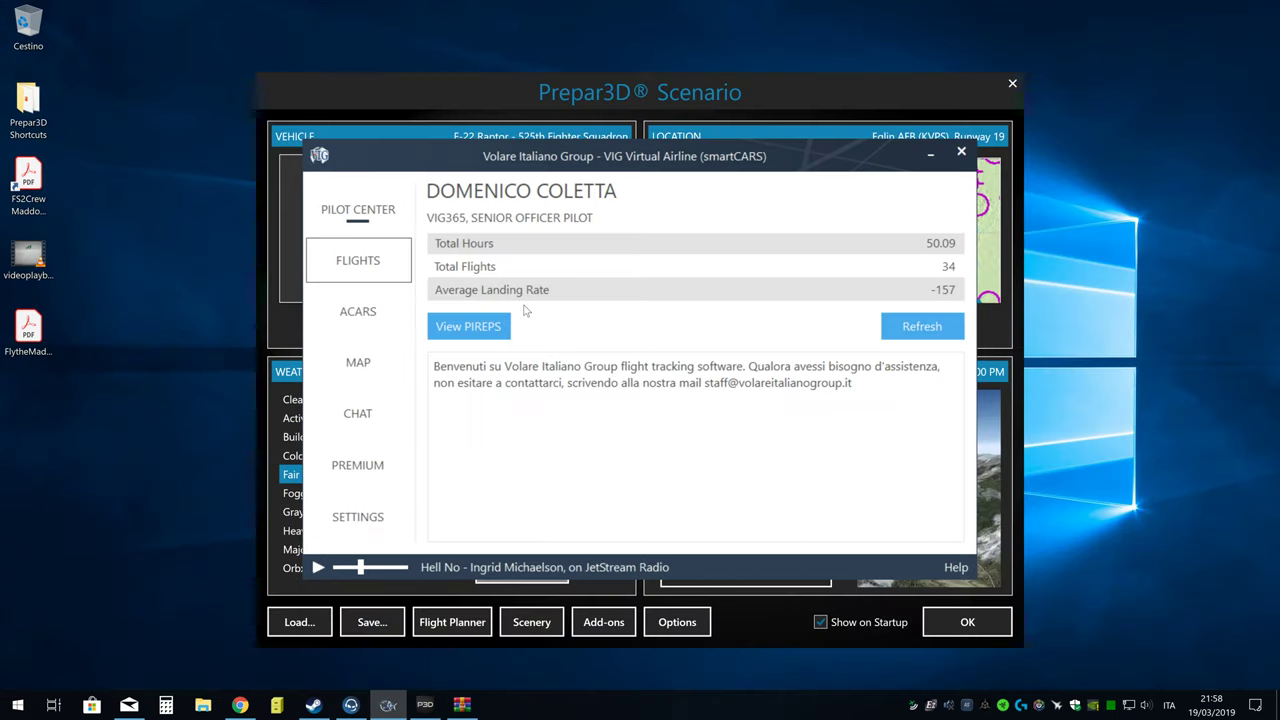
left_click(890, 93)
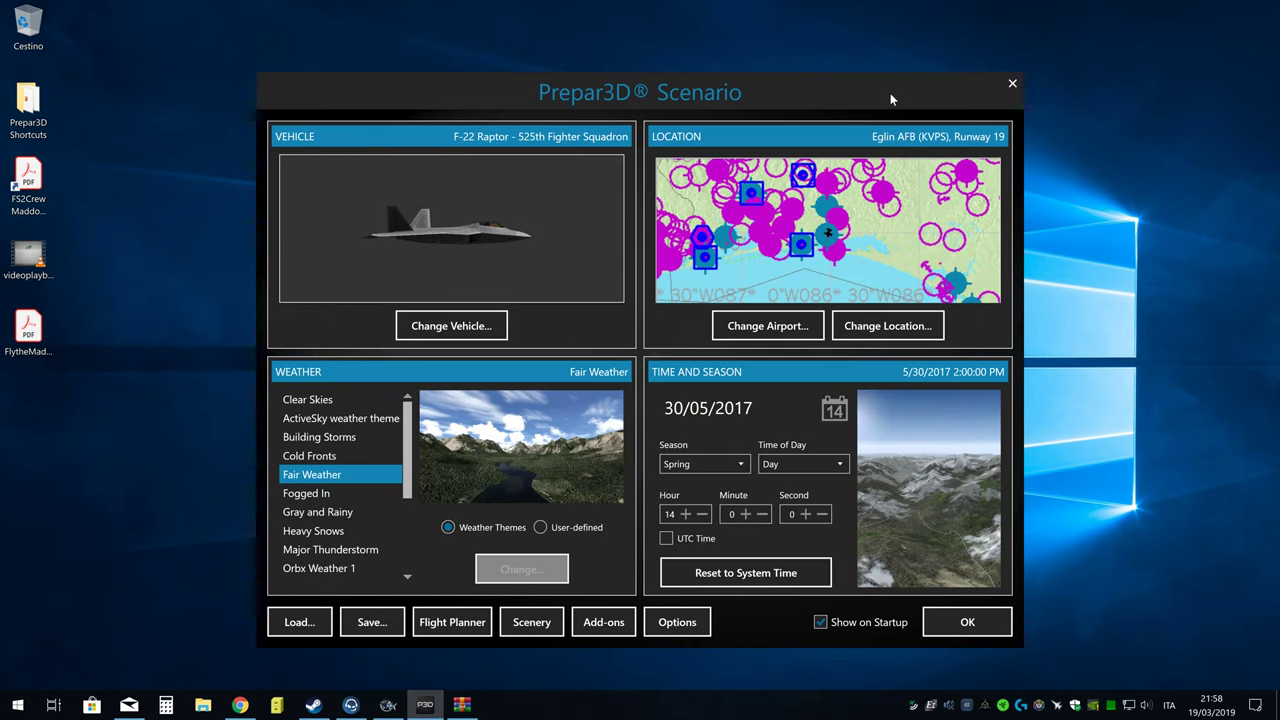